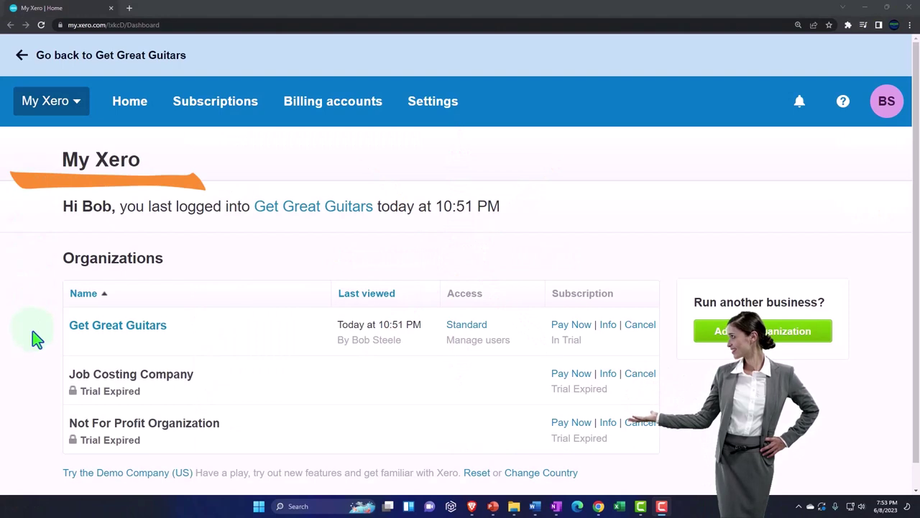
Open the Get Great Guitars organization and duplicate its dashboard twice in separate browser tabs.
click(117, 337)
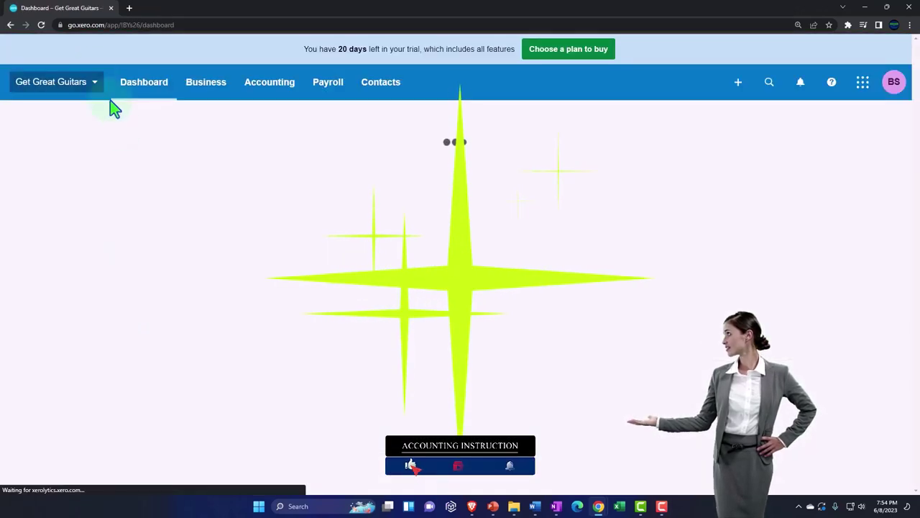
right_click(82, 9)
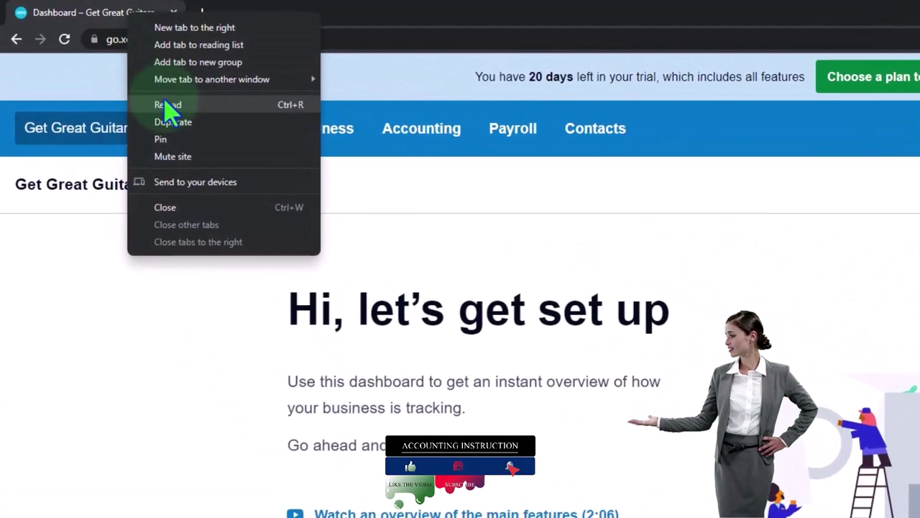
click(218, 123)
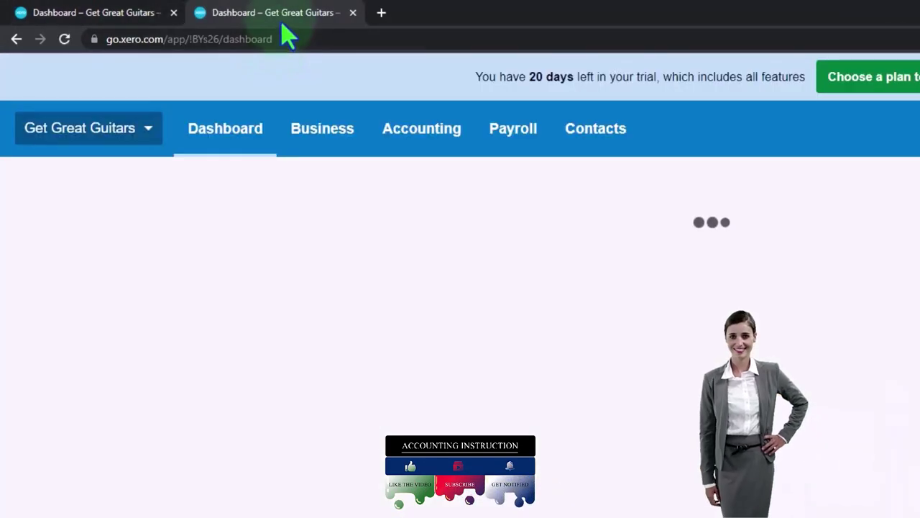
right_click(286, 16)
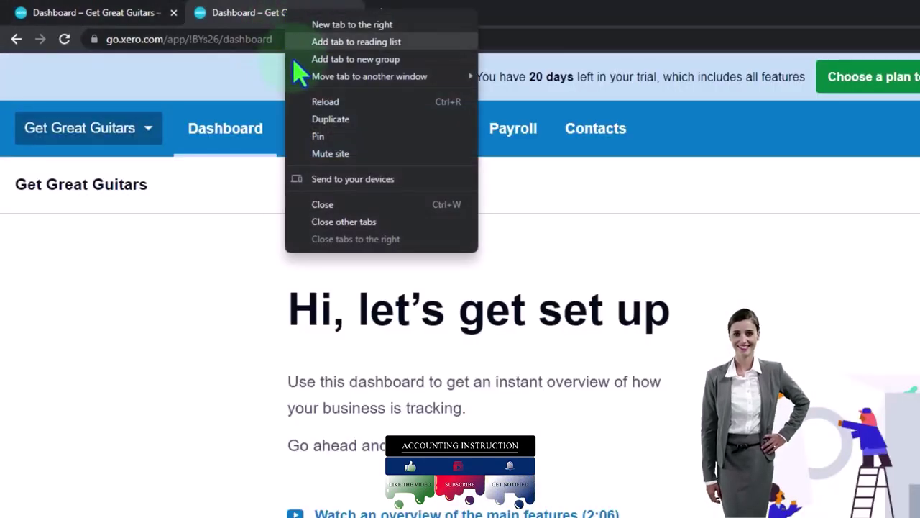
click(356, 123)
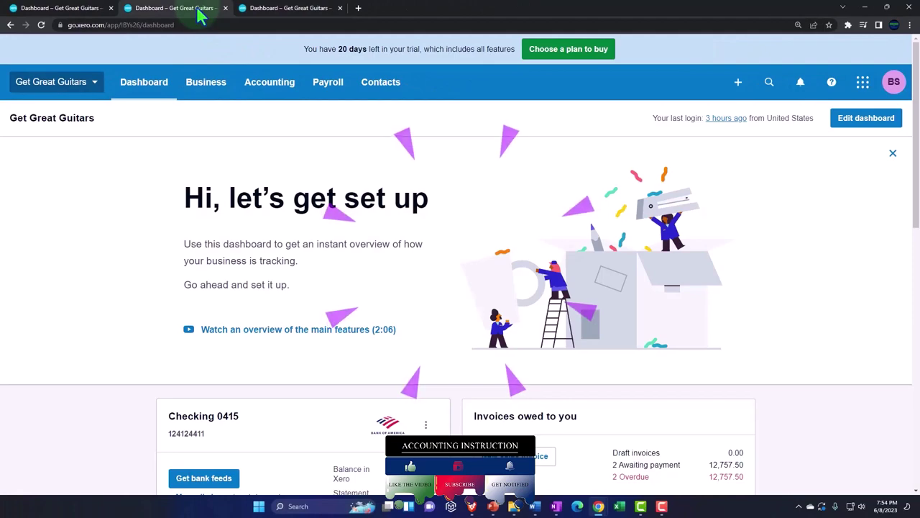
Open the Balance Sheet in the second dashboard copy and the Income Statement (Profit and Loss) in the third.
click(261, 90)
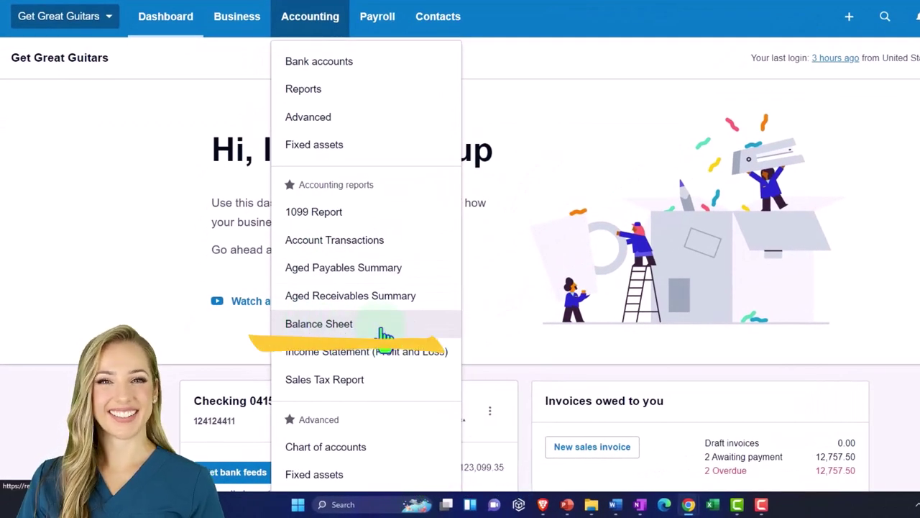
click(382, 328)
click(282, 9)
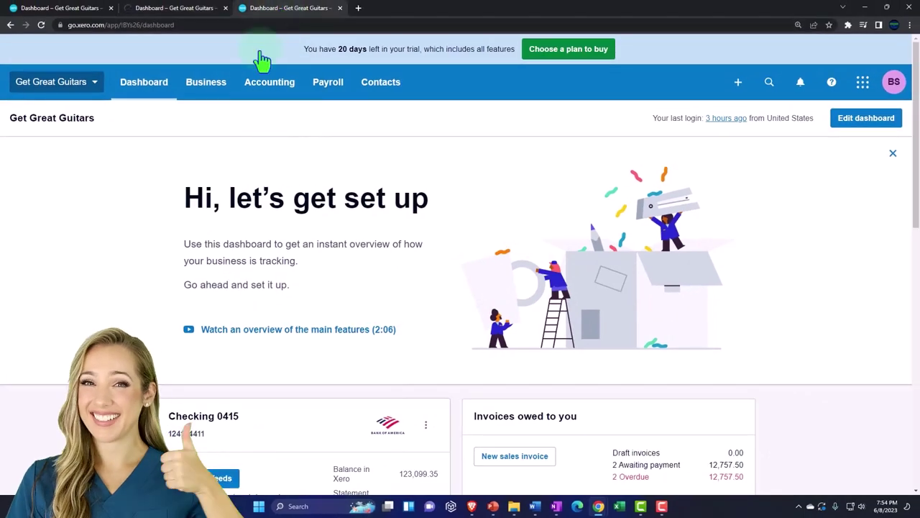
click(270, 83)
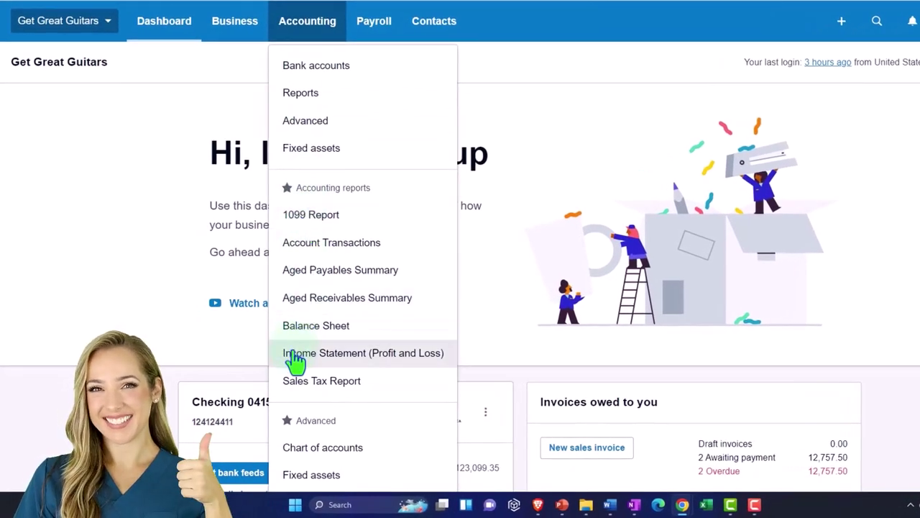
click(394, 354)
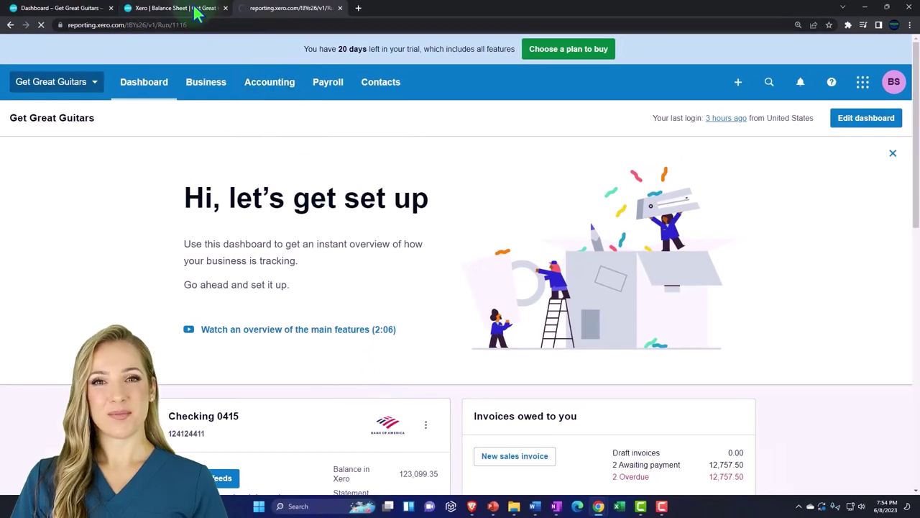
Update the Balance Sheet with a custom date of Dec 31, 2023, and bring up the Income Statement to check its date range.
click(195, 13)
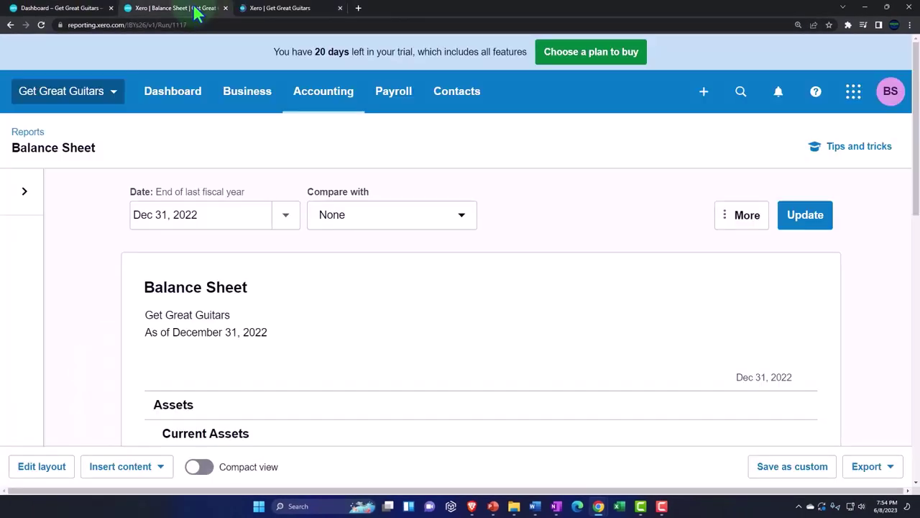
click(286, 213)
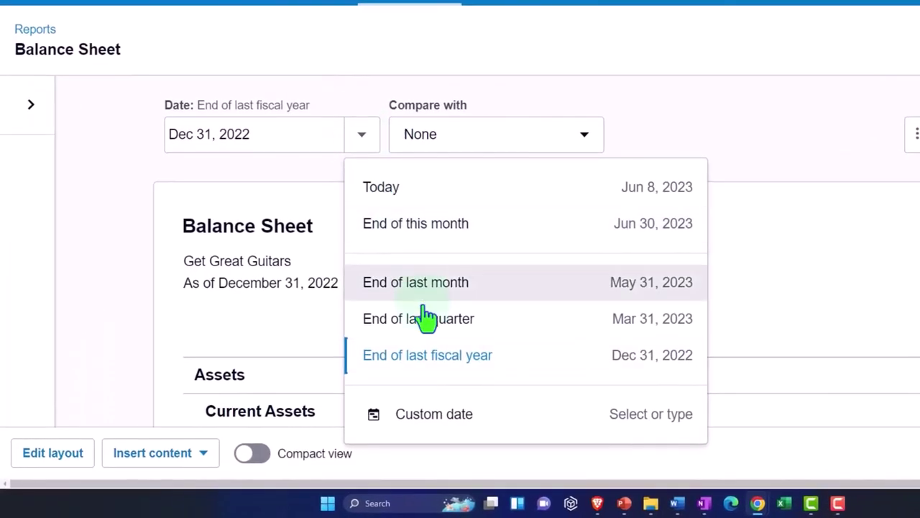
click(404, 422)
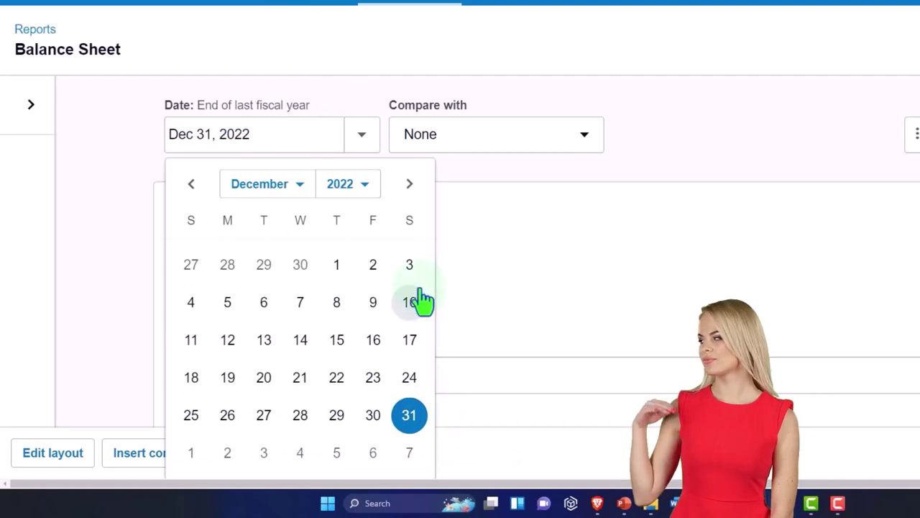
click(368, 188)
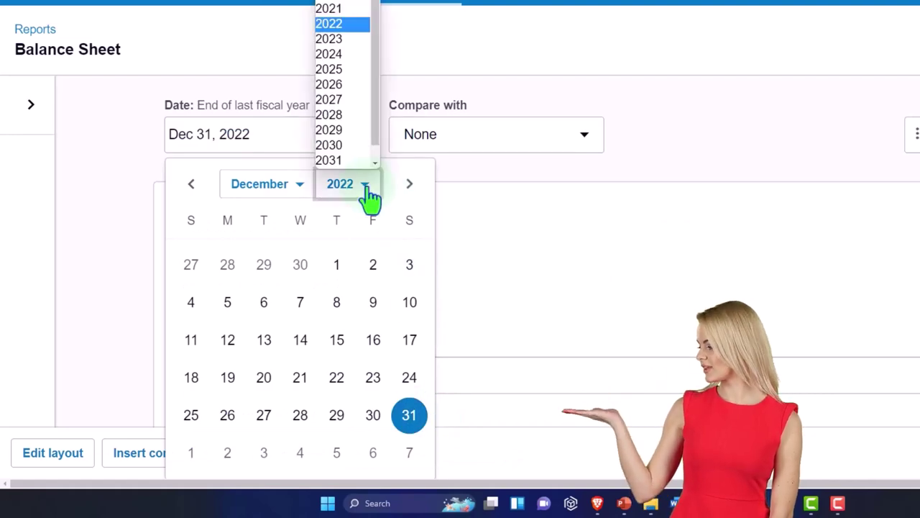
click(338, 38)
click(191, 453)
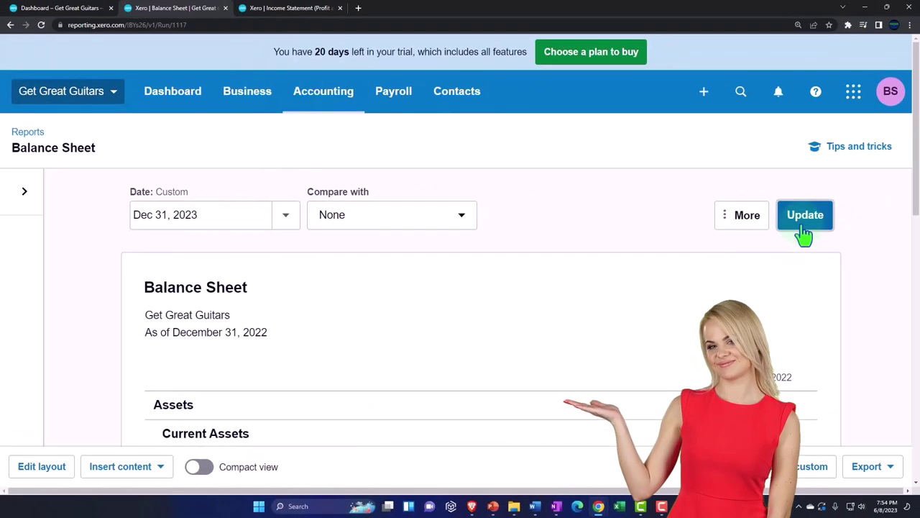
click(803, 215)
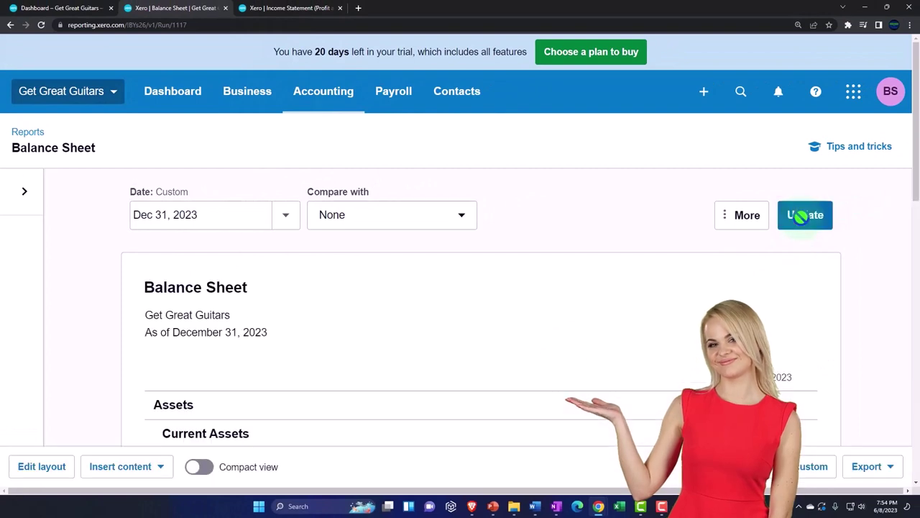
click(283, 10)
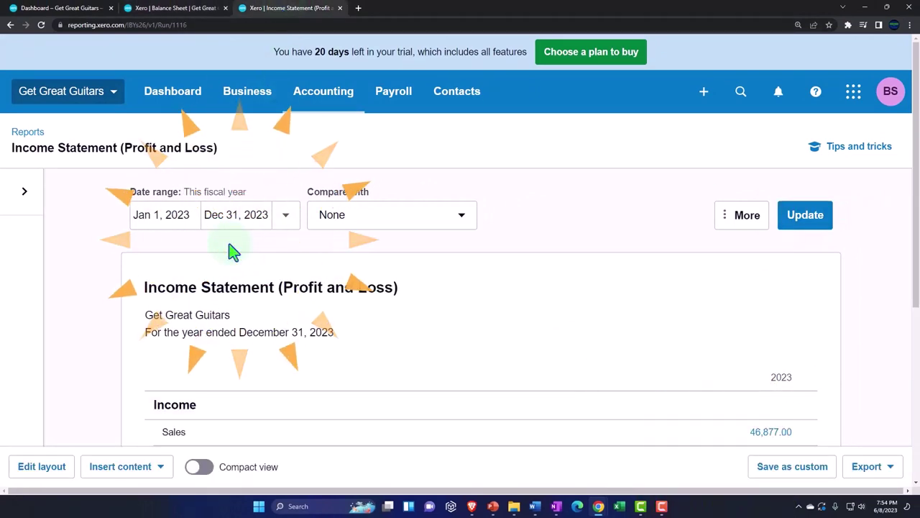
Switch from the dashboard to OneNote, examine the Pay Bills part of the accounting flowchart, and return to the Xero dashboard.
click(81, 13)
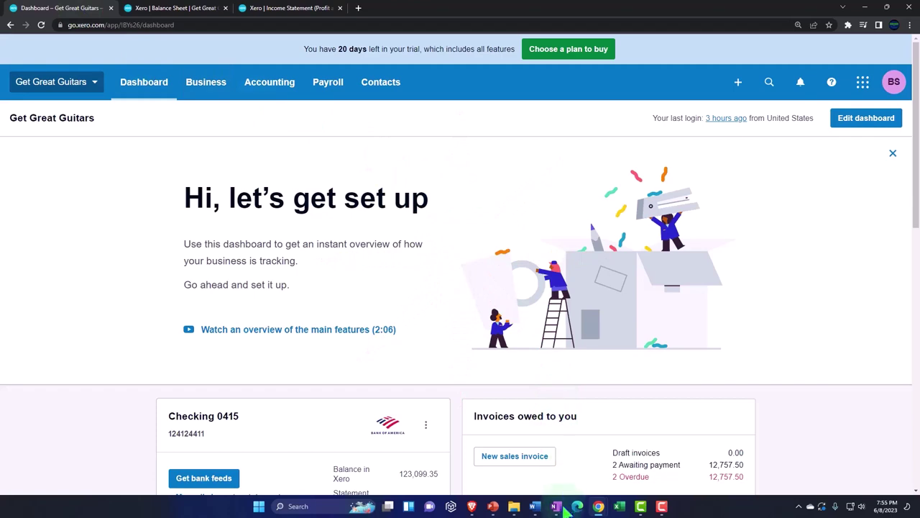
click(557, 506)
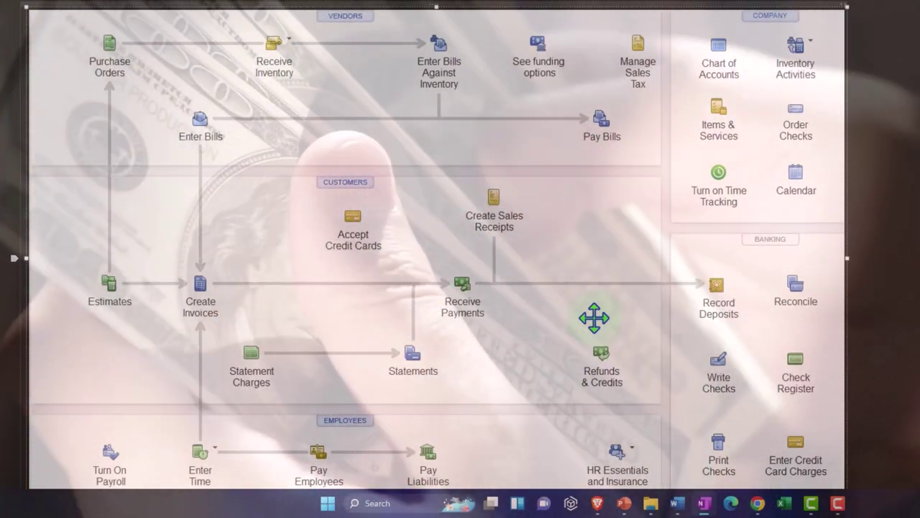
click(596, 315)
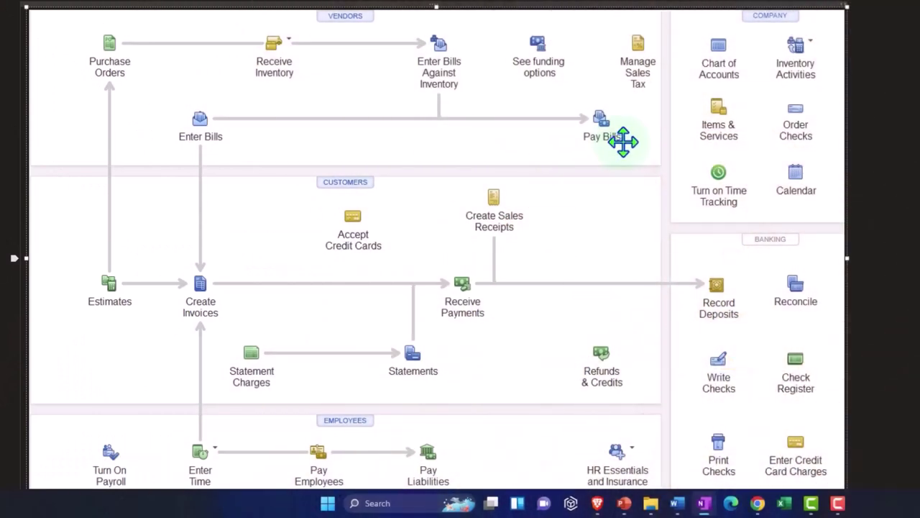
click(622, 142)
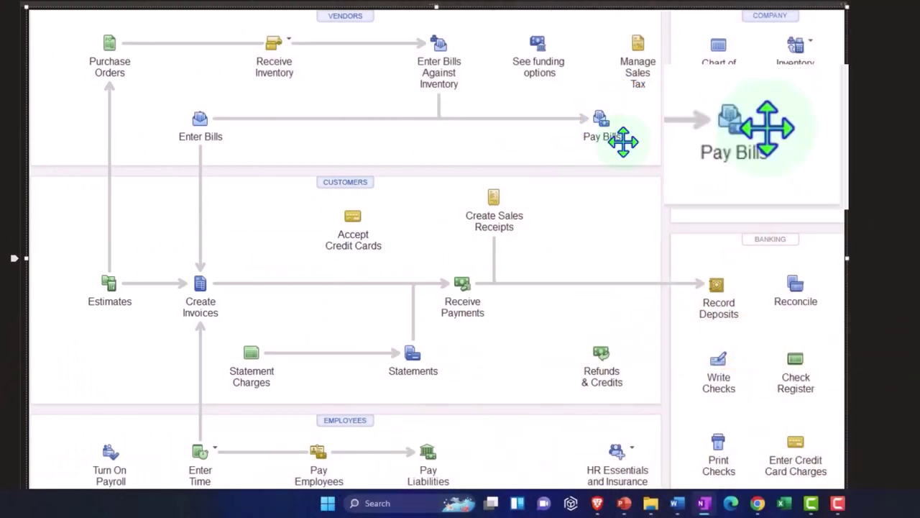
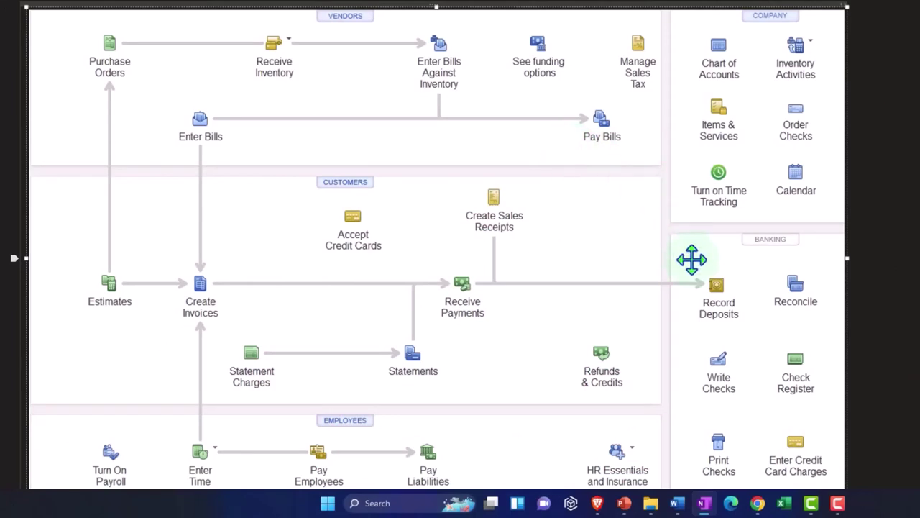
mouse_move(758, 503)
click(657, 460)
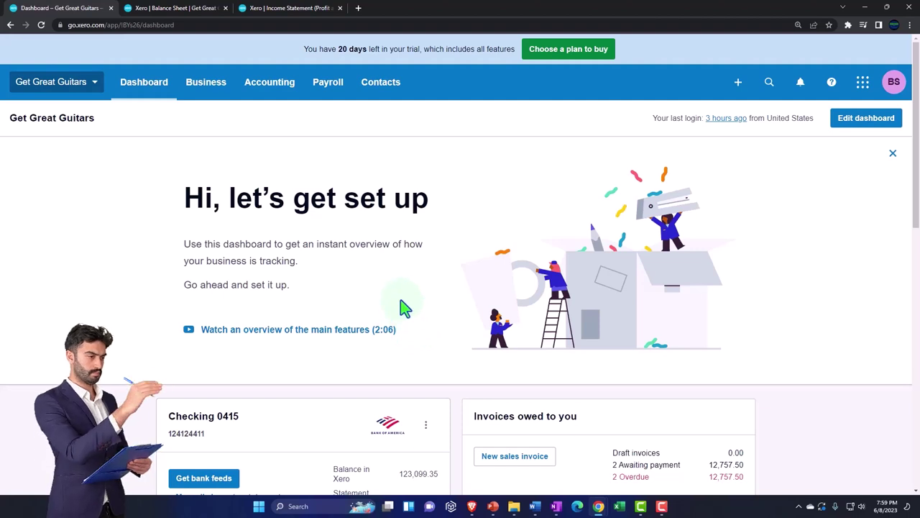
Open a blank Spend Money form with the Checking account as the payment source and look over its fields.
click(284, 94)
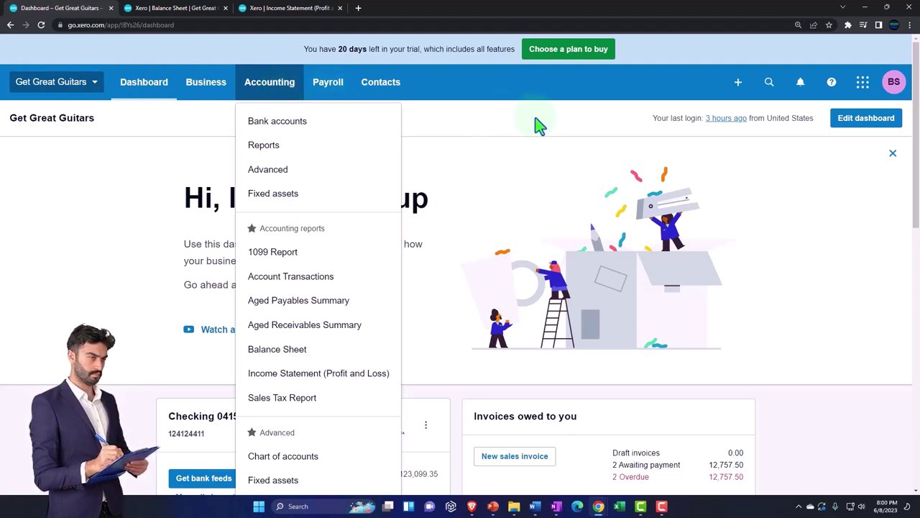
click(738, 84)
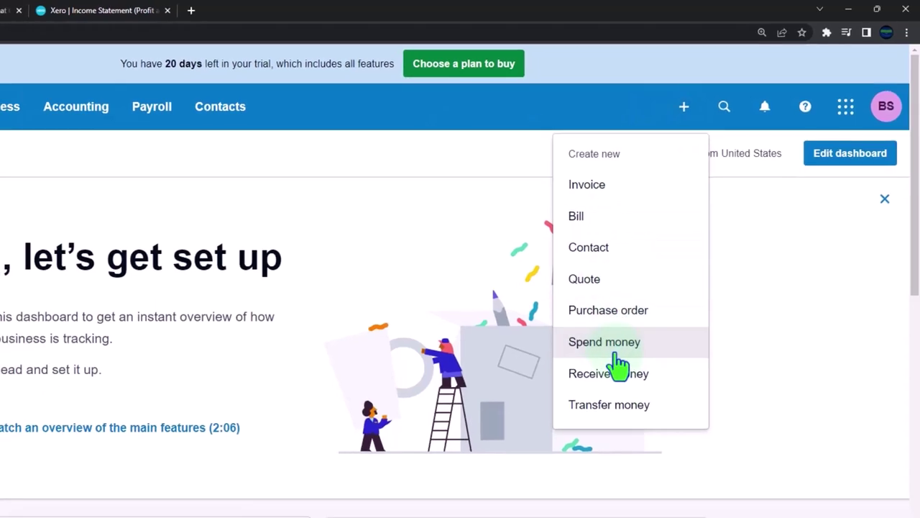
click(612, 354)
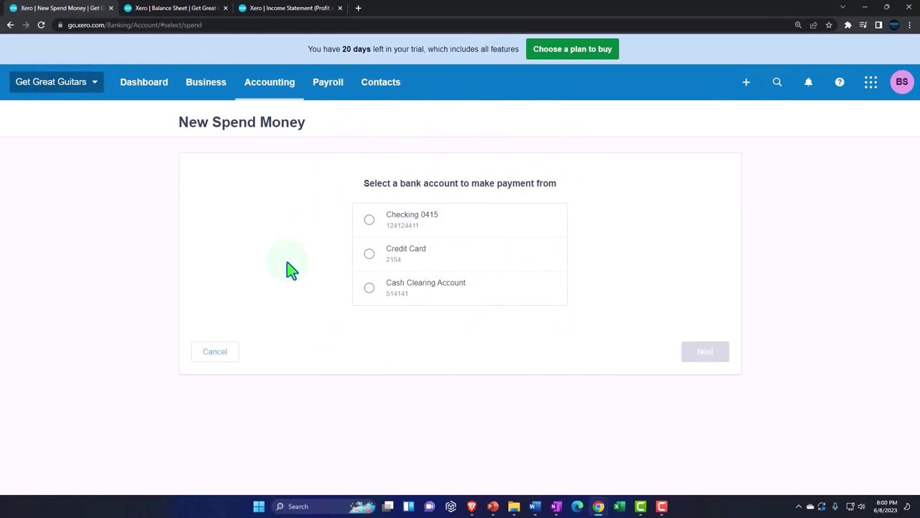
click(368, 219)
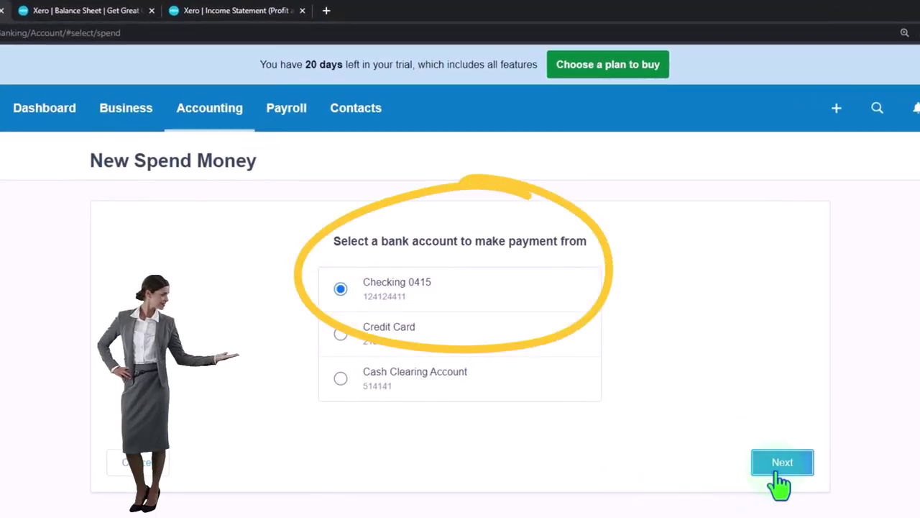
click(782, 466)
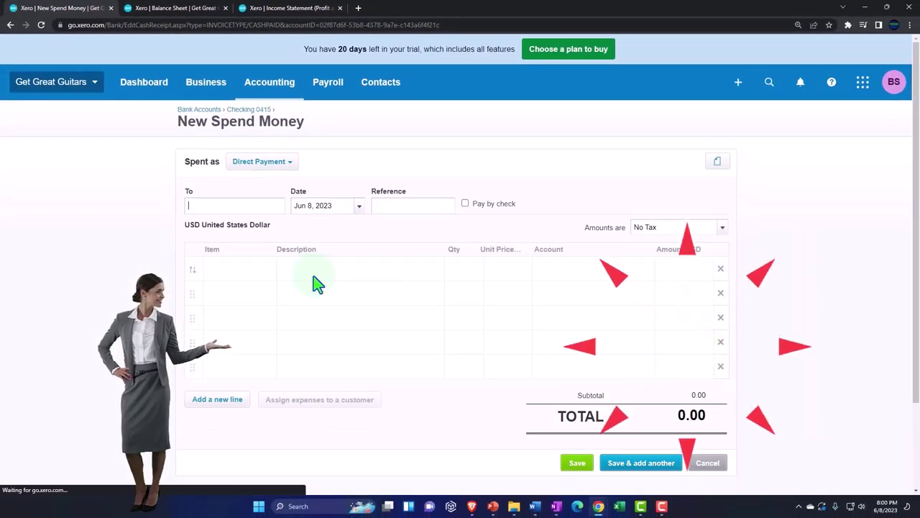
click(213, 210)
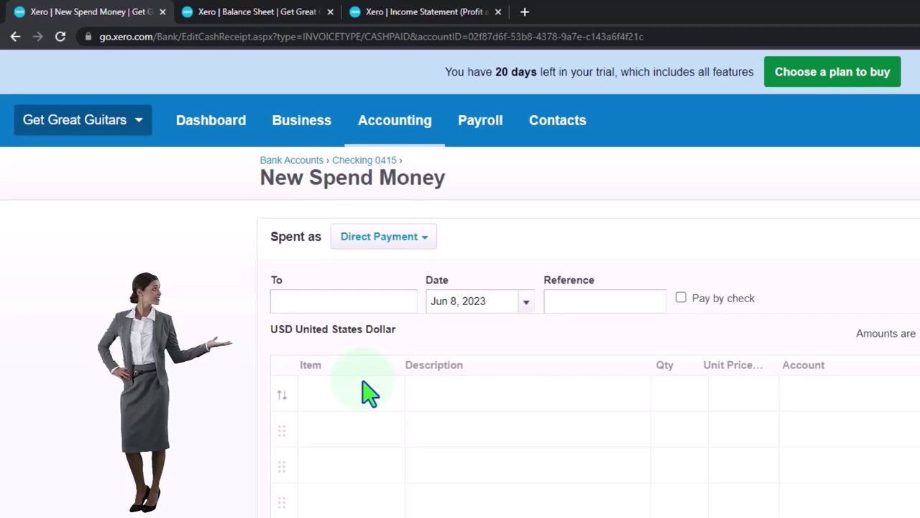
click(358, 393)
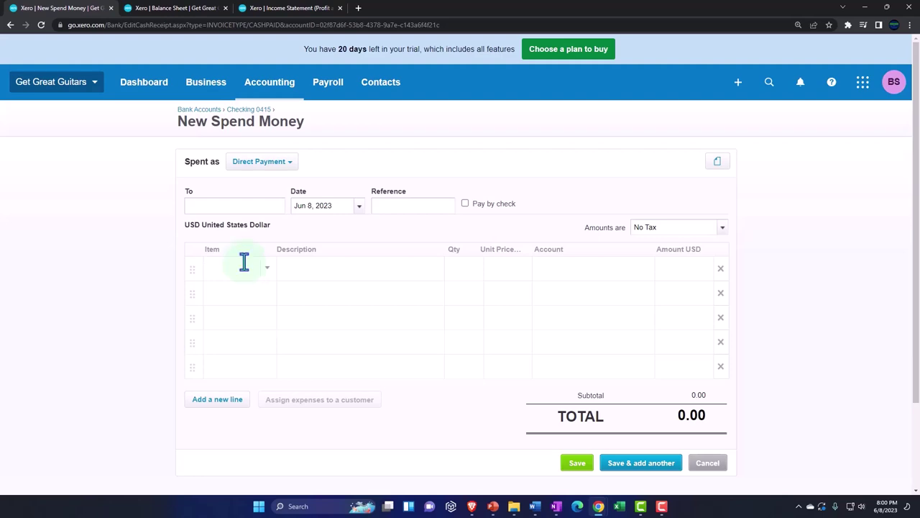
Open the account transactions of the Checking account from the bank accounts overview and look through the list.
click(272, 94)
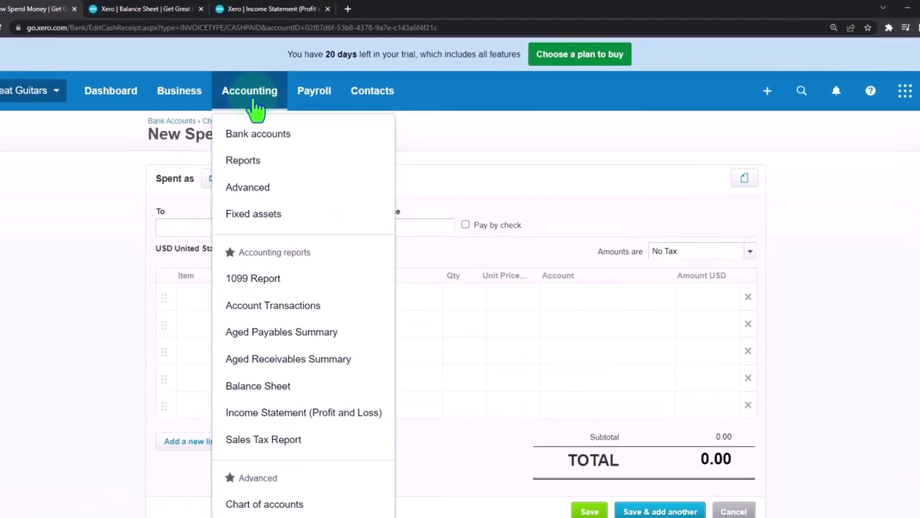
click(254, 136)
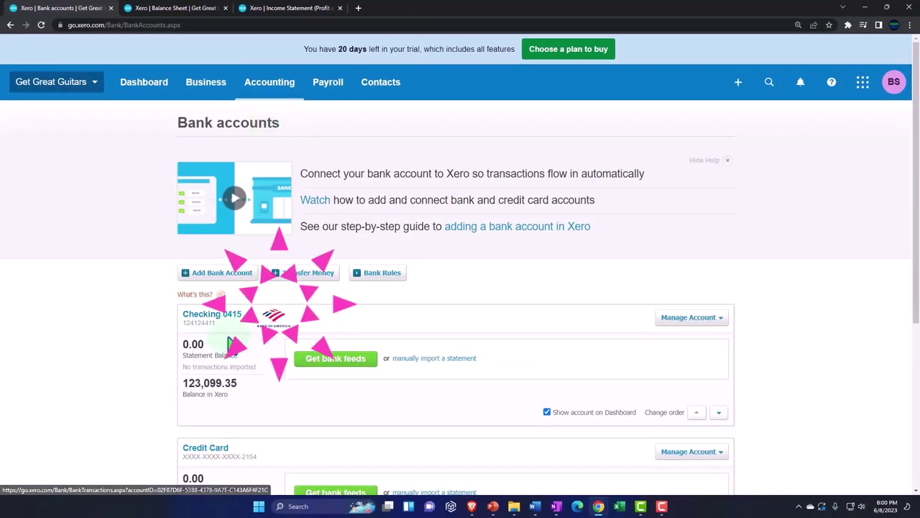
scroll(229, 345, down, 1)
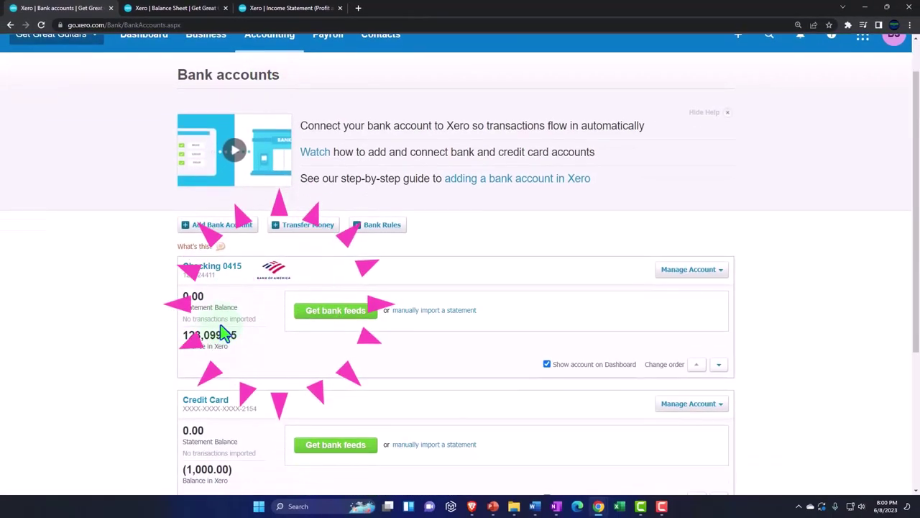
click(691, 276)
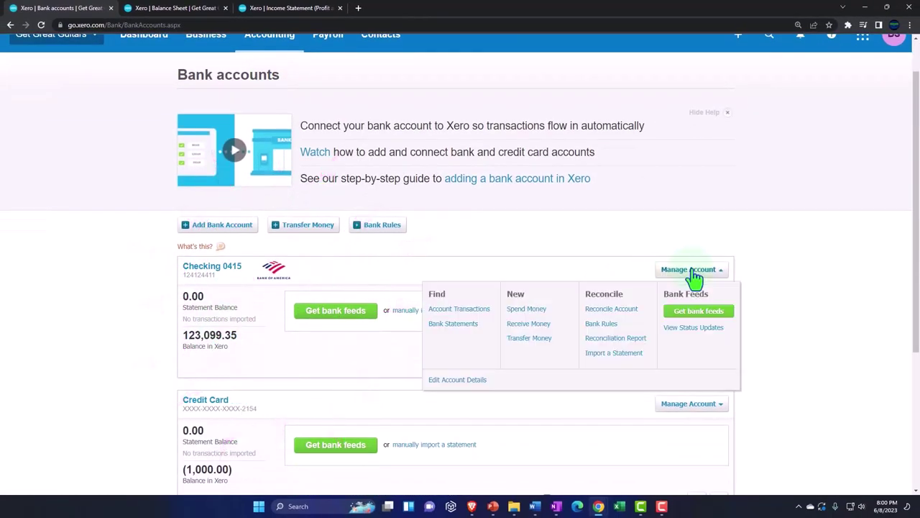
click(474, 314)
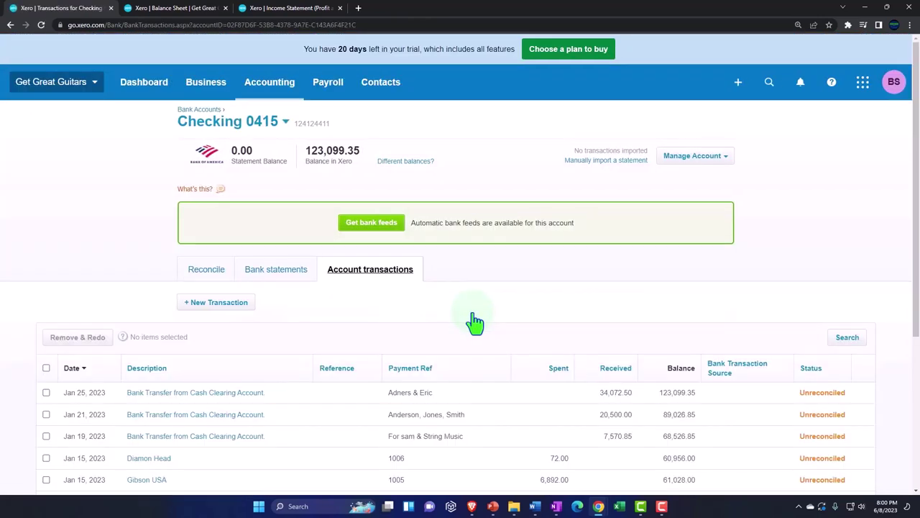
scroll(474, 322, down, 2)
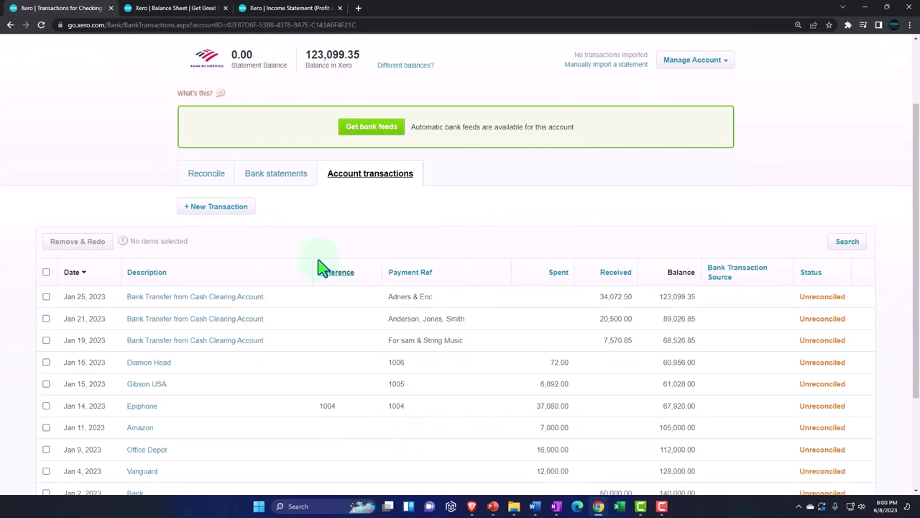
Start a new transaction within the Checking account's transaction list and look over the Spend Money form's fields.
click(223, 213)
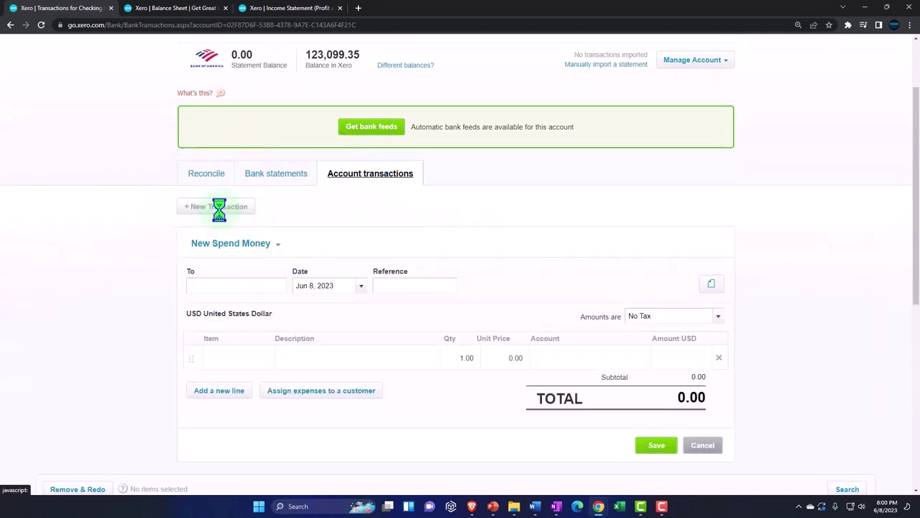
click(228, 259)
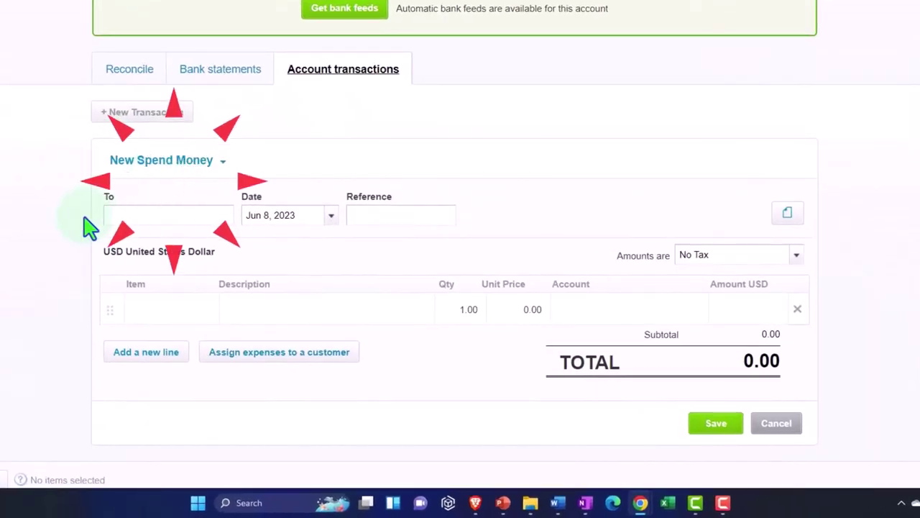
scroll(80, 244, down, 2)
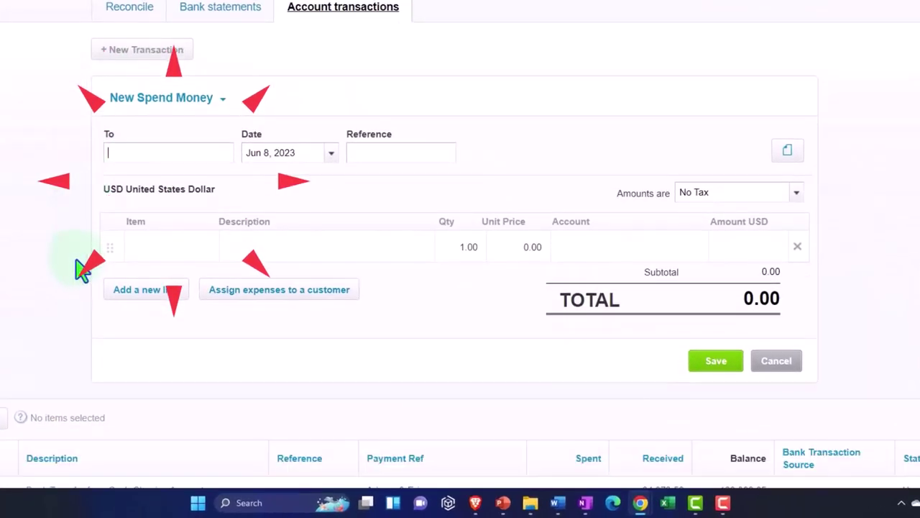
click(164, 284)
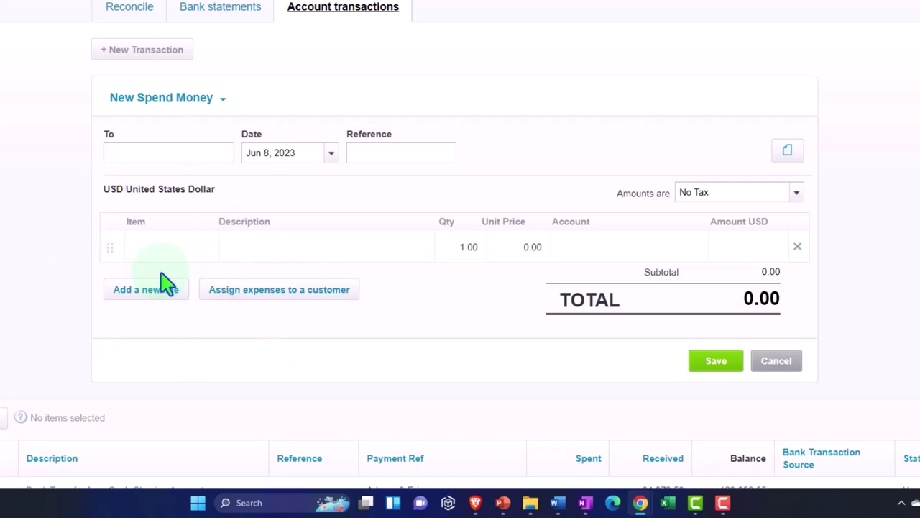
scroll(228, 328, up, 3)
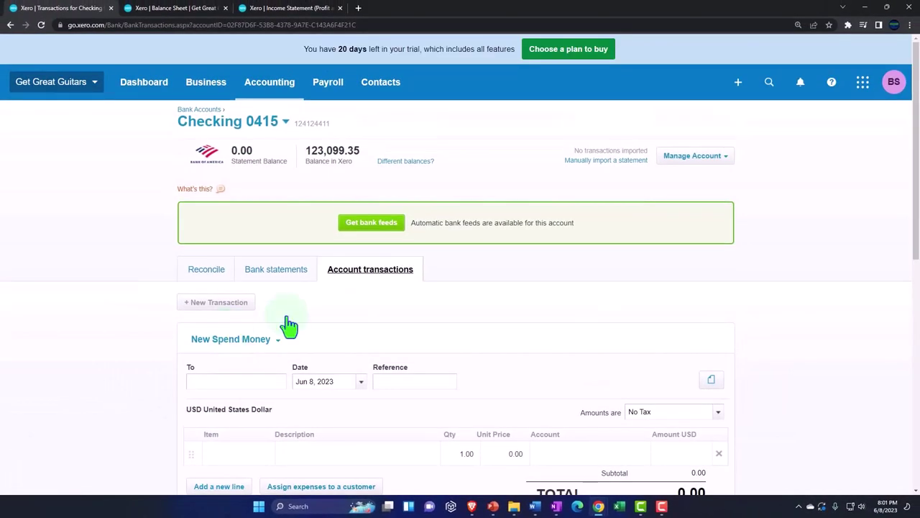
Create a new Spend Money transaction with the Checking account as the payment source.
click(737, 82)
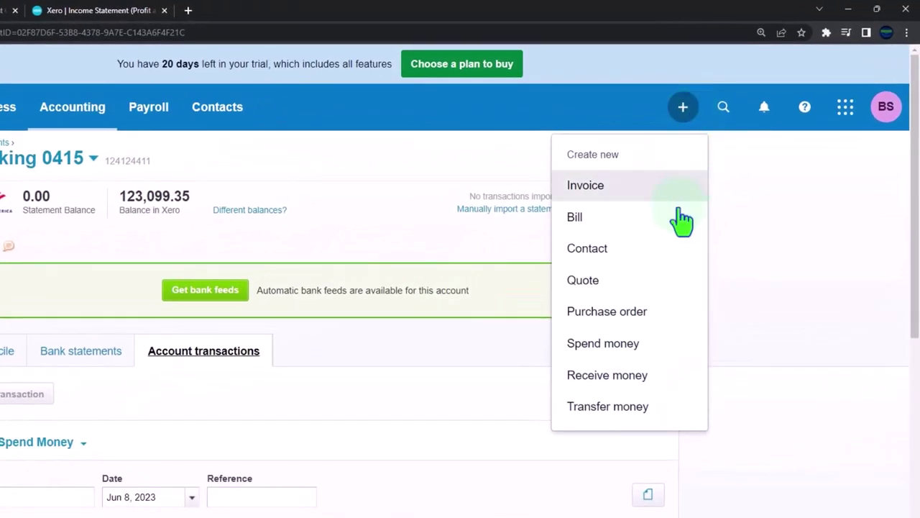
click(635, 347)
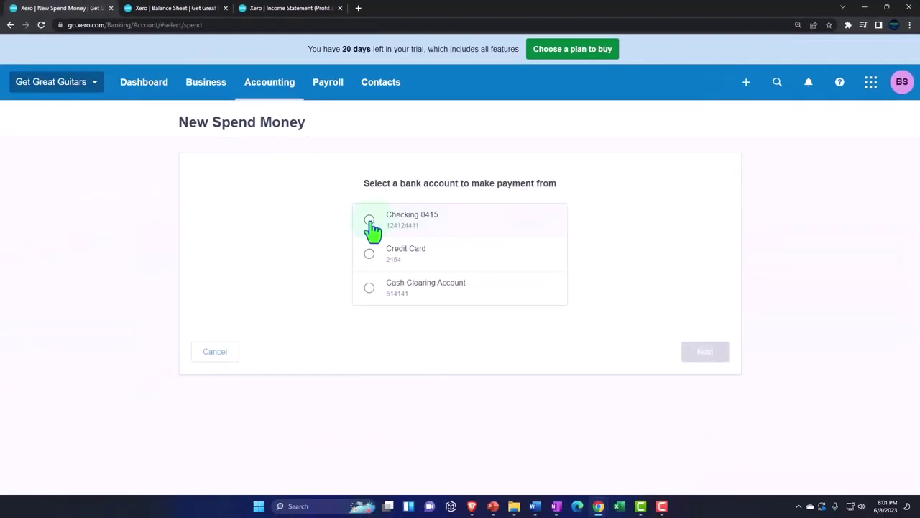
click(705, 356)
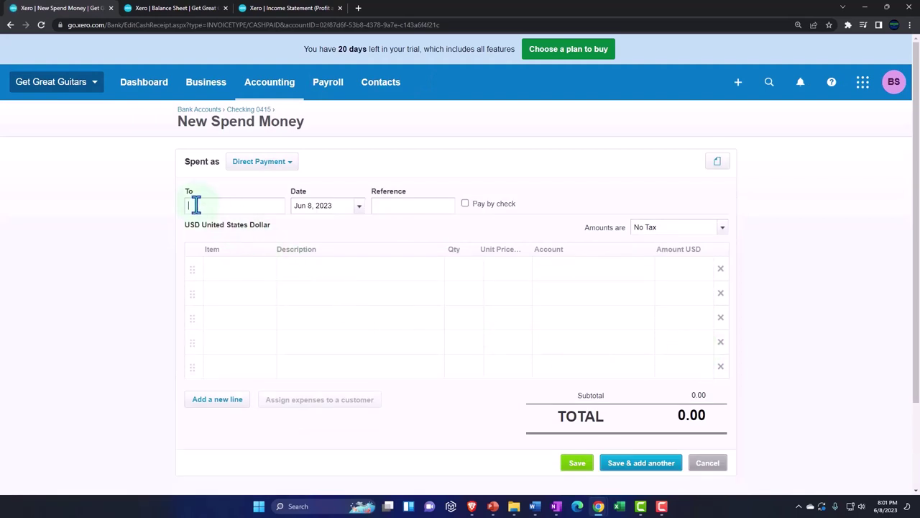
key(ctrl+plus)
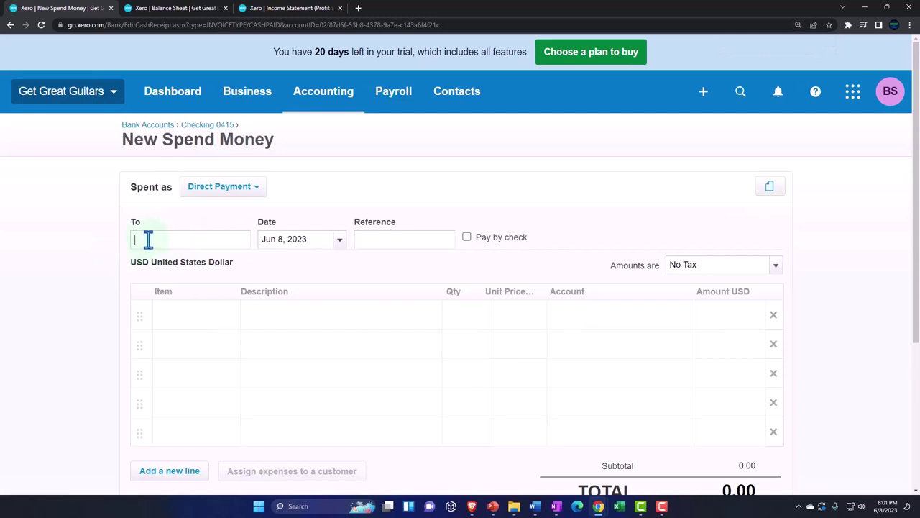
Enter Safe Insurance Co as the payee, adding it as a new contact.
click(148, 239)
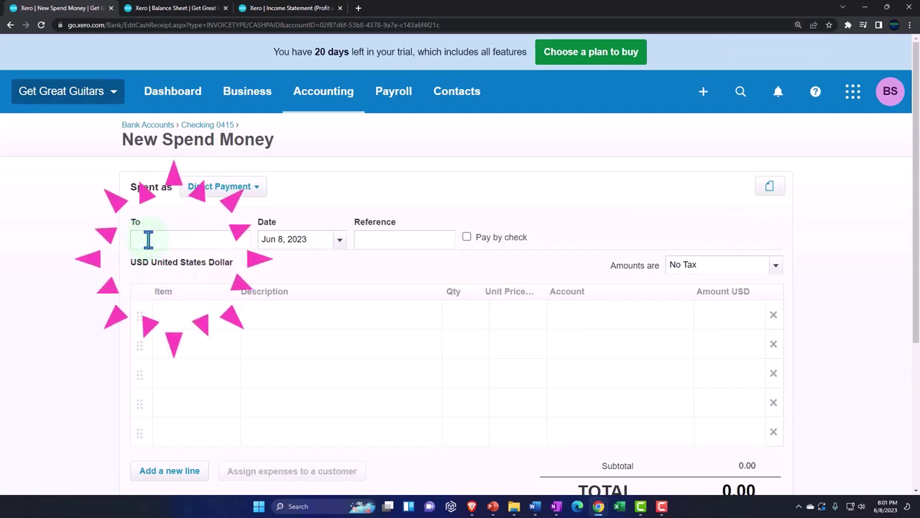
text(Sale )
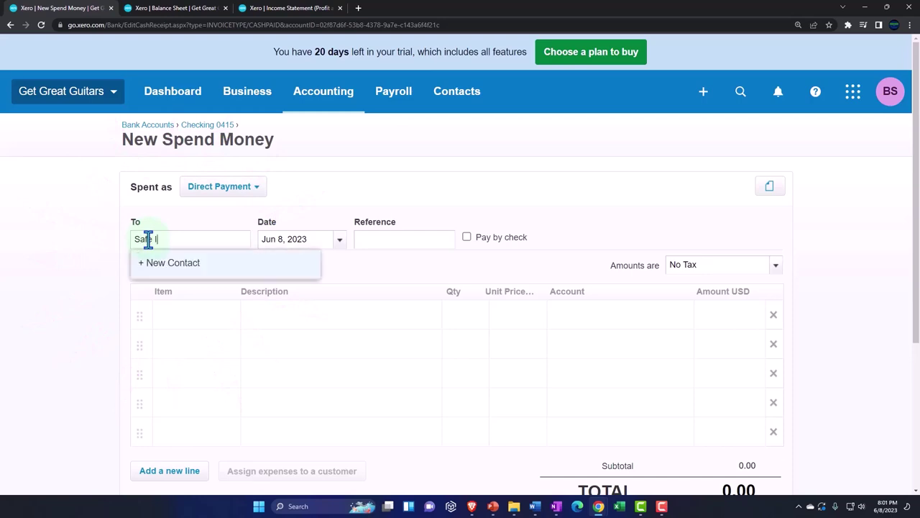
text(Insu)
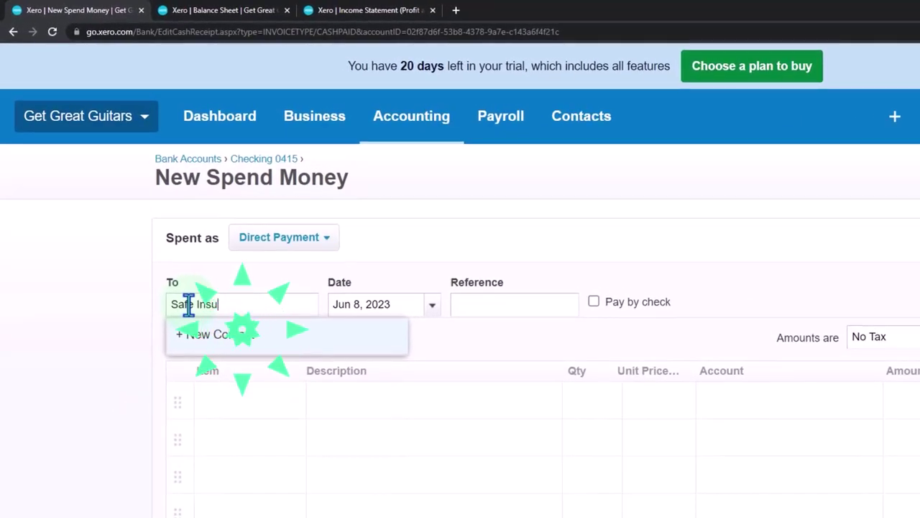
text(rance Co)
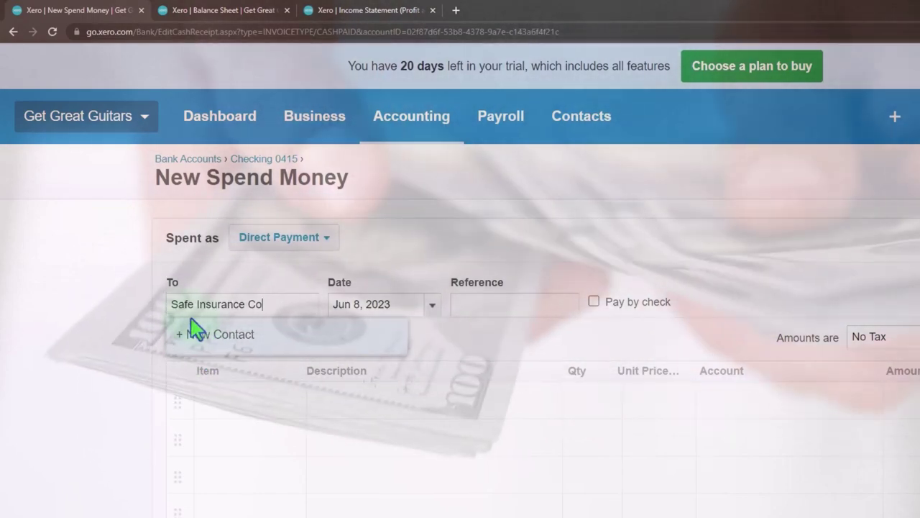
click(196, 331)
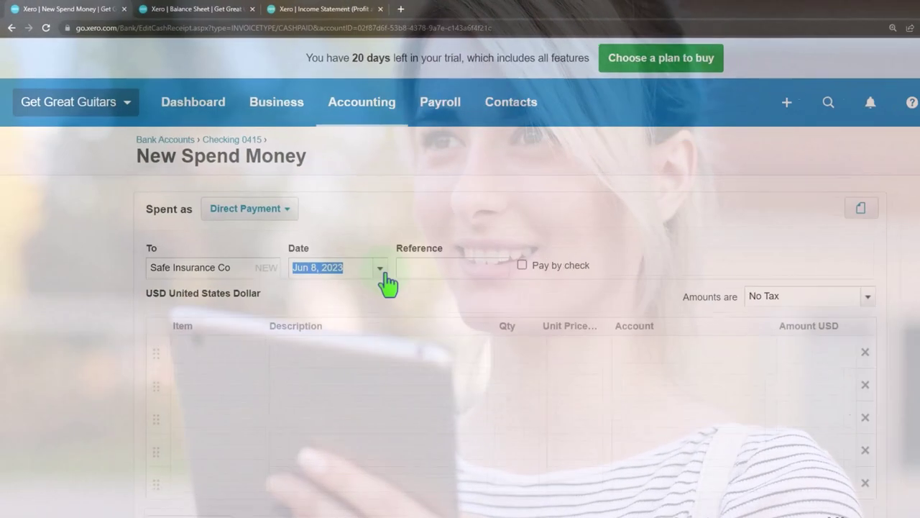
Date the payment Jan 26, 2023 and mark it to be paid by check.
click(431, 305)
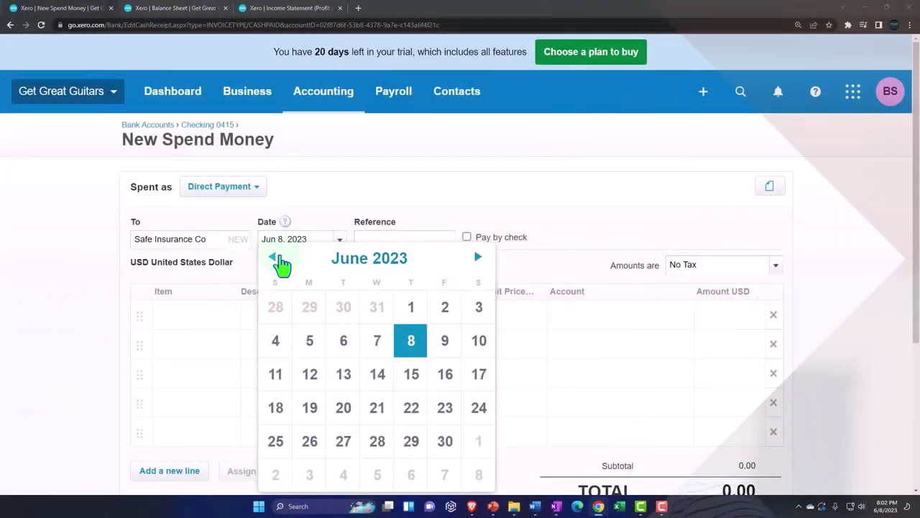
click(273, 259)
click(273, 259)
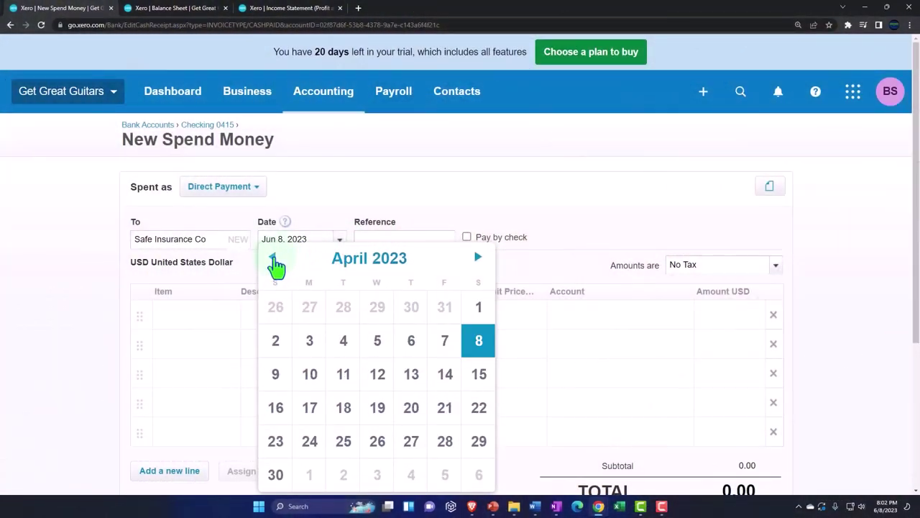
click(273, 259)
click(273, 259)
click(273, 259)
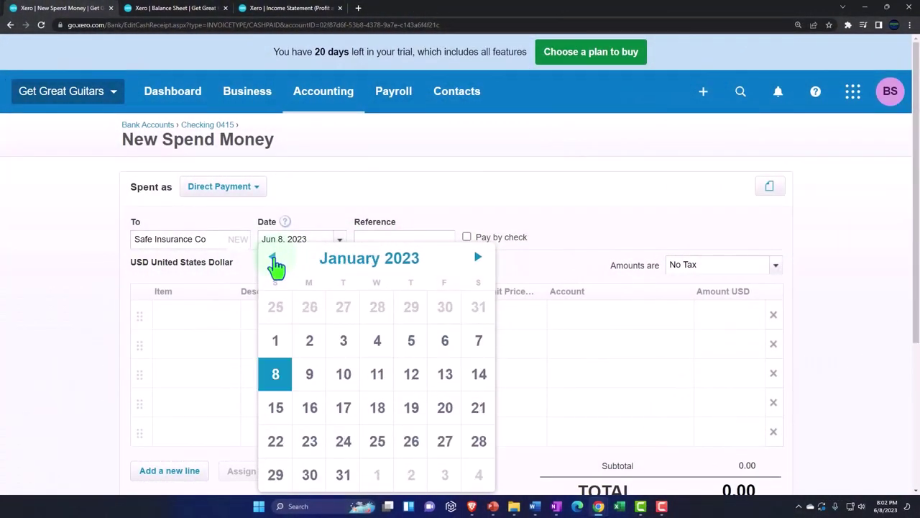
click(273, 258)
click(478, 258)
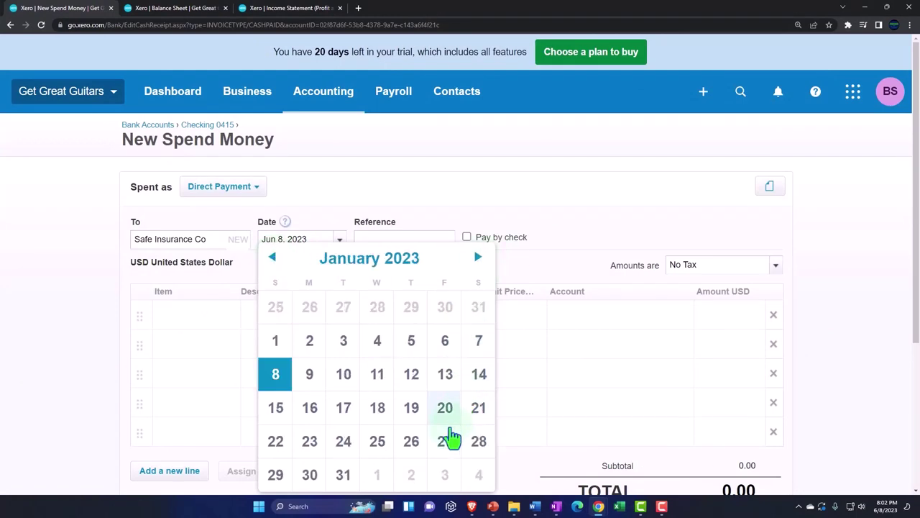
click(411, 441)
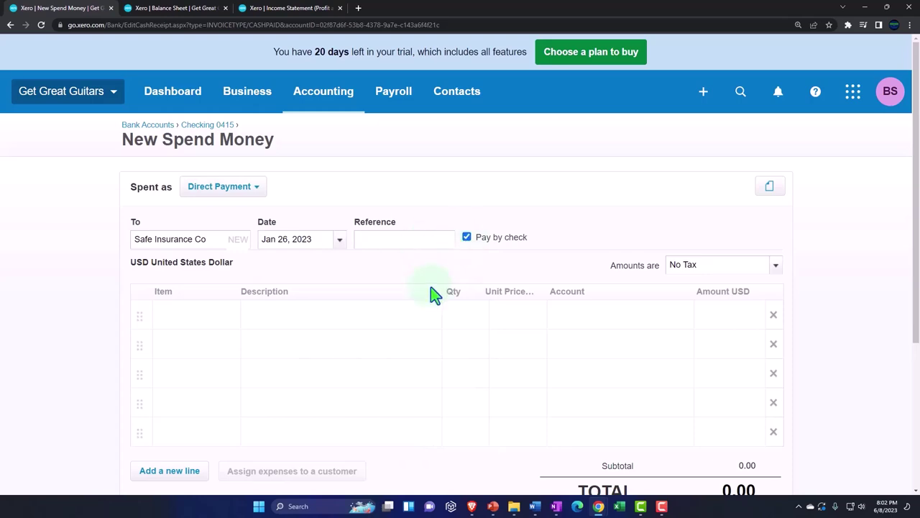
Fill in the first line with a quantity of 1 and a unit price of 12,000.
click(191, 319)
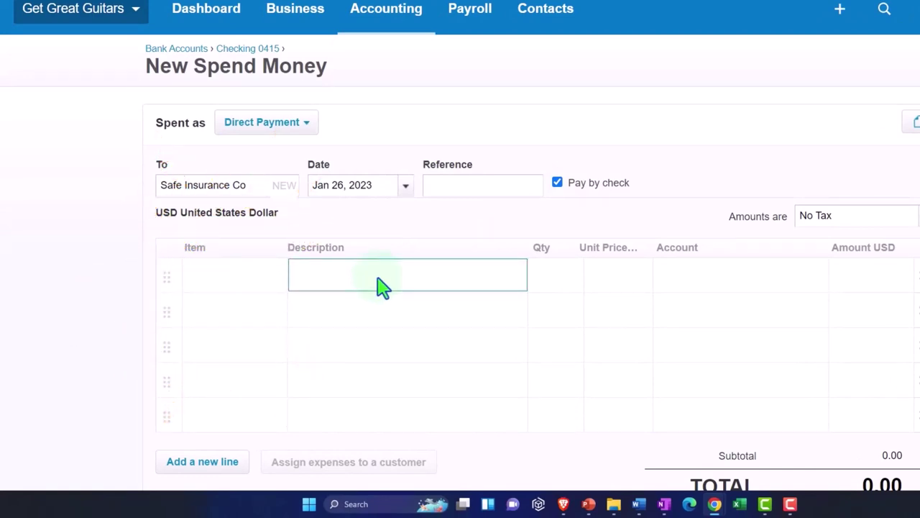
click(565, 280)
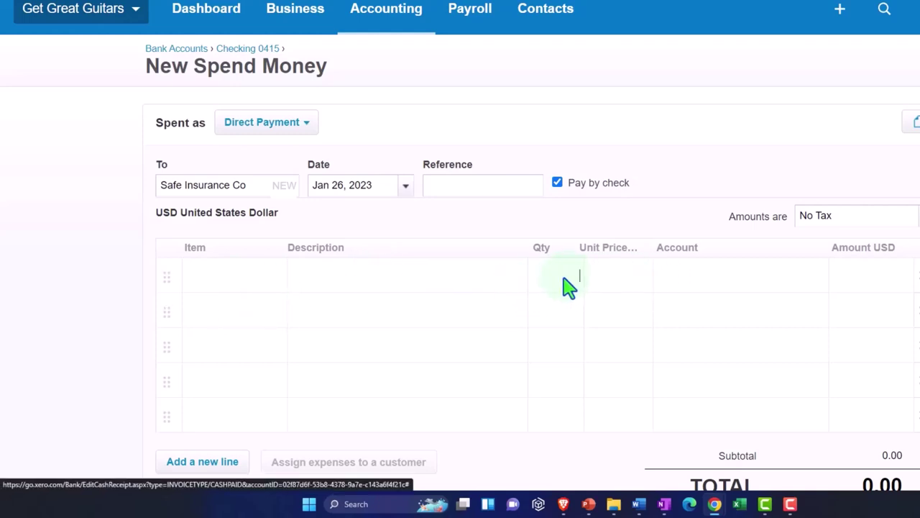
text(1)
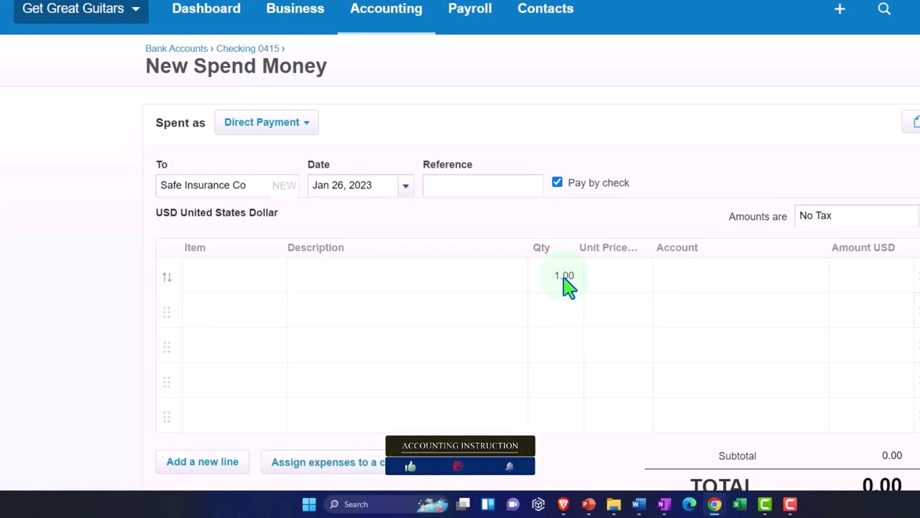
click(565, 280)
text(12000)
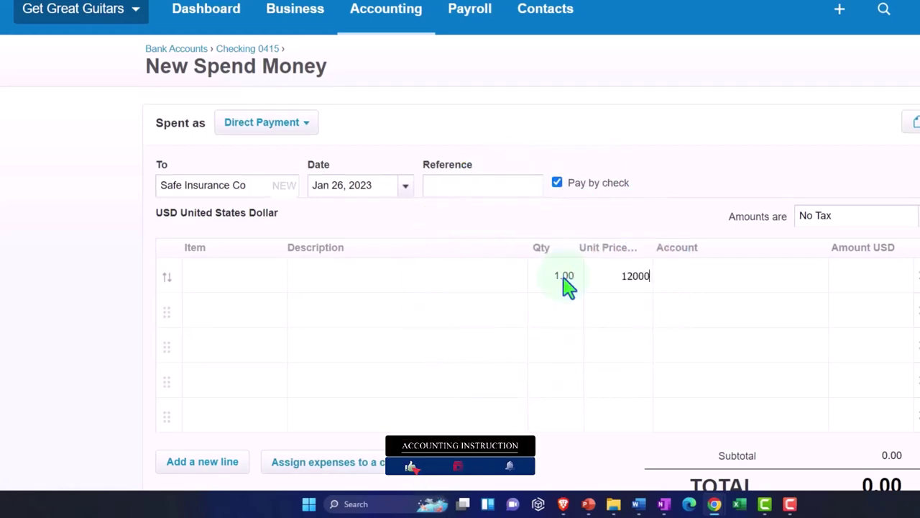
key(Tab)
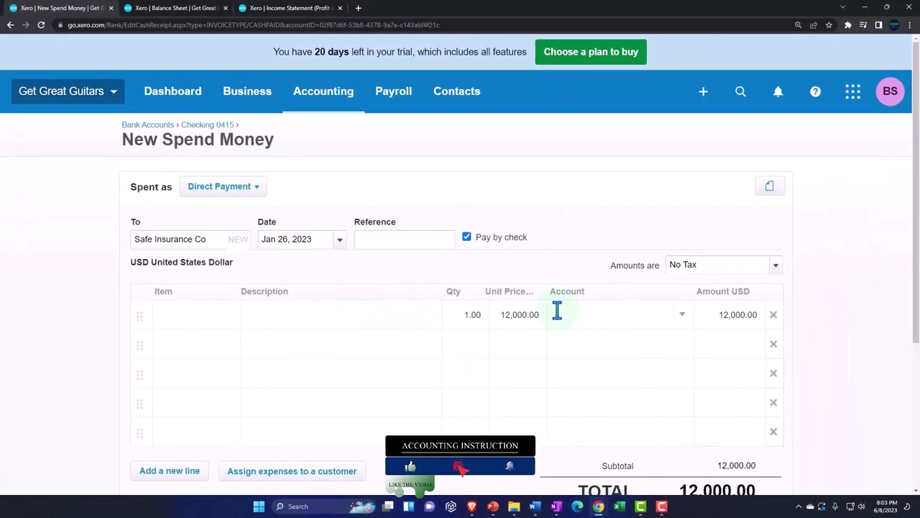
Look through the account choices for the 12,000.00 line and assign it to 1300 - Prepayments.
scroll(561, 312, down, 1)
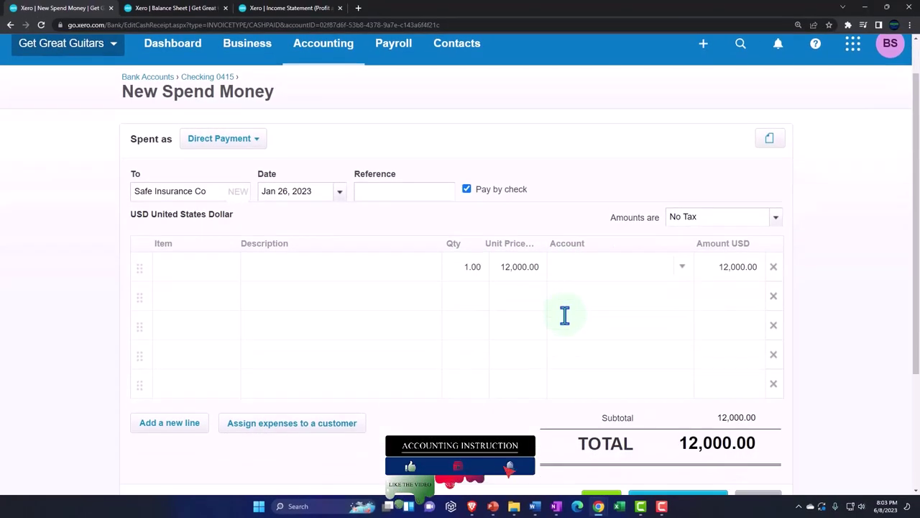
click(683, 270)
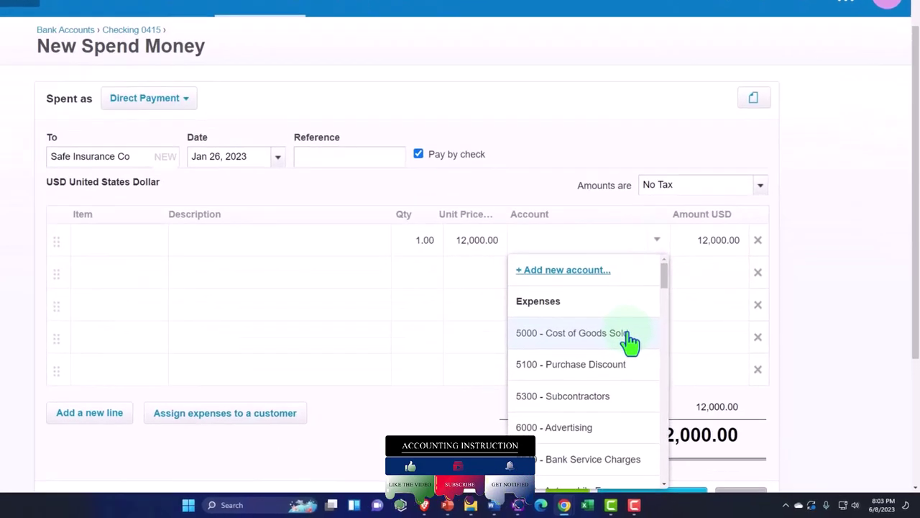
scroll(572, 305, down, 1)
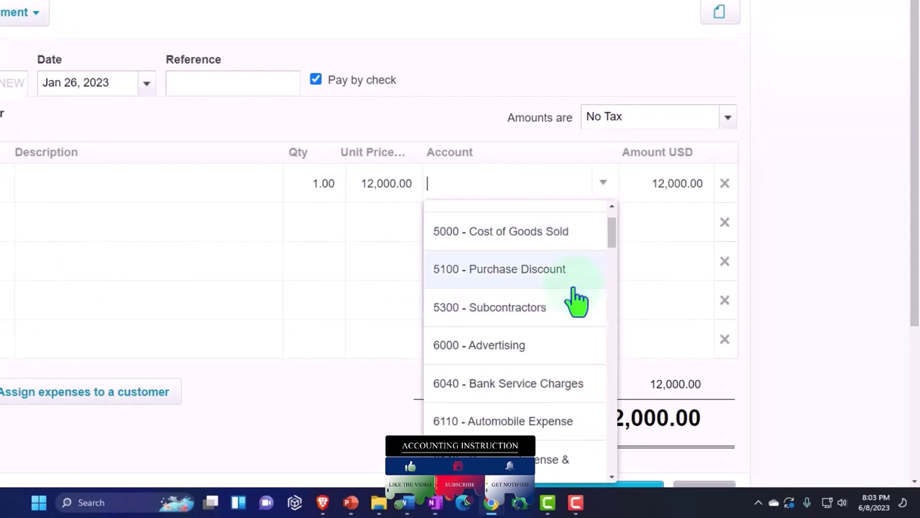
scroll(577, 301, down, 1)
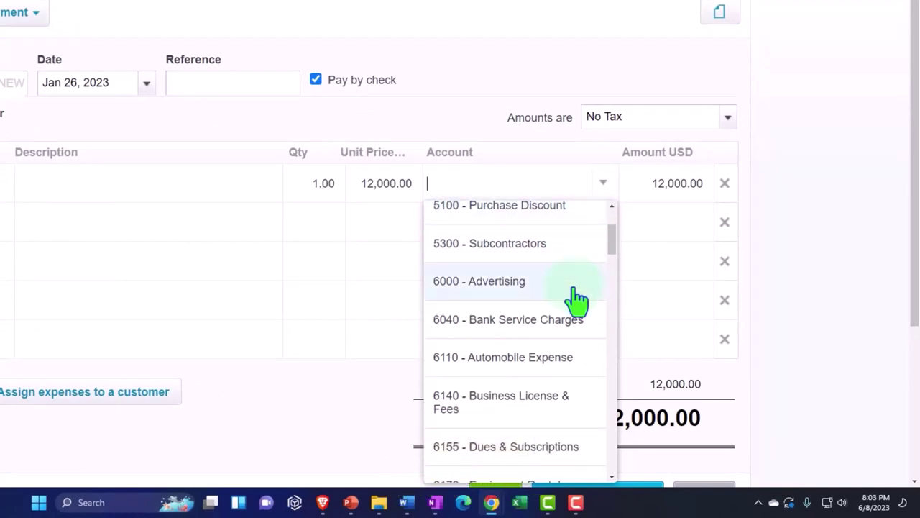
scroll(578, 300, down, 3)
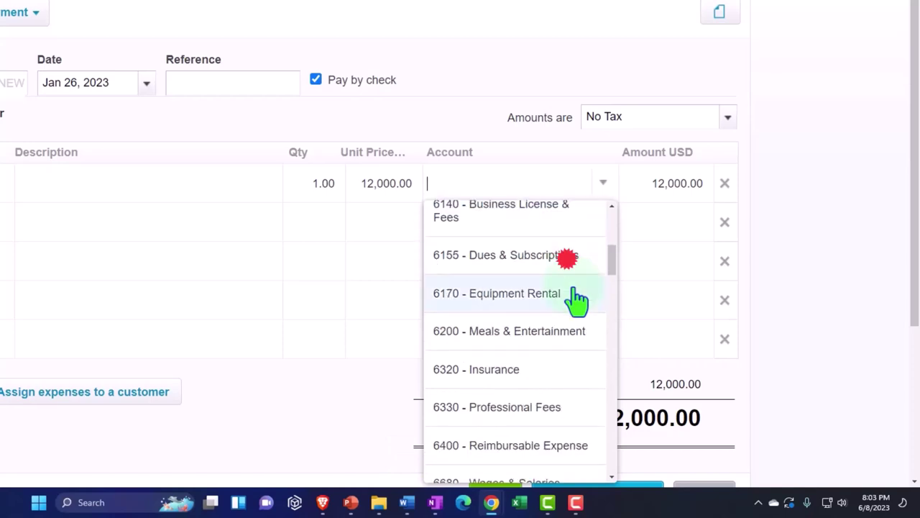
scroll(578, 300, down, 3)
scroll(577, 300, down, 6)
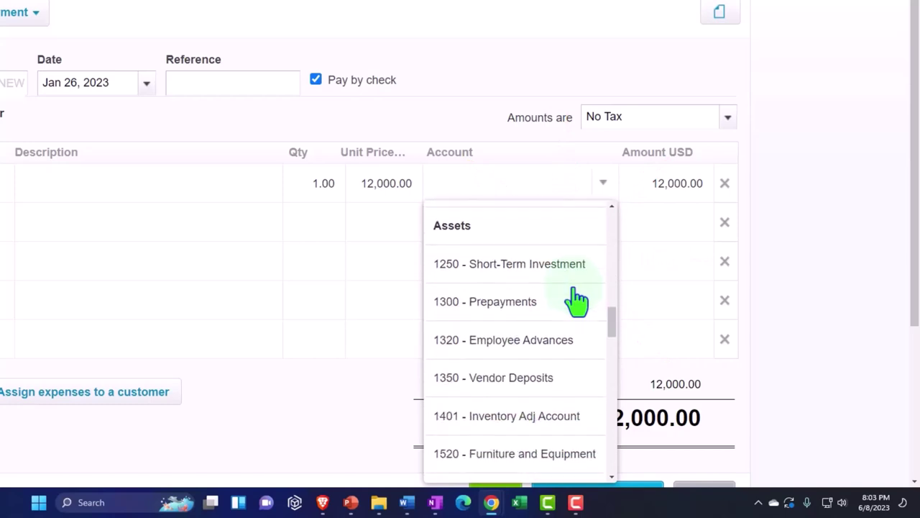
scroll(578, 301, down, 1)
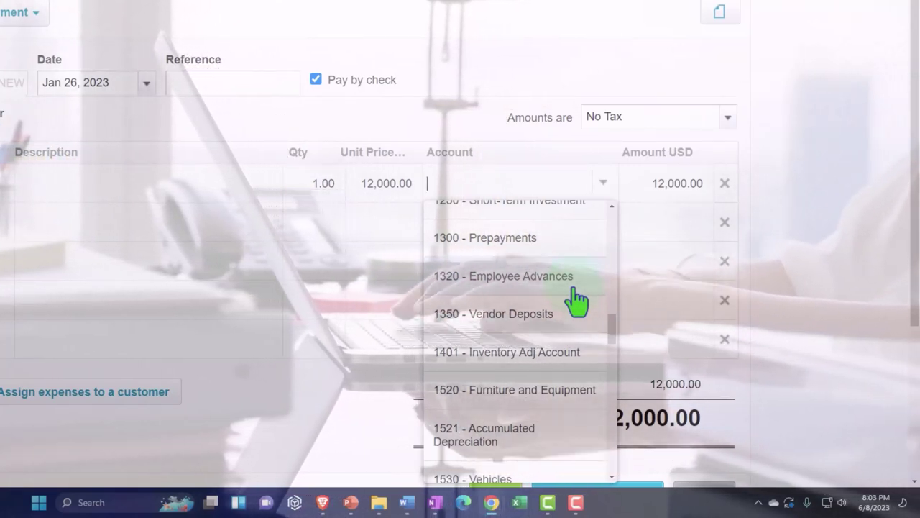
click(577, 300)
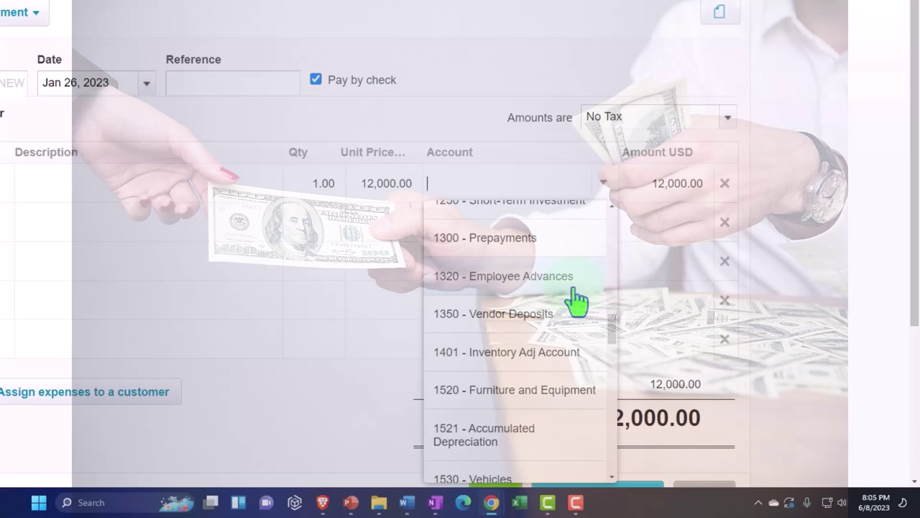
click(577, 300)
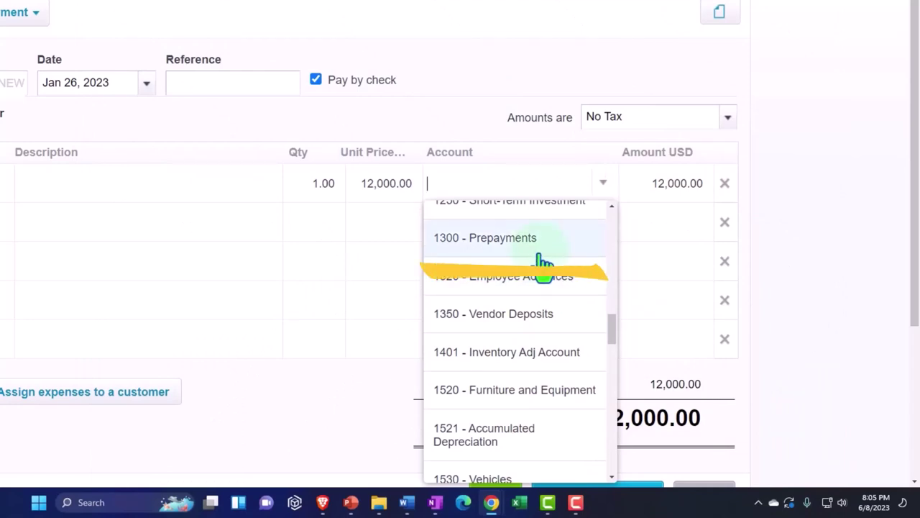
click(501, 253)
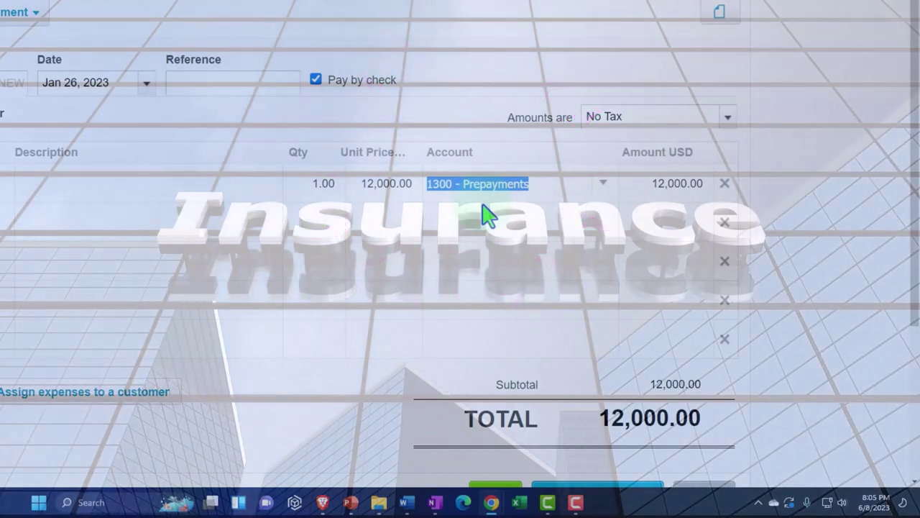
key(Tab)
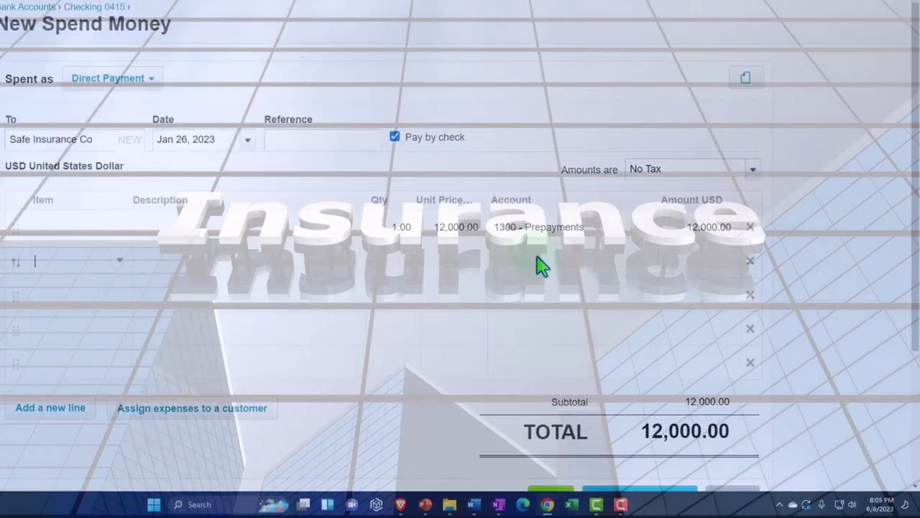
Describe the 12,000.00 prepayment line as "Year policy".
click(225, 226)
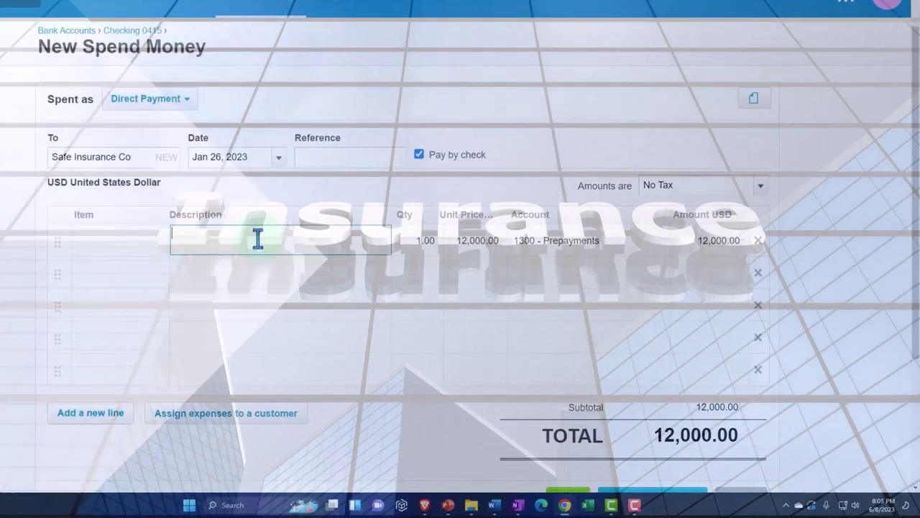
text(Year p)
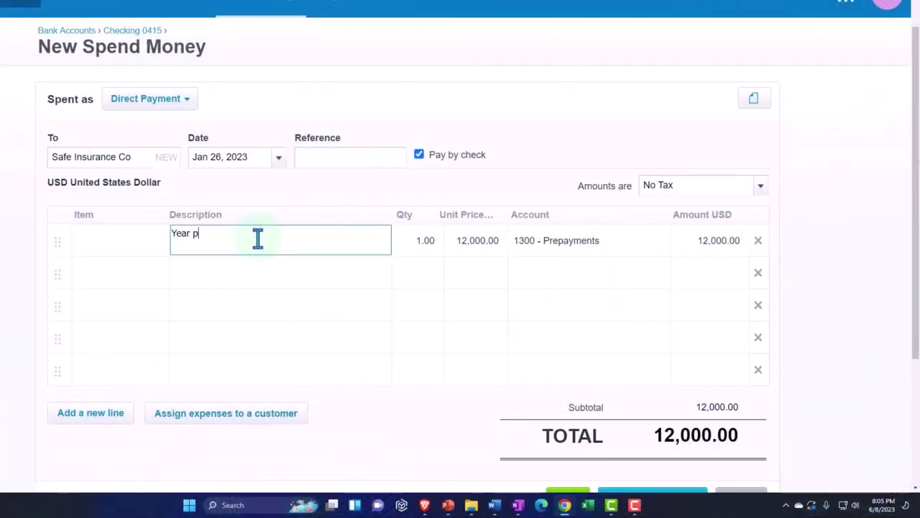
text(olicy)
click(258, 238)
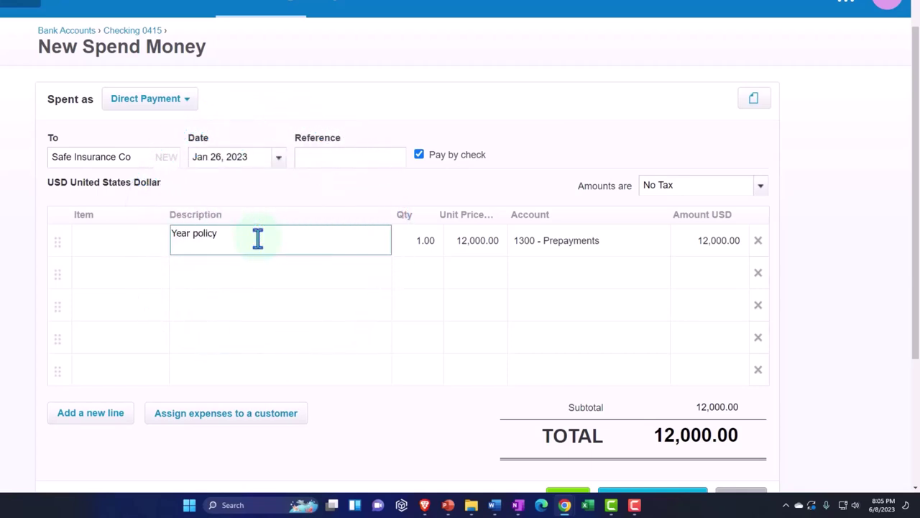
click(541, 270)
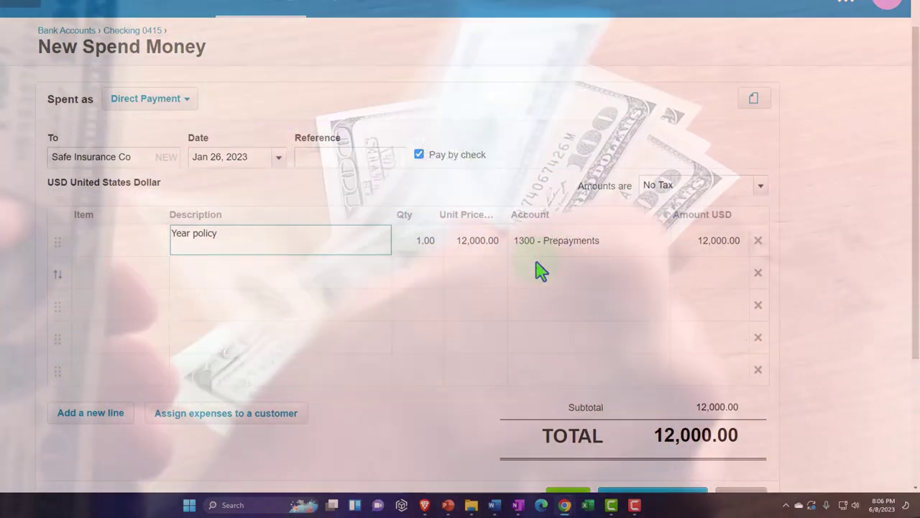
Save the Safe Insurance Co payment and its check with check number 1007.
scroll(541, 271, down, 2)
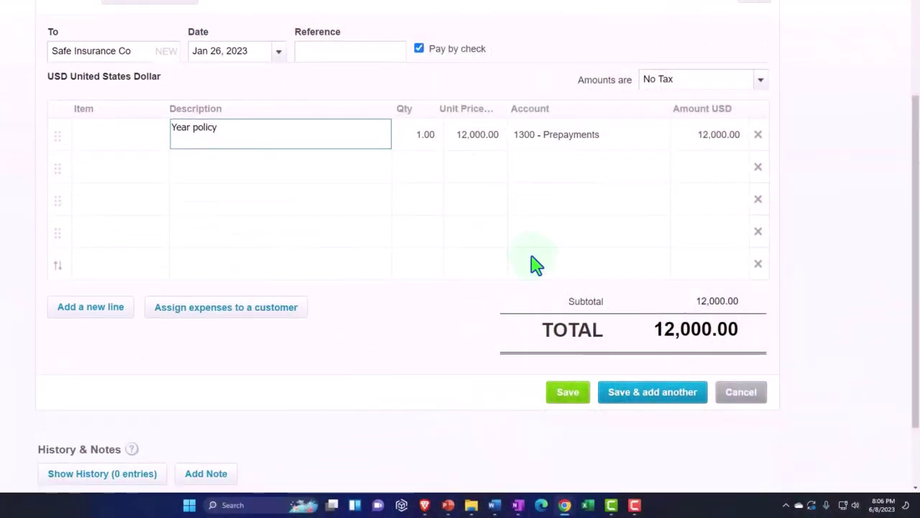
click(565, 397)
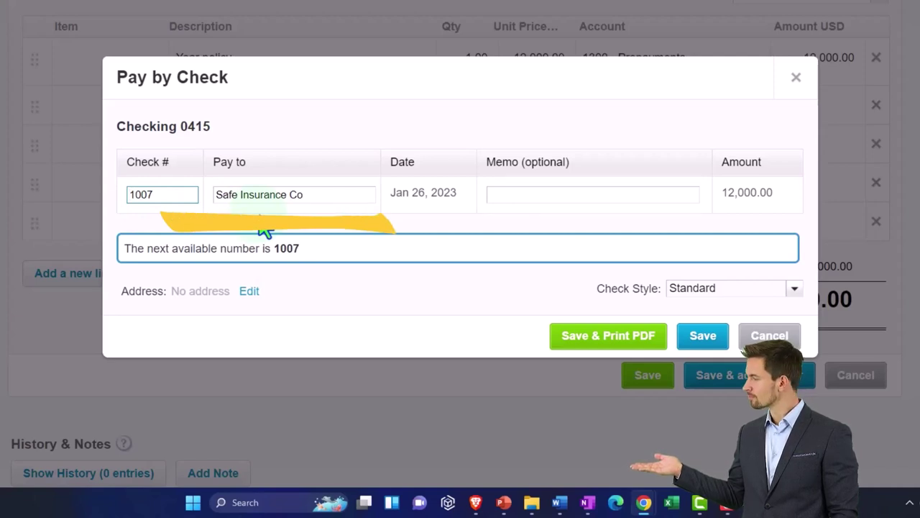
click(698, 344)
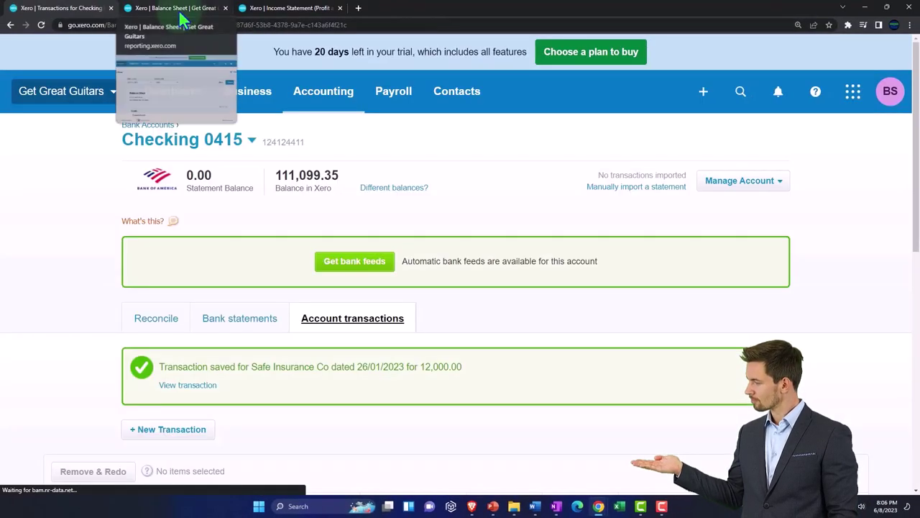
Refresh the balance sheet and view its current assets.
click(179, 10)
click(805, 215)
click(627, 294)
scroll(652, 295, down, 3)
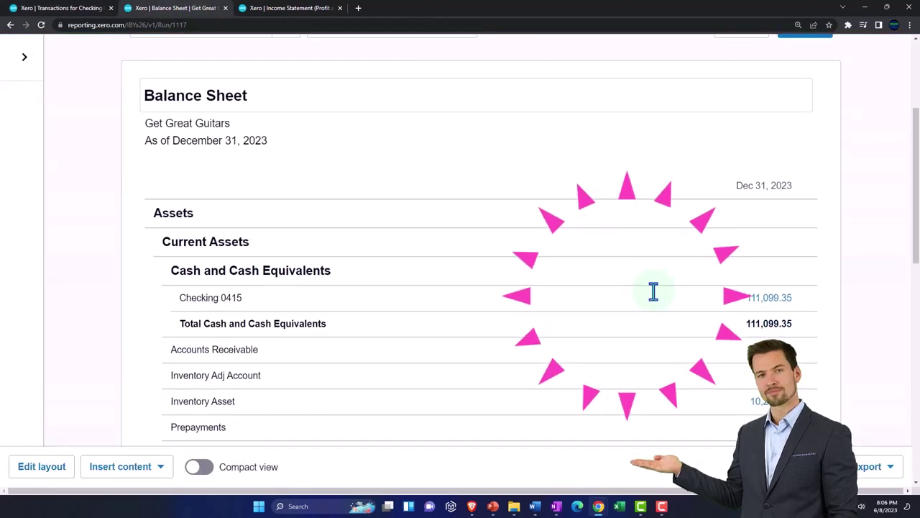
Open the transactions behind the Checking 0415 balance and check the Jan 26, 2023 Safe Insurance Co entry and its related account.
click(770, 299)
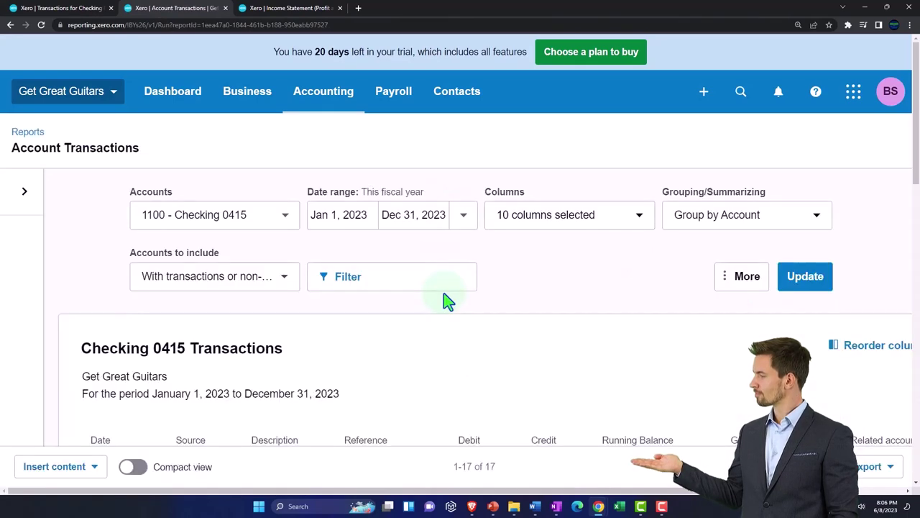
scroll(443, 293, down, 3)
scroll(444, 293, down, 10)
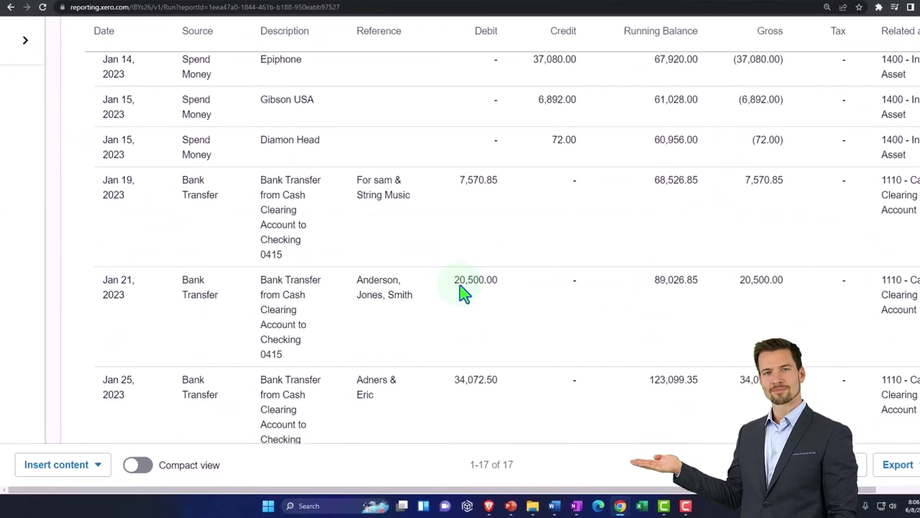
scroll(565, 233, down, 2)
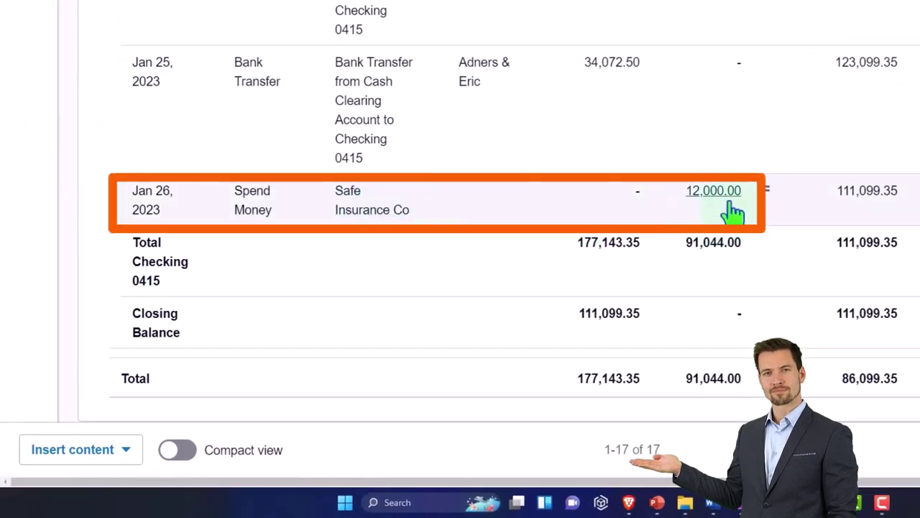
click(919, 222)
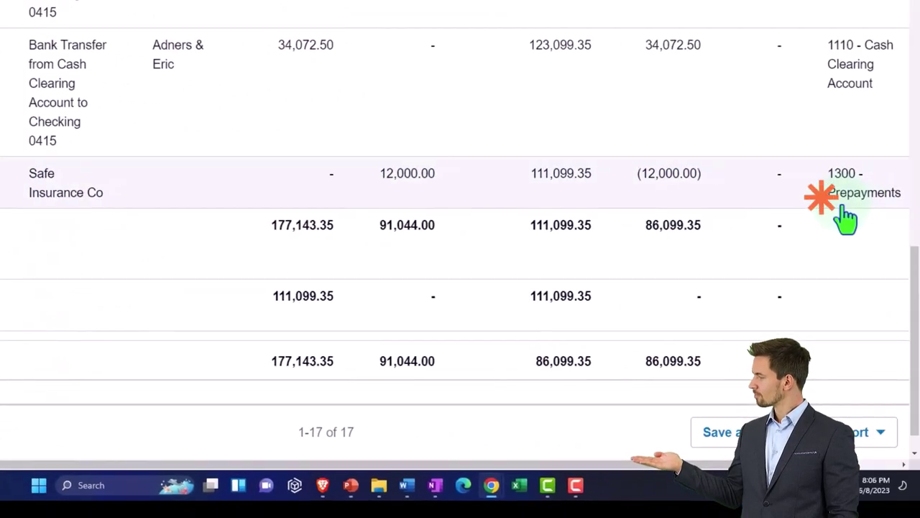
scroll(485, 214, up, 15)
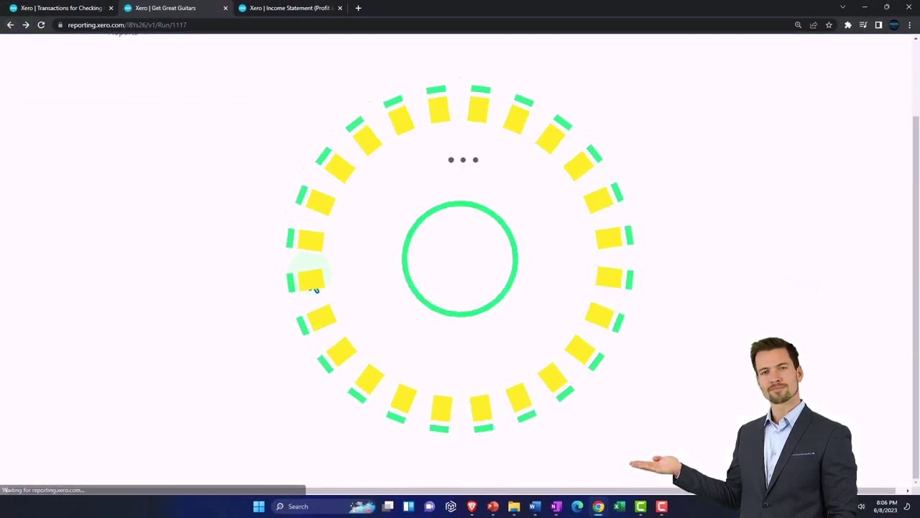
Review the prepayments on the balance sheet, and refresh the income statement to compare.
scroll(215, 301, down, 3)
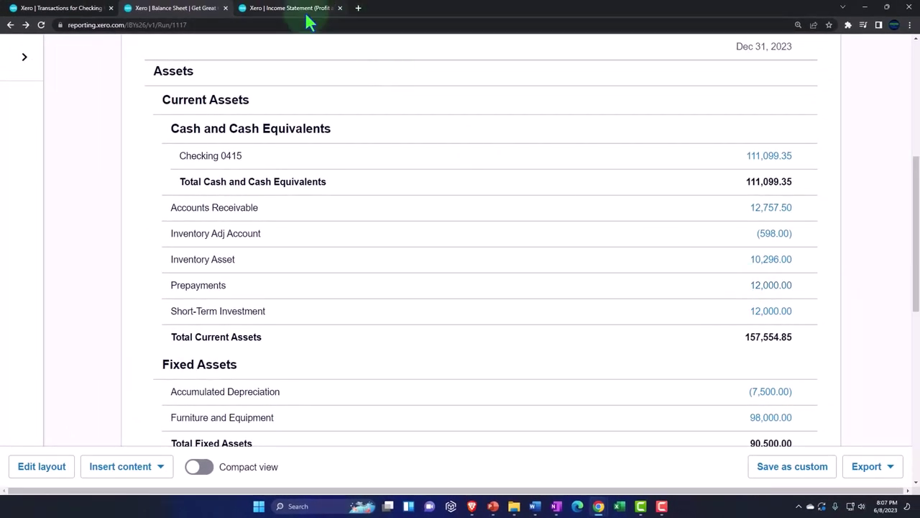
click(302, 10)
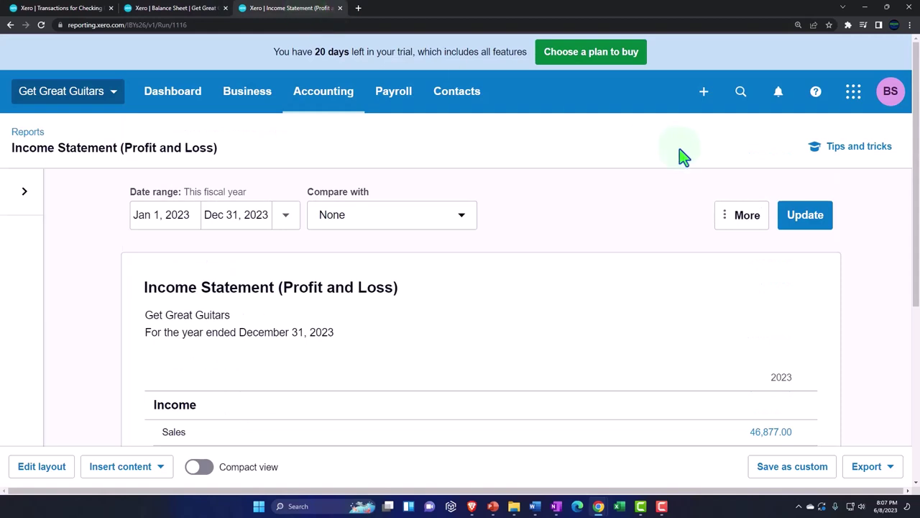
click(801, 217)
click(186, 13)
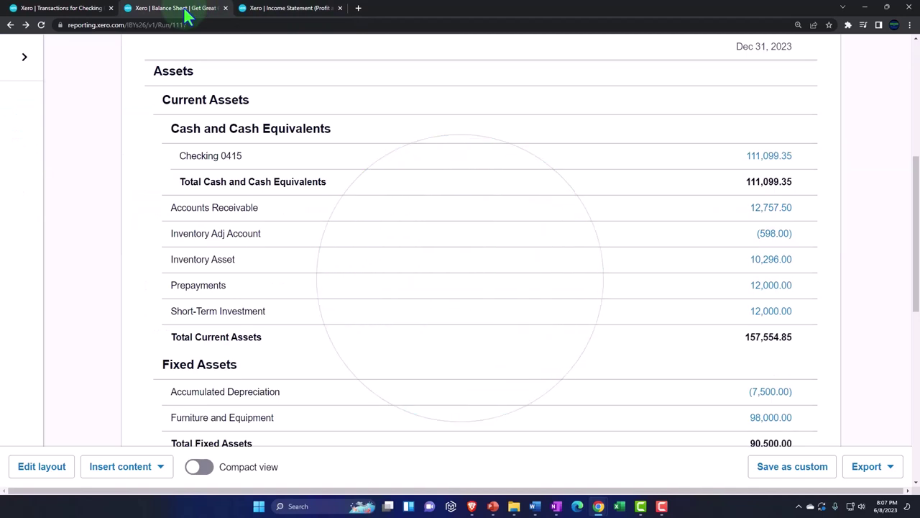
Open the chart of accounts.
click(89, 17)
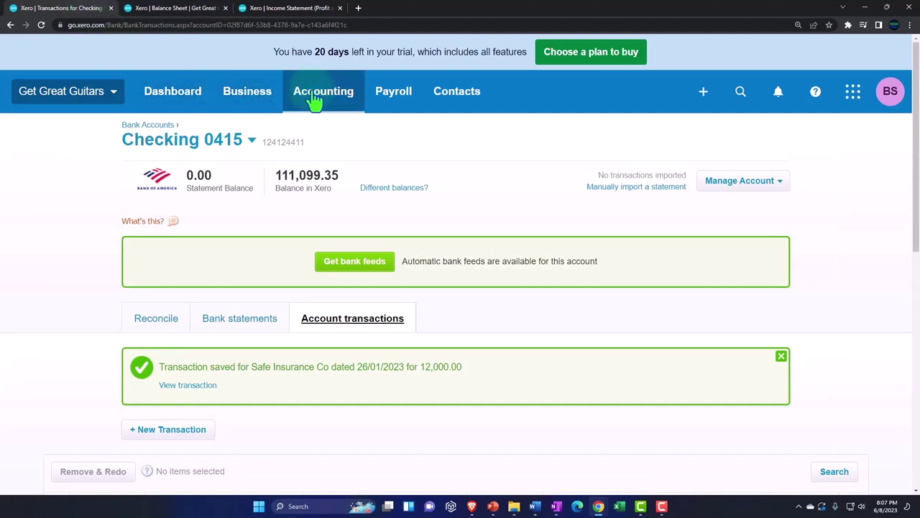
click(317, 97)
scroll(352, 230, down, 3)
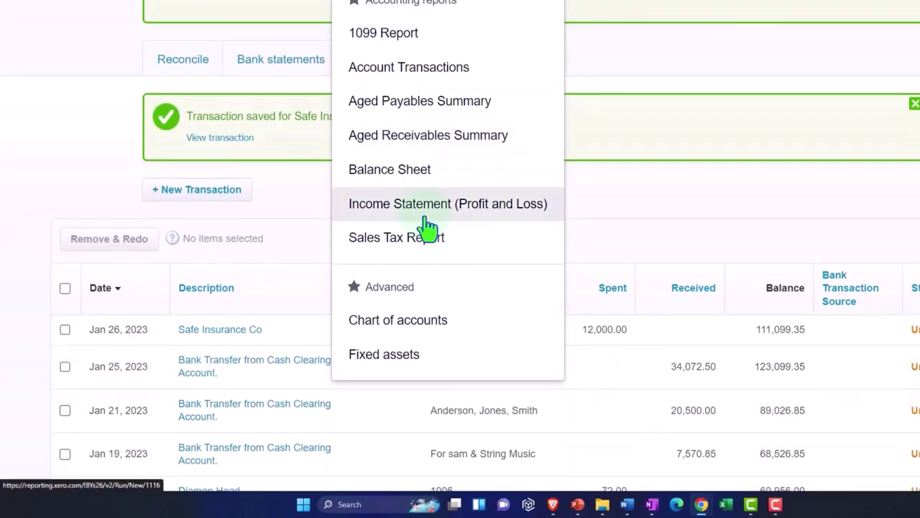
click(423, 324)
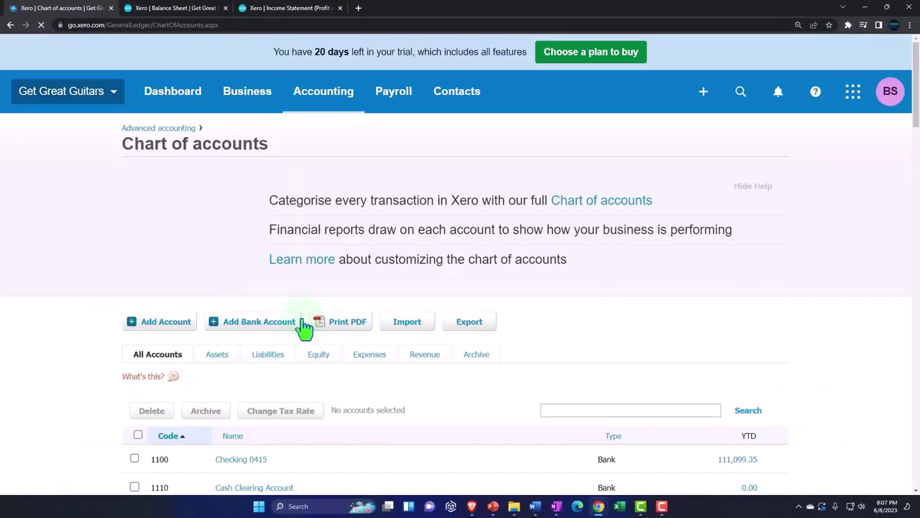
Rename account 1300 Prepayments as Prepaid Insurance and save the account details.
scroll(79, 291, down, 5)
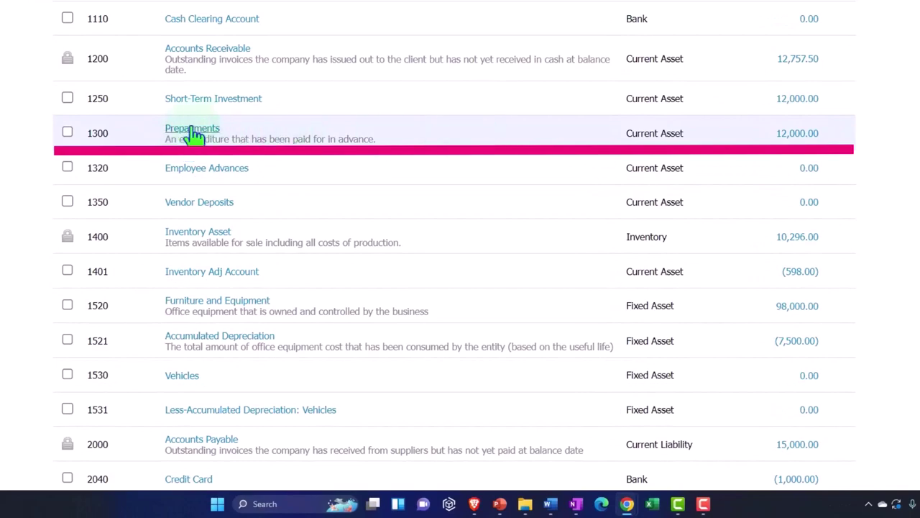
click(192, 129)
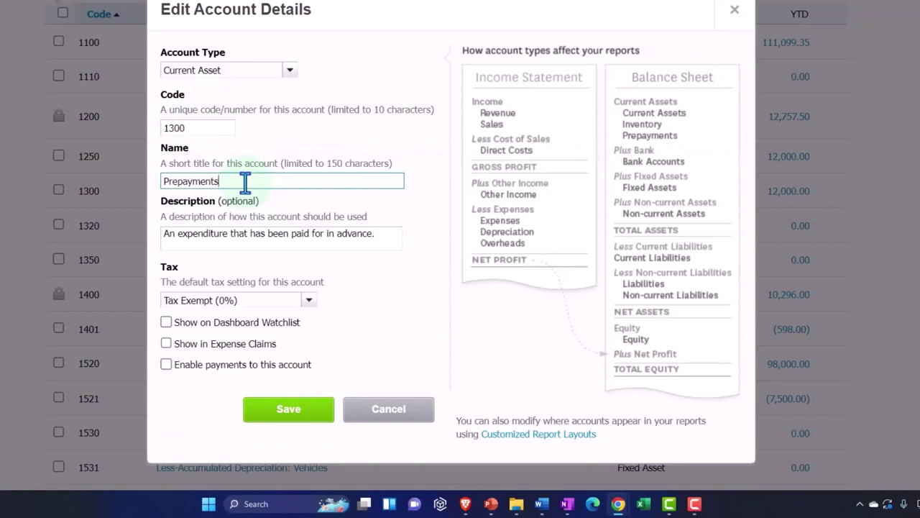
key(BackSpace)
key(BackSpace)
key(BackSpace)
key(BackSpace)
key(BackSpace)
text(aid Insuranc)
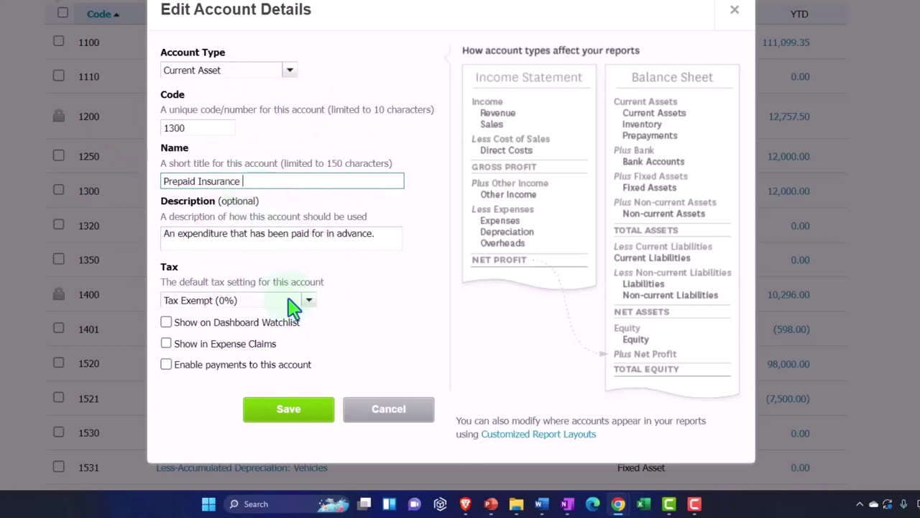
click(308, 421)
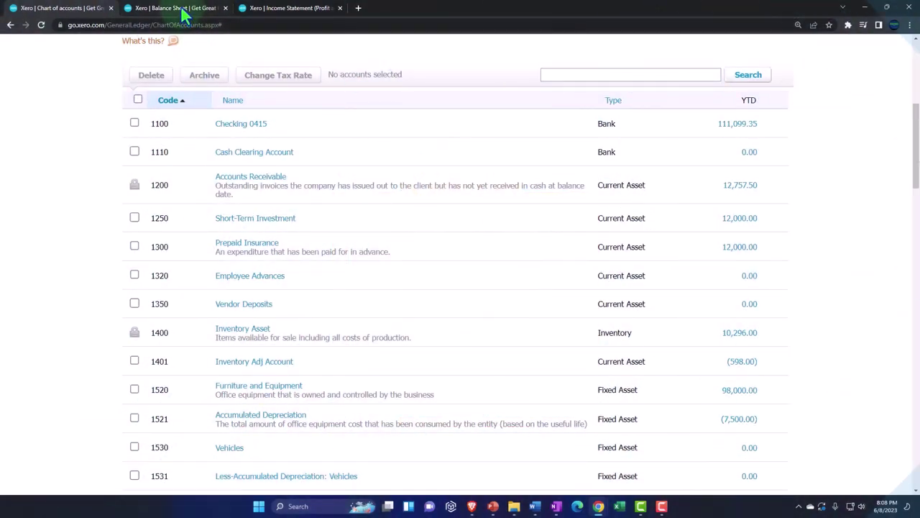
Refresh the balance sheet and check the name of the renamed prepayment account under current assets.
click(176, 8)
scroll(436, 276, up, 5)
click(810, 225)
scroll(646, 302, down, 3)
scroll(645, 302, down, 2)
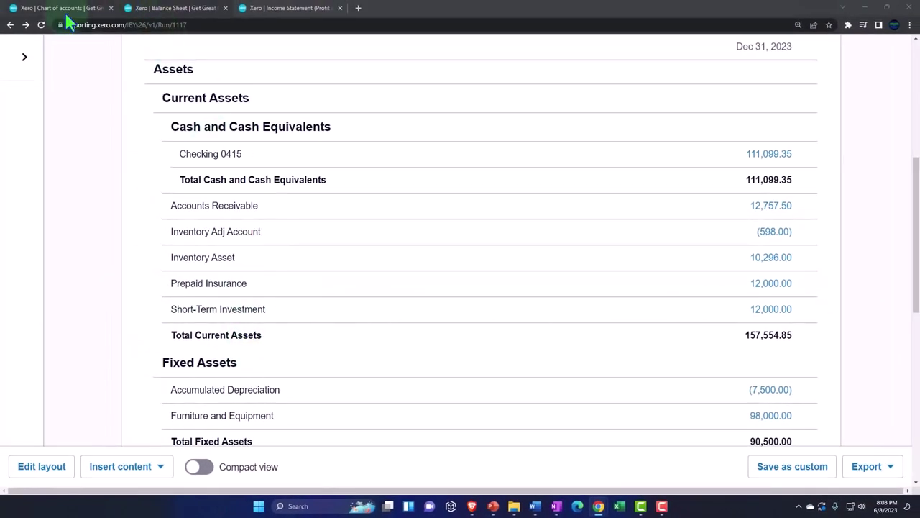
Start a new Spend Money transaction paid from the Checking 0415 account.
click(64, 9)
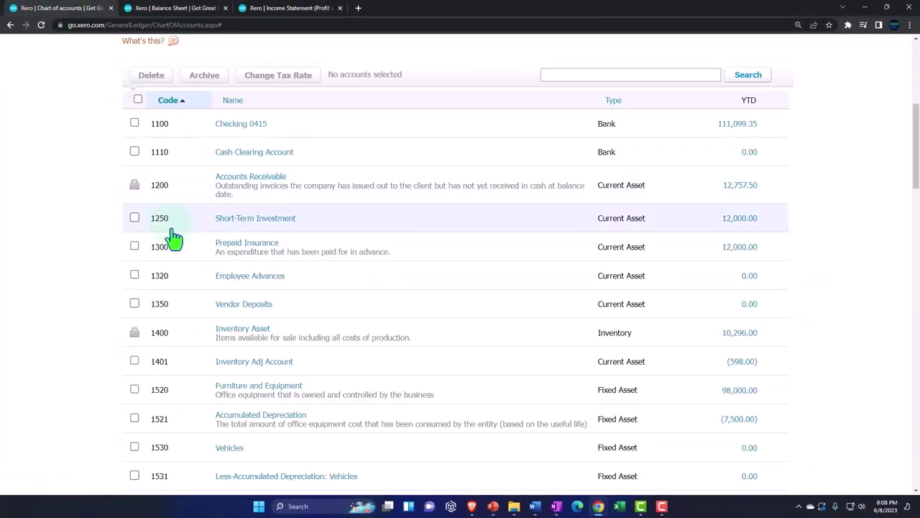
scroll(173, 236, up, 5)
click(701, 94)
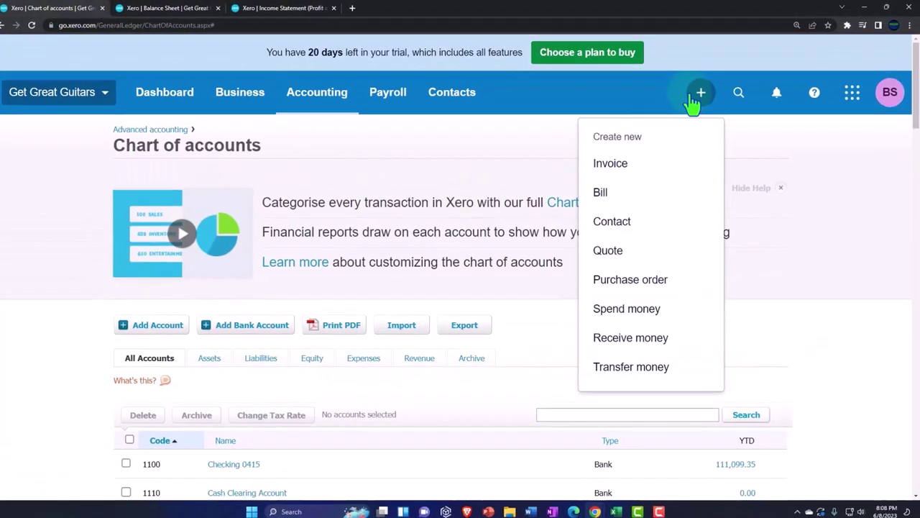
click(612, 374)
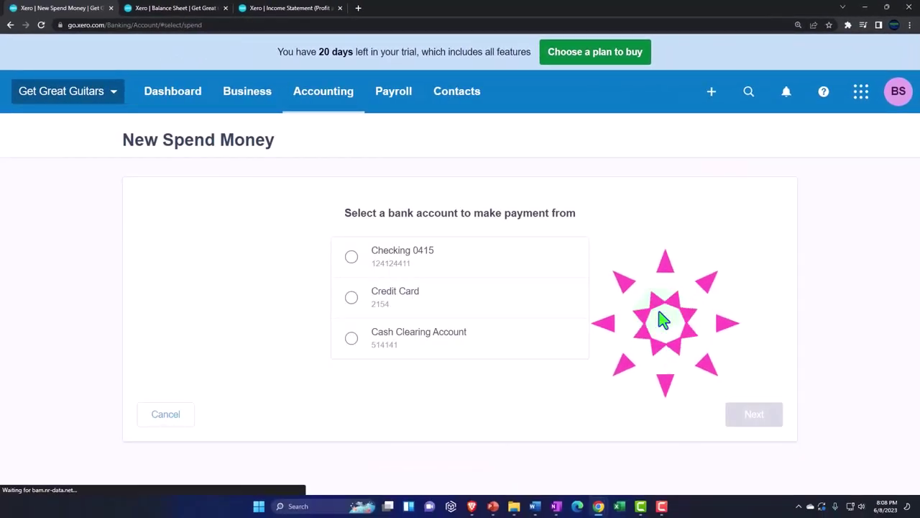
click(352, 259)
click(750, 415)
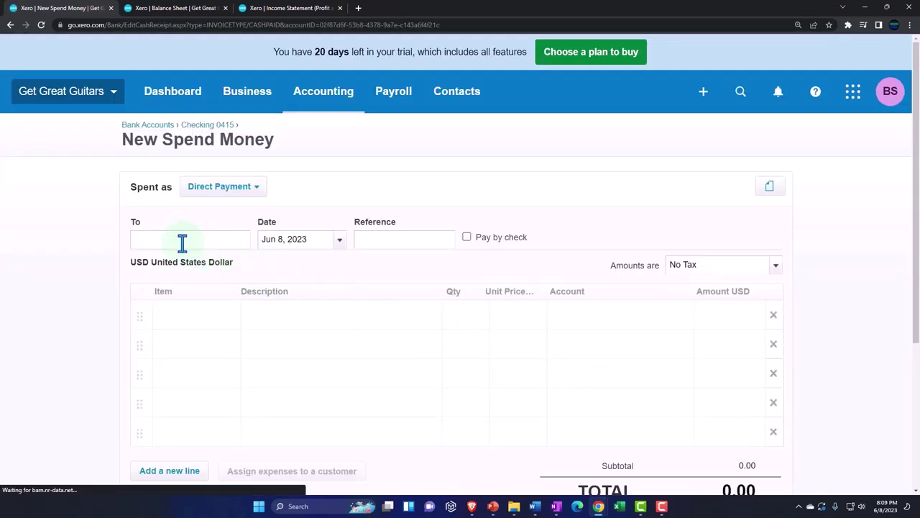
Enter Edison as the payee, adding it as a new contact.
click(183, 243)
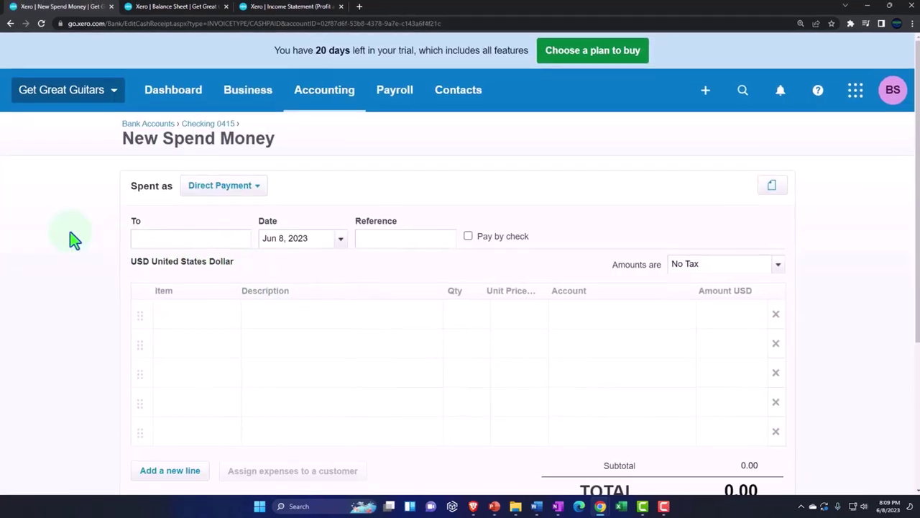
text(Edison)
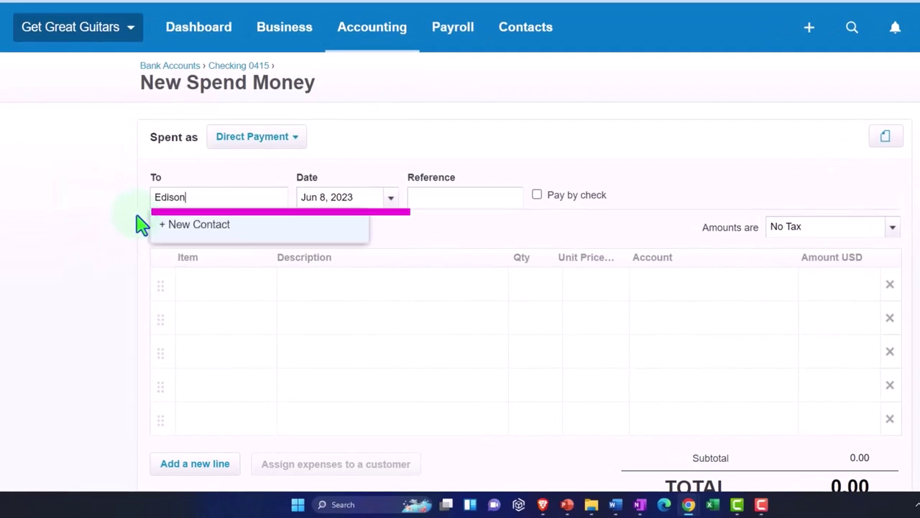
click(206, 242)
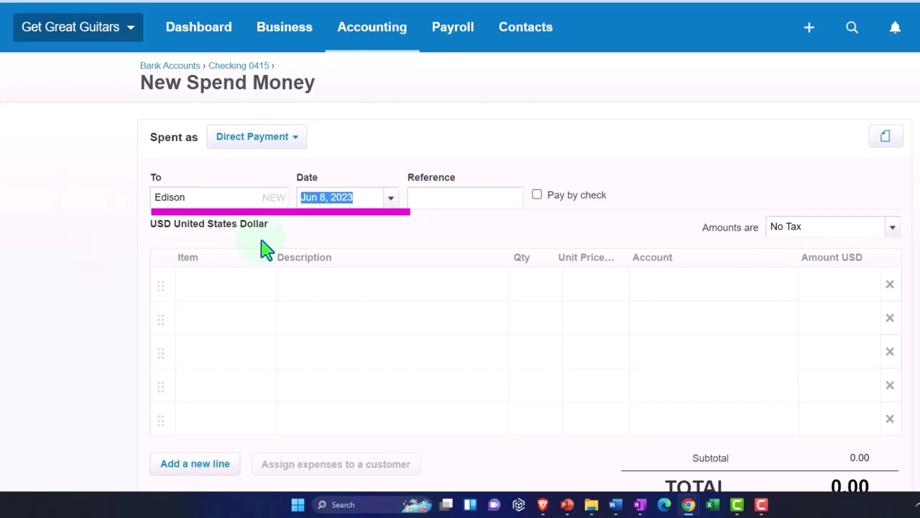
Date the Edison payment Jan 26, 2023 and mark it to be paid by check.
click(391, 199)
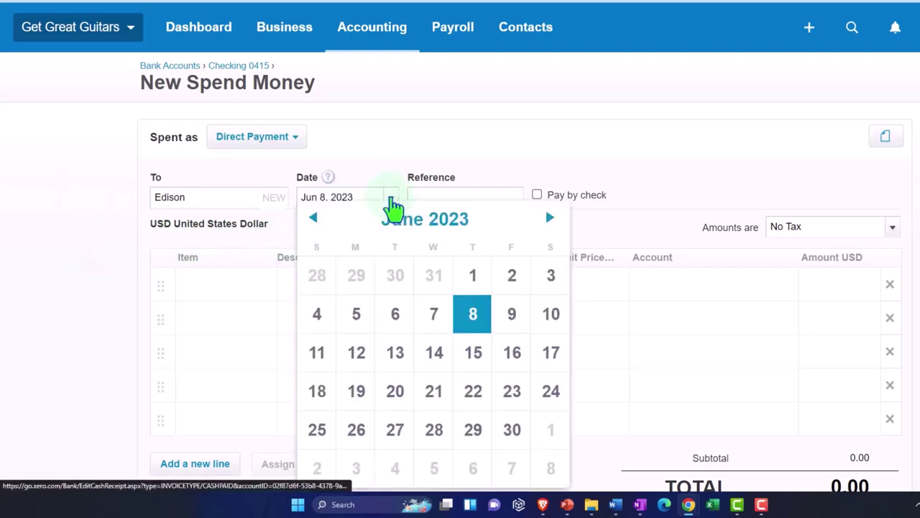
click(314, 218)
click(314, 217)
click(314, 218)
click(314, 218)
click(314, 218)
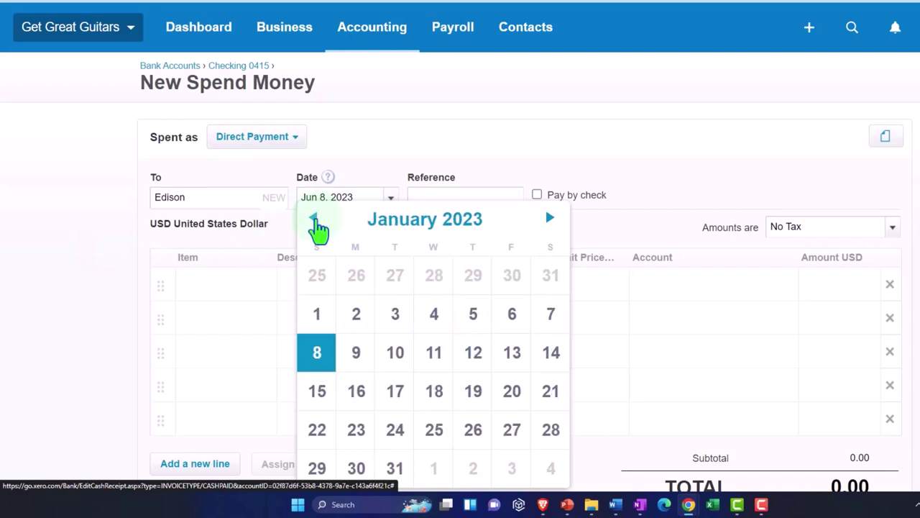
click(474, 431)
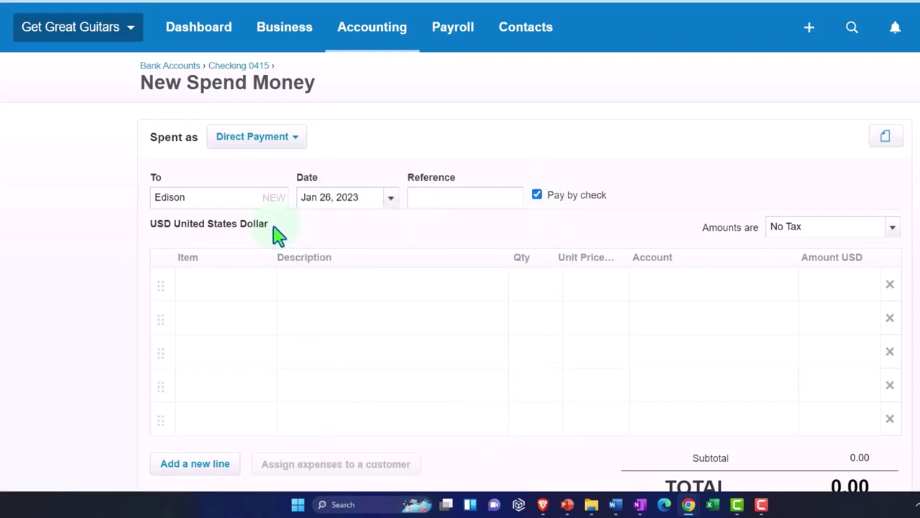
key(Tab)
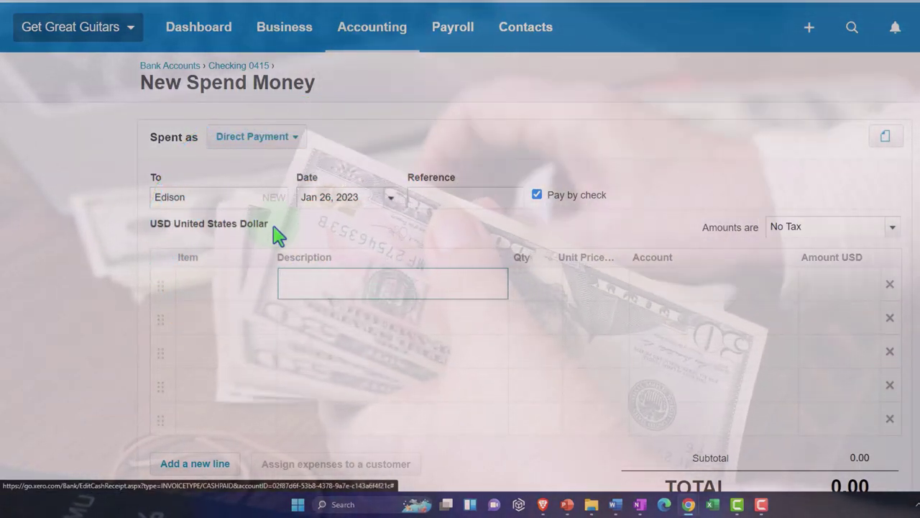
Fill in the first line with the description Electric, quantity 1 and unit price 620.00.
text(Electr)
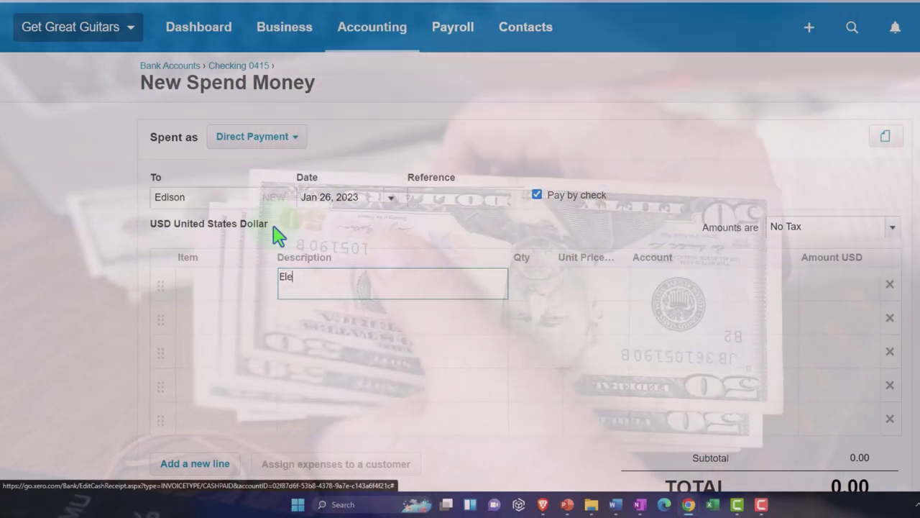
text(ic)
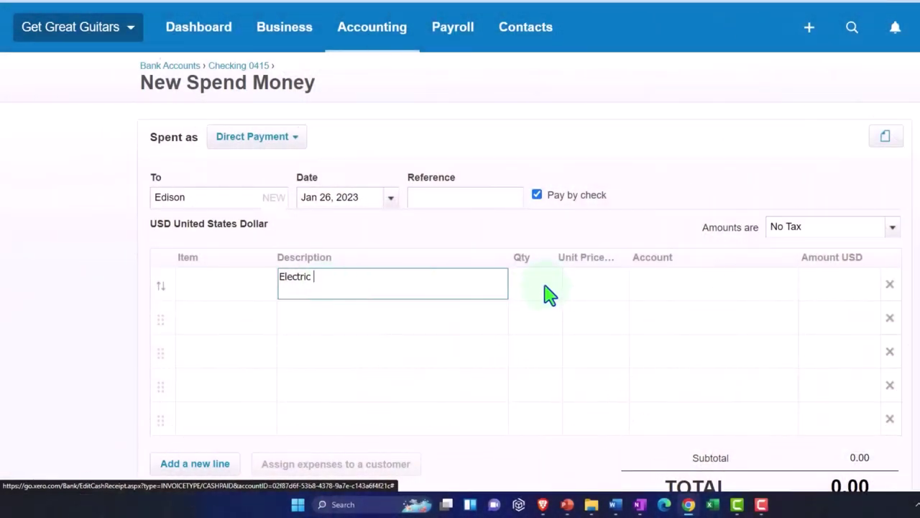
click(546, 292)
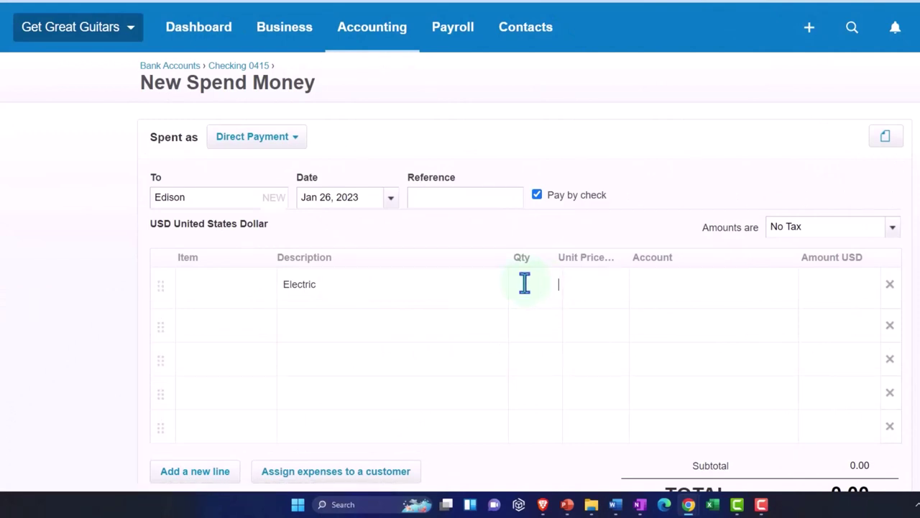
text(1)
click(525, 283)
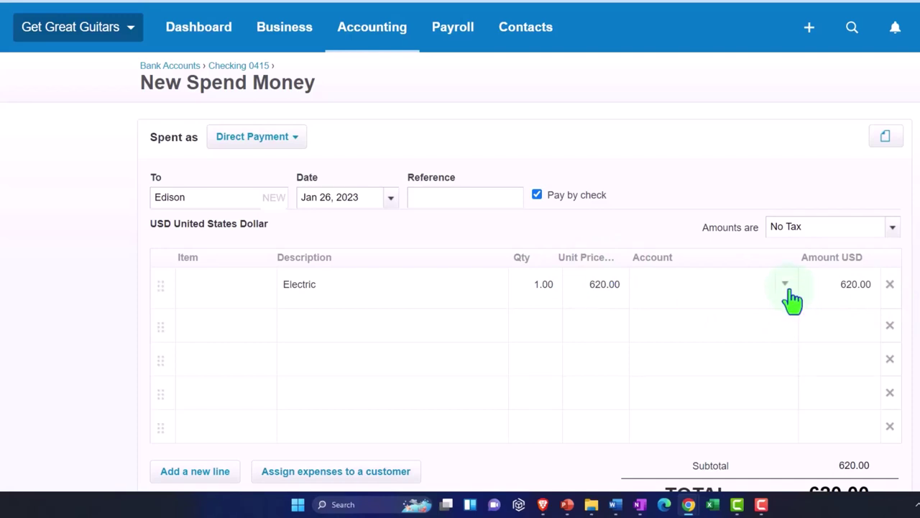
Look through the expense accounts available for the Electric line for a suitable utilities account.
click(788, 289)
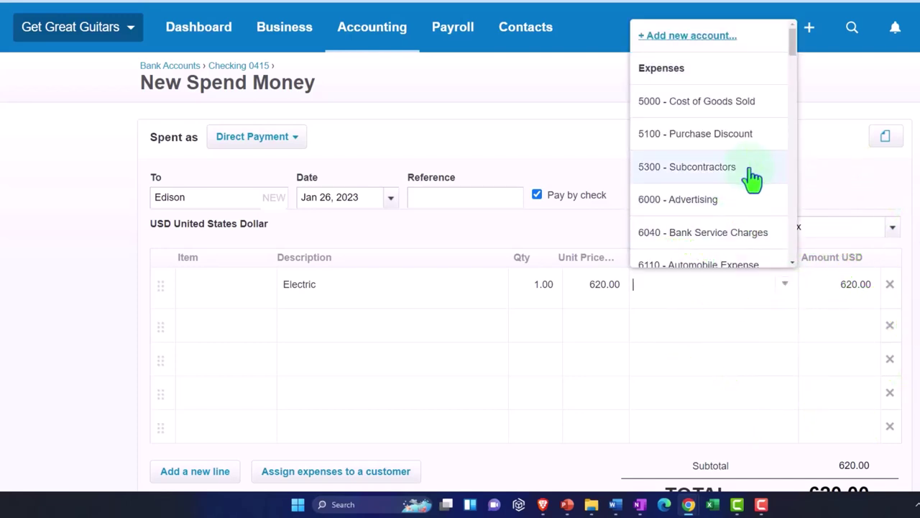
scroll(752, 180, down, 5)
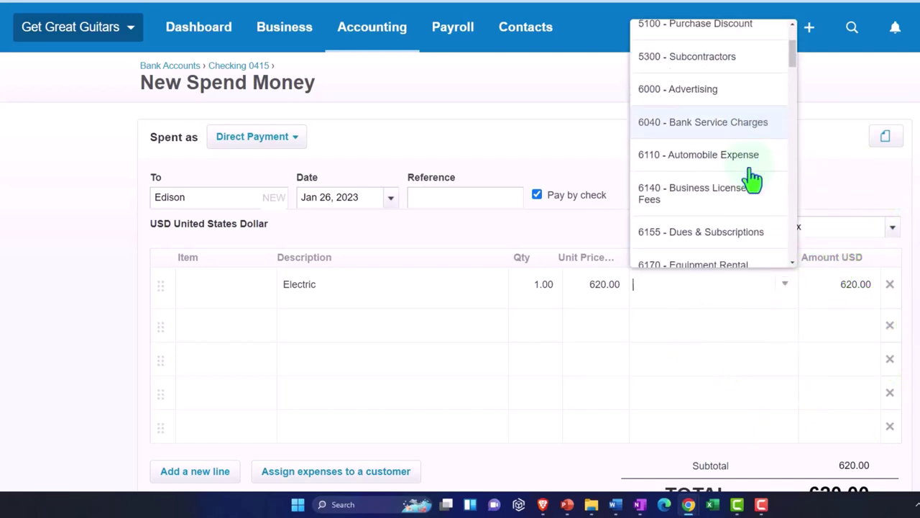
scroll(752, 180, down, 8)
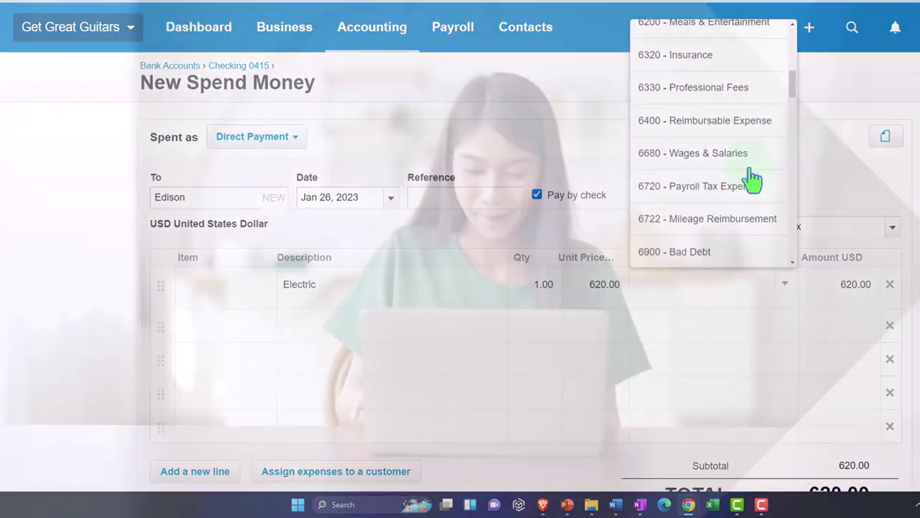
scroll(751, 179, down, 5)
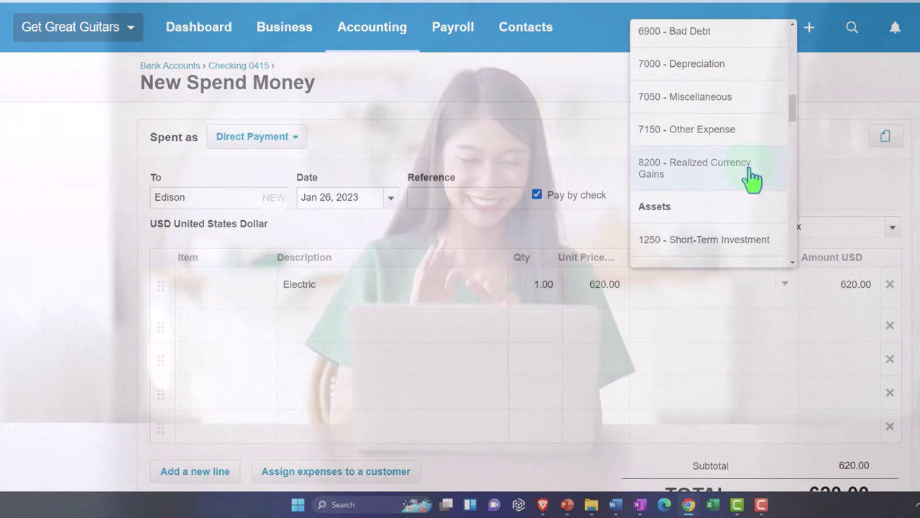
scroll(752, 180, down, 3)
scroll(752, 180, down, 5)
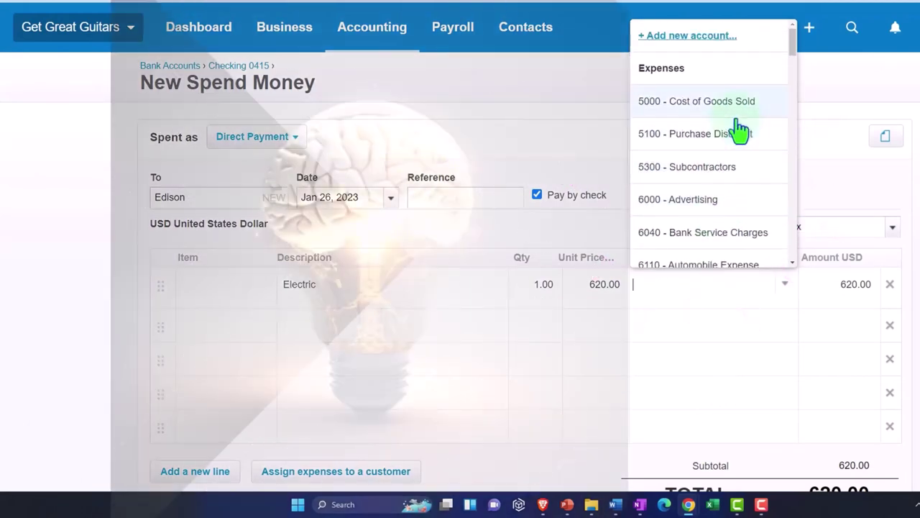
scroll(742, 146, down, 1)
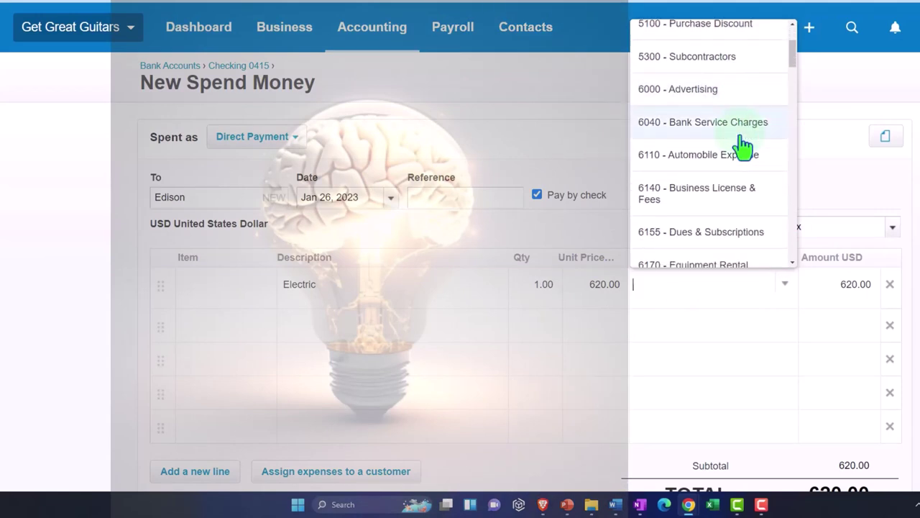
scroll(743, 146, down, 3)
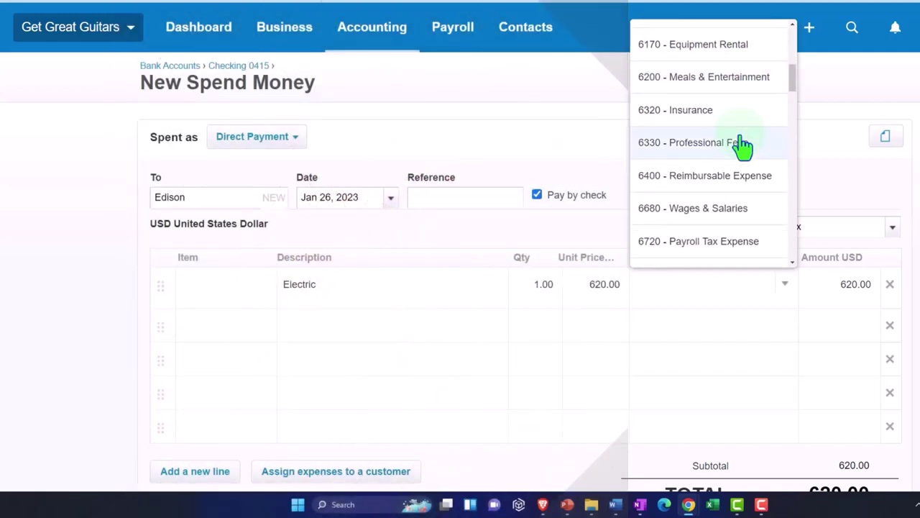
scroll(742, 146, down, 4)
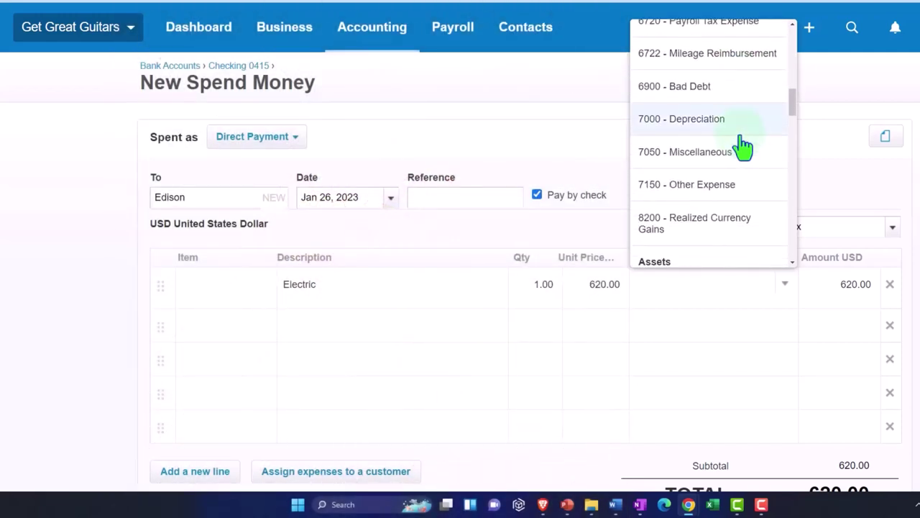
scroll(743, 146, down, 1)
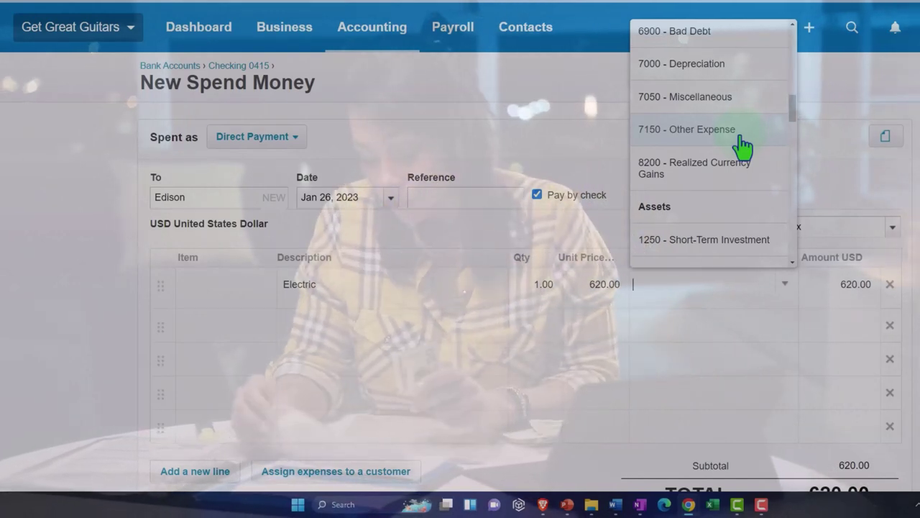
click(740, 140)
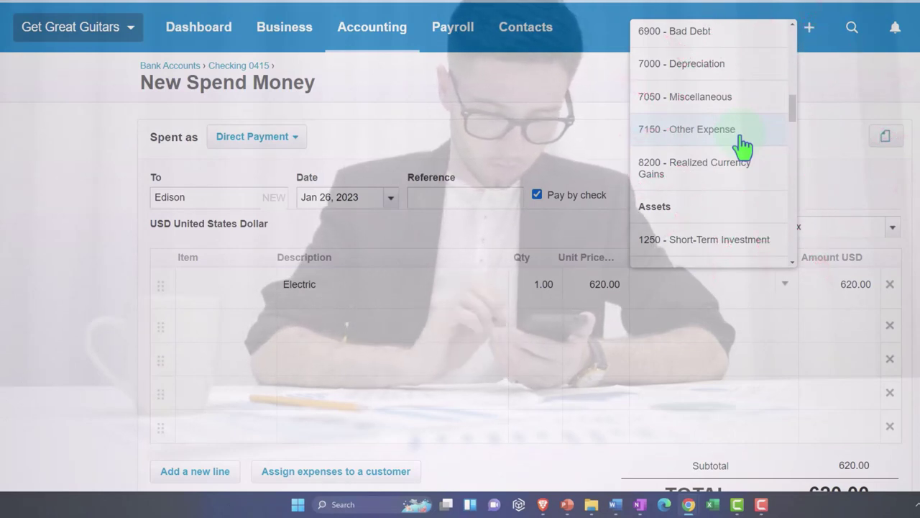
scroll(743, 146, up, 3)
scroll(742, 146, up, 2)
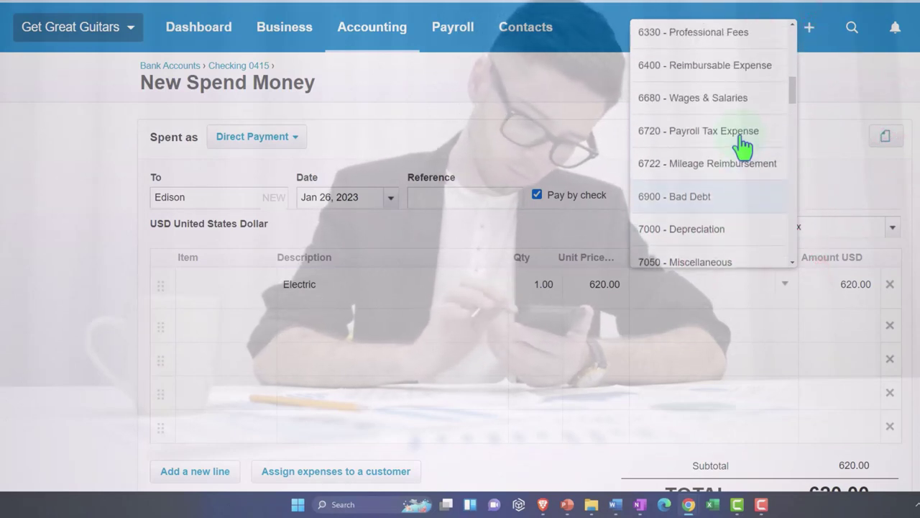
scroll(743, 146, down, 3)
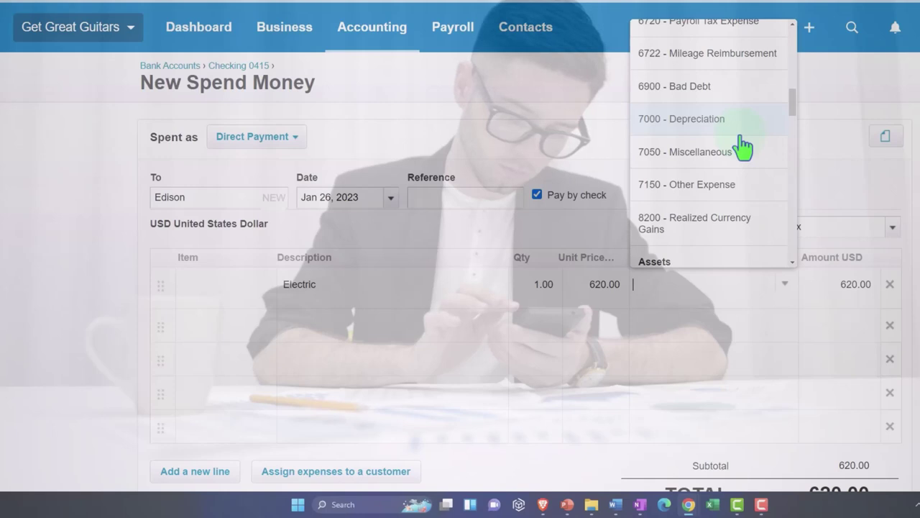
scroll(743, 146, up, 2)
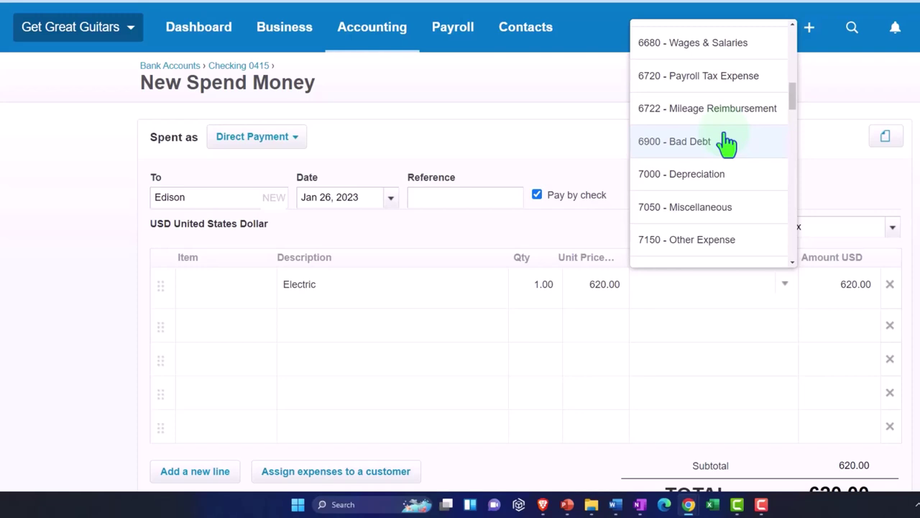
scroll(727, 144, up, 8)
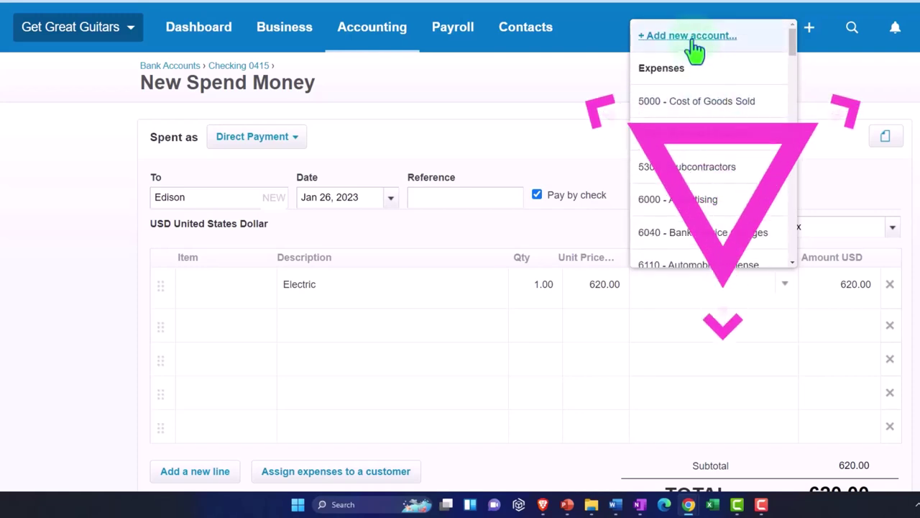
Start adding a new account from the Electric line, with code 6730 and account type Expense.
click(690, 38)
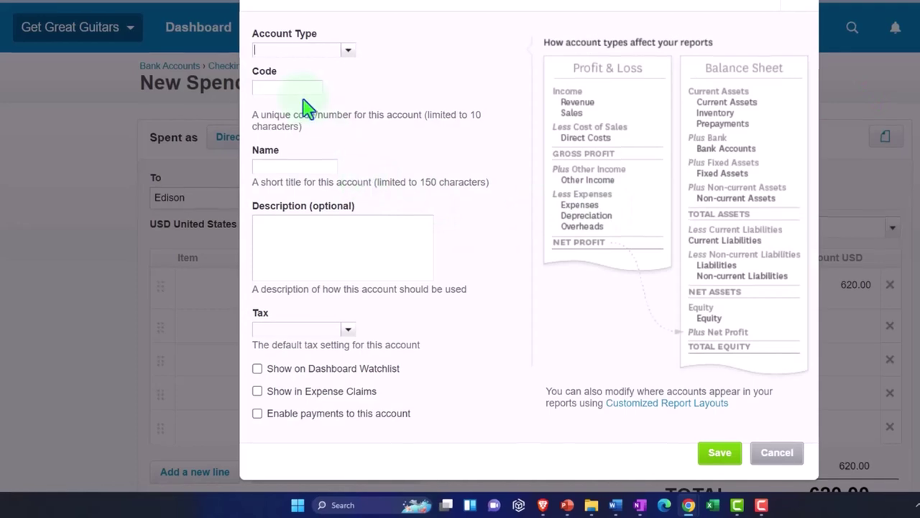
click(296, 87)
text(67)
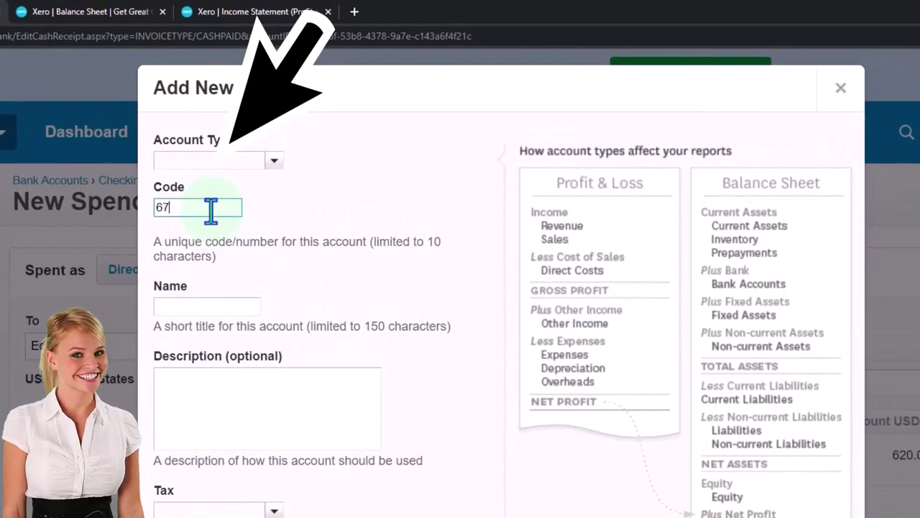
text(30)
click(281, 165)
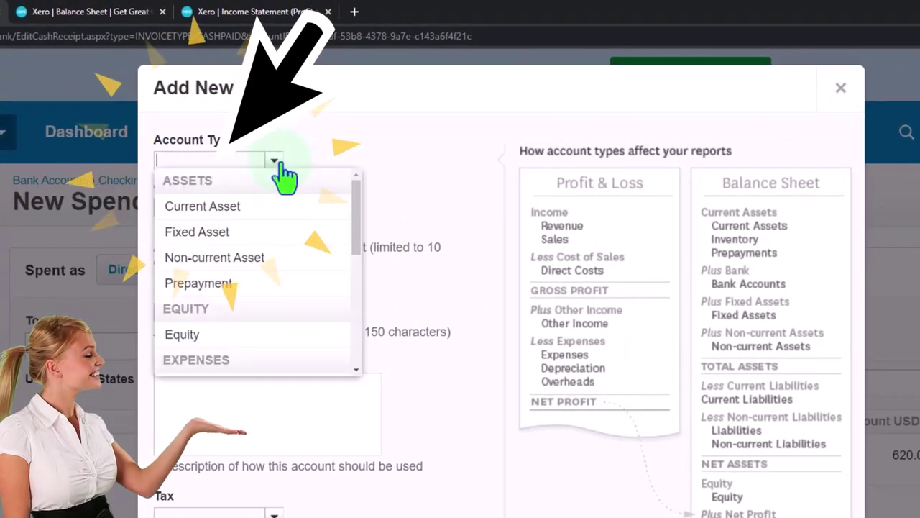
scroll(274, 250, down, 1)
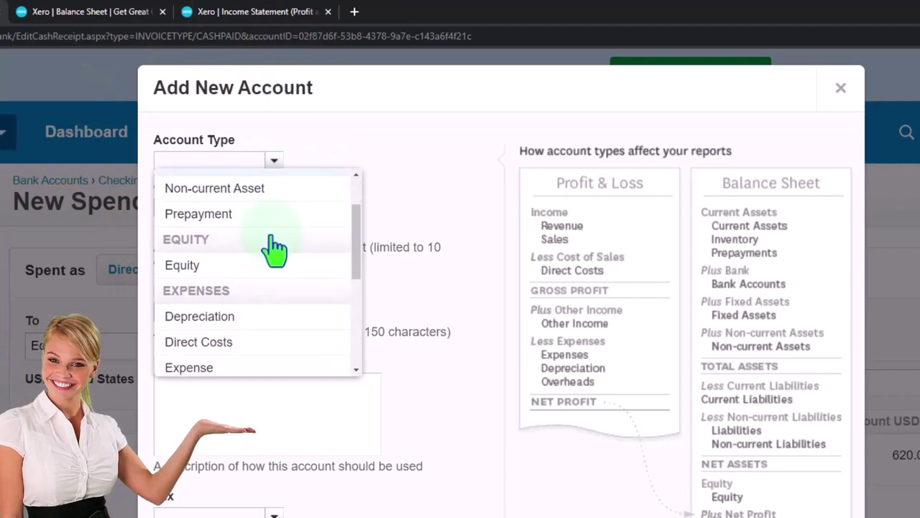
scroll(274, 249, down, 2)
click(223, 238)
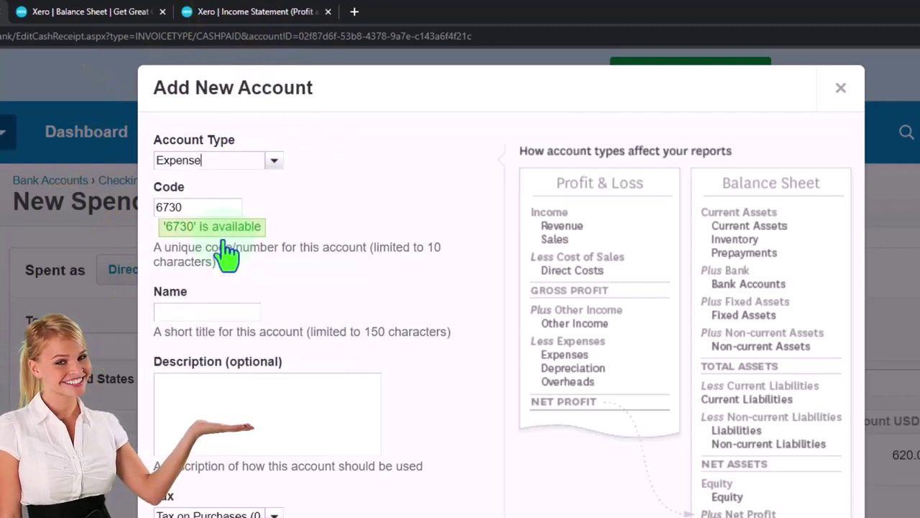
Name the new account Utilities and save it so the Electric line is assigned to it.
click(195, 314)
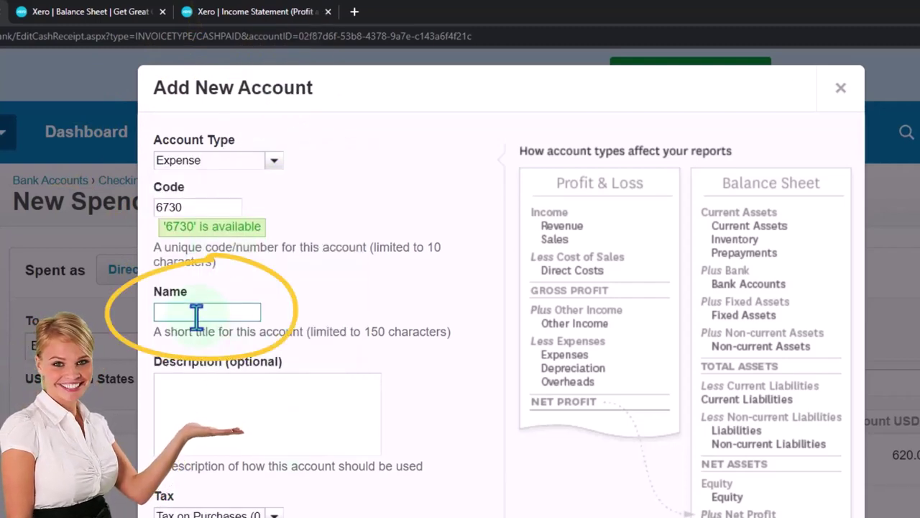
text(Utilitie)
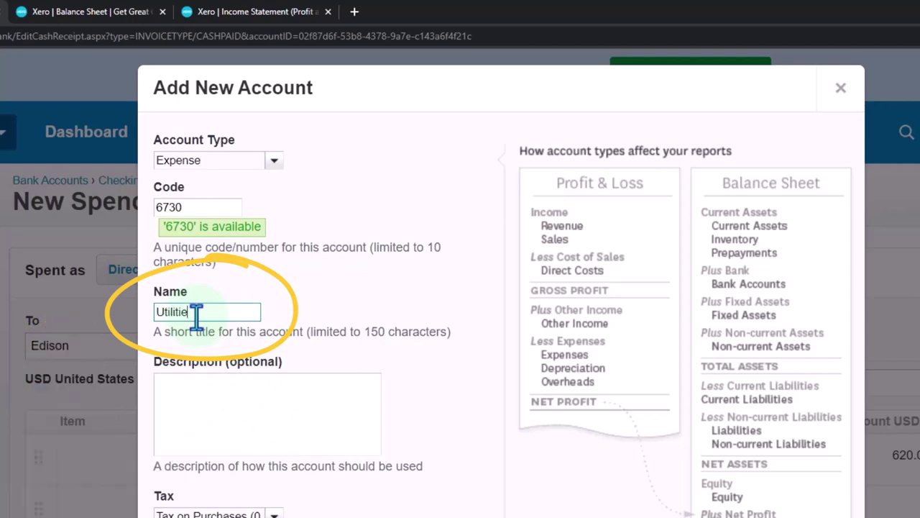
text(s)
key(Tab)
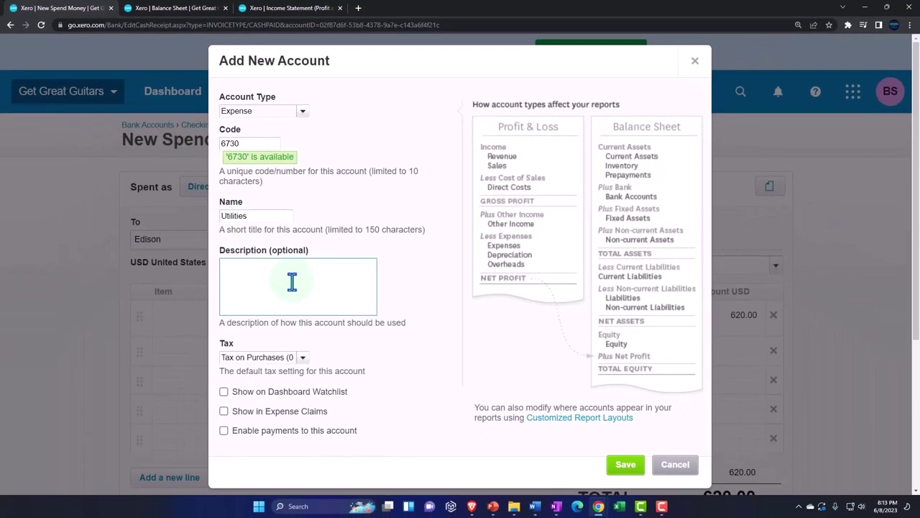
click(626, 417)
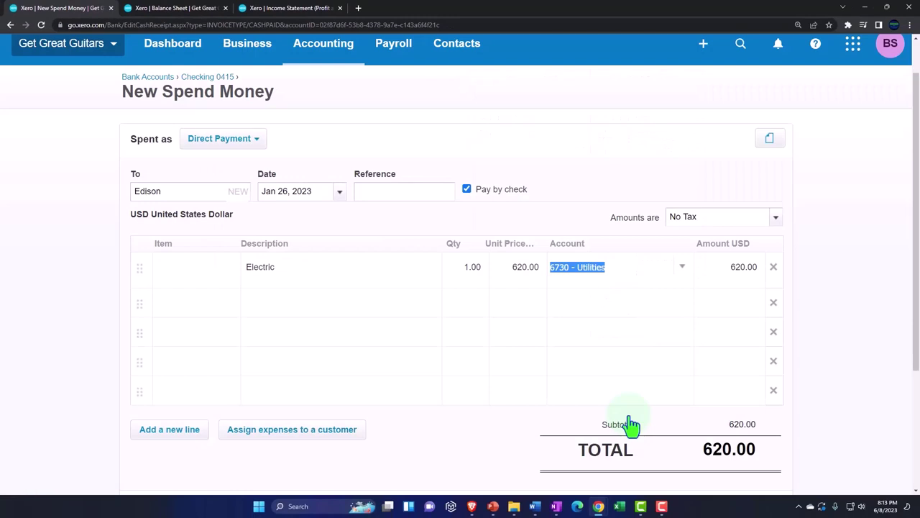
Save the Edison payment and its check without printing.
scroll(623, 409, down, 2)
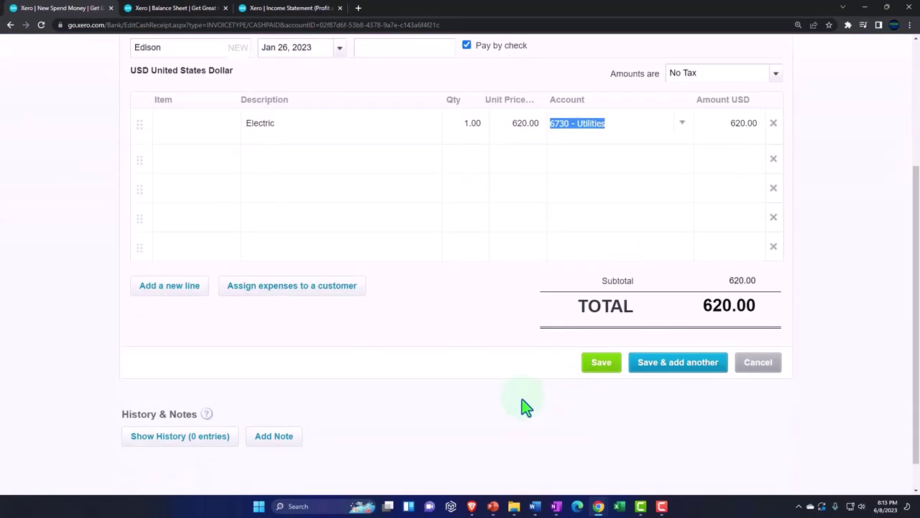
click(599, 373)
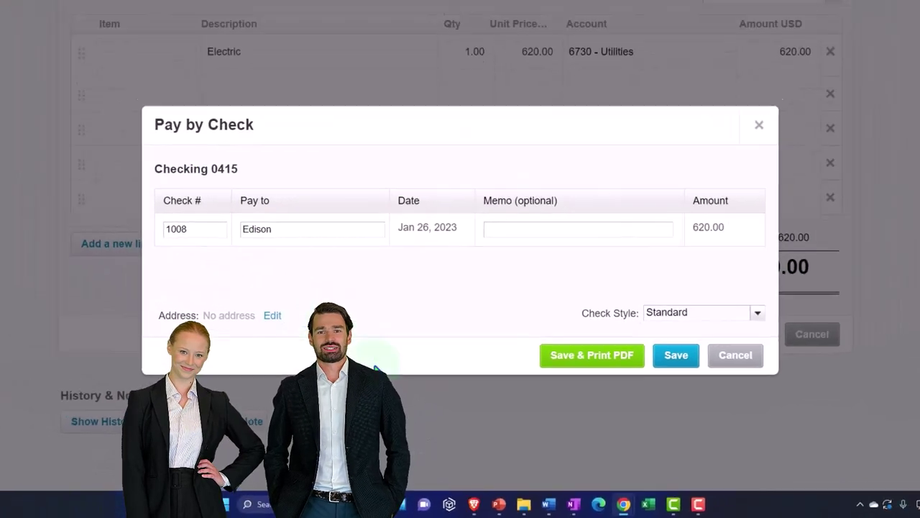
click(675, 354)
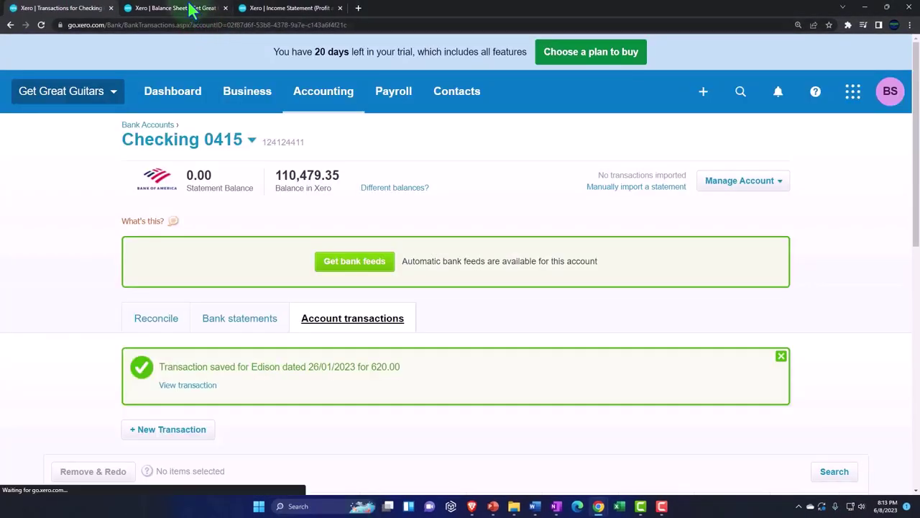
Switch to the balance sheet report and update it with the latest transactions.
click(189, 8)
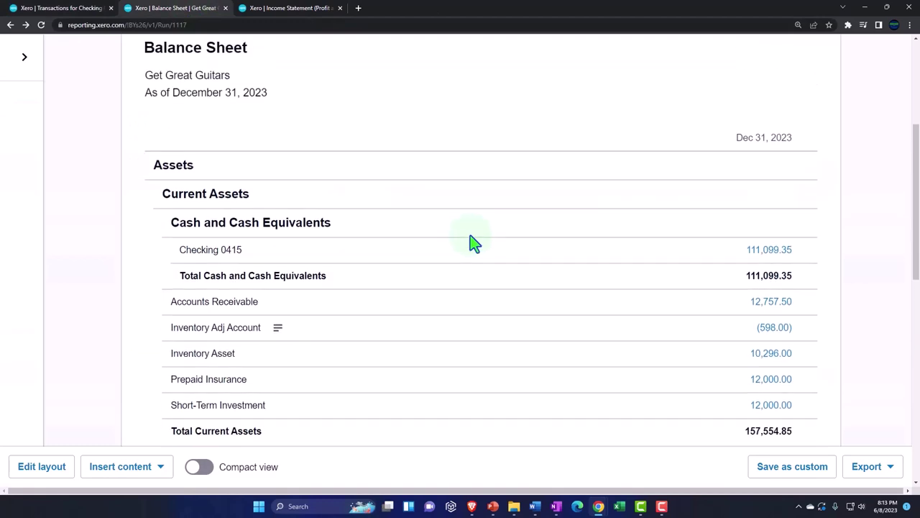
scroll(696, 217, up, 4)
click(805, 215)
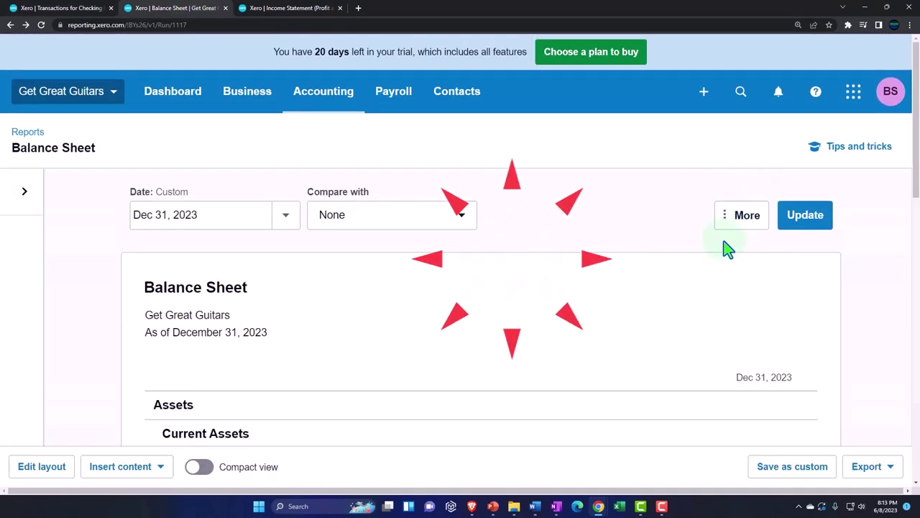
Open the Checking 0415 transactions behind the balance sheet, examine the January 2023 payments, and return to the balance sheet.
scroll(682, 259, down, 3)
click(773, 297)
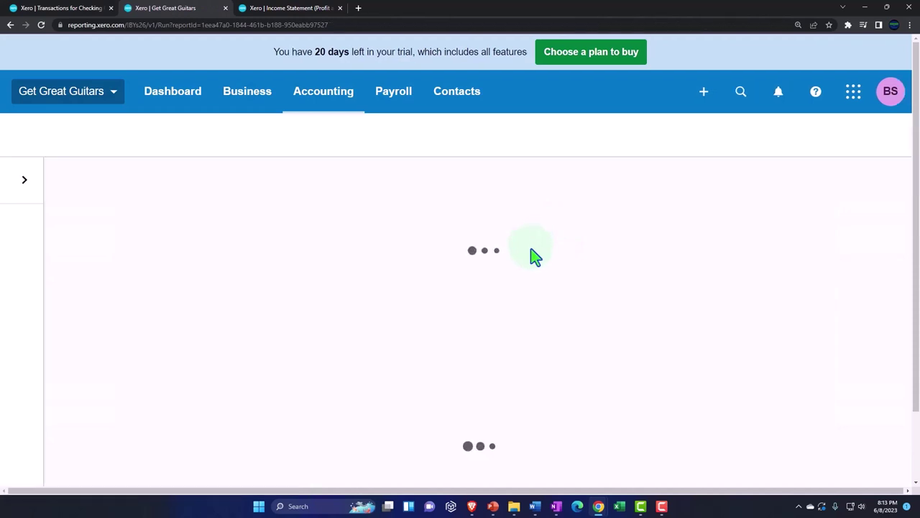
scroll(532, 259, down, 8)
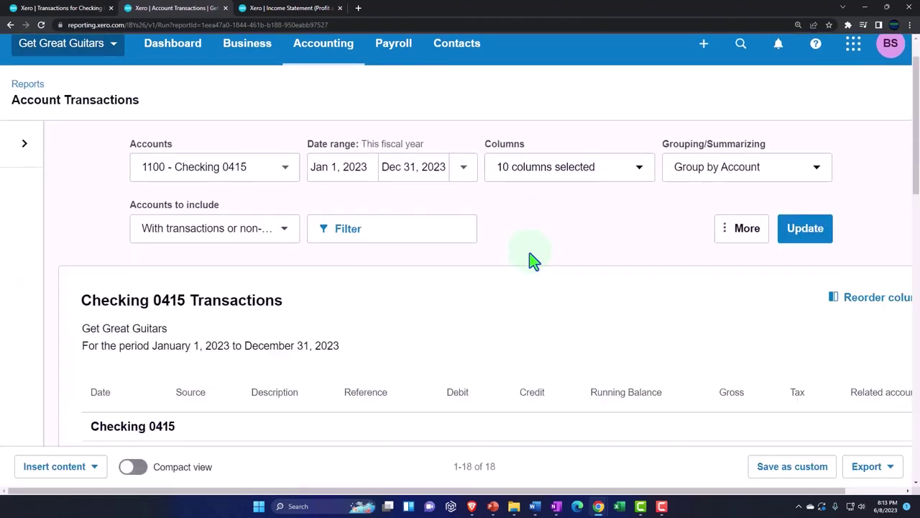
scroll(532, 259, down, 6)
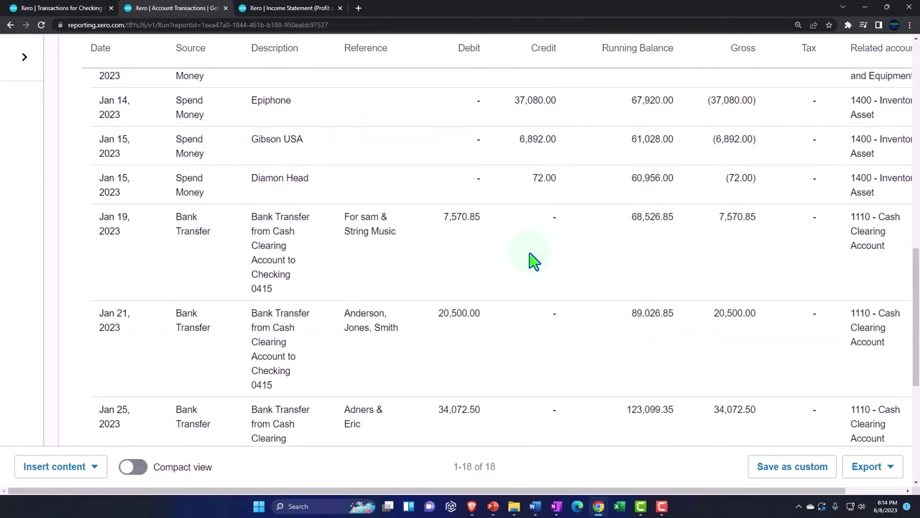
click(643, 276)
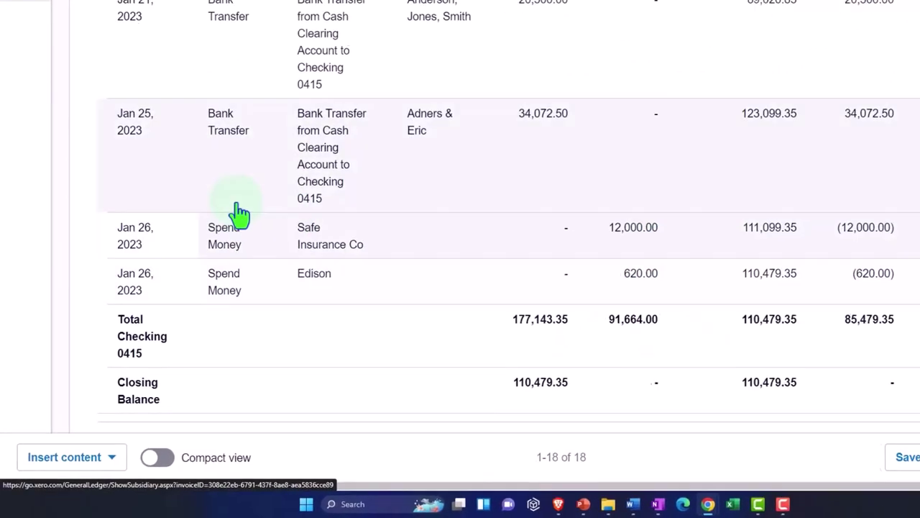
scroll(239, 213, up, 10)
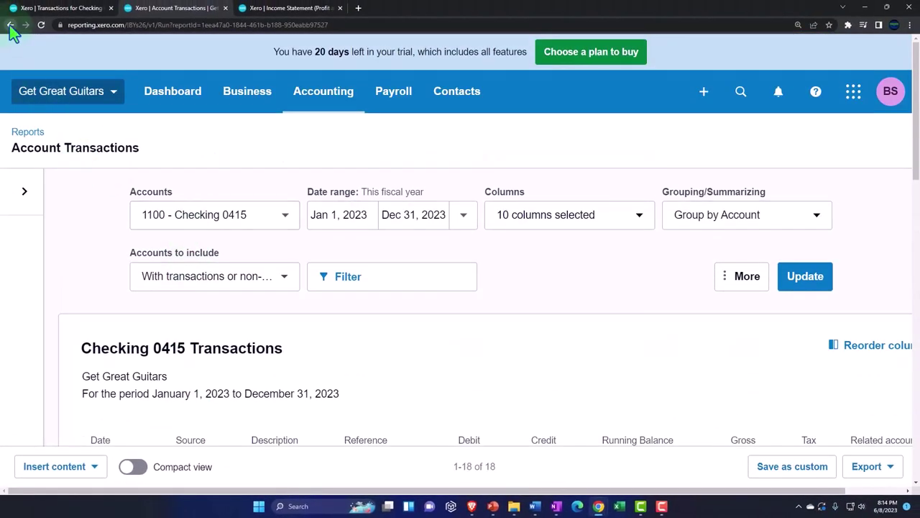
click(10, 25)
Switch to the income statement report and update it with the latest transactions.
click(274, 8)
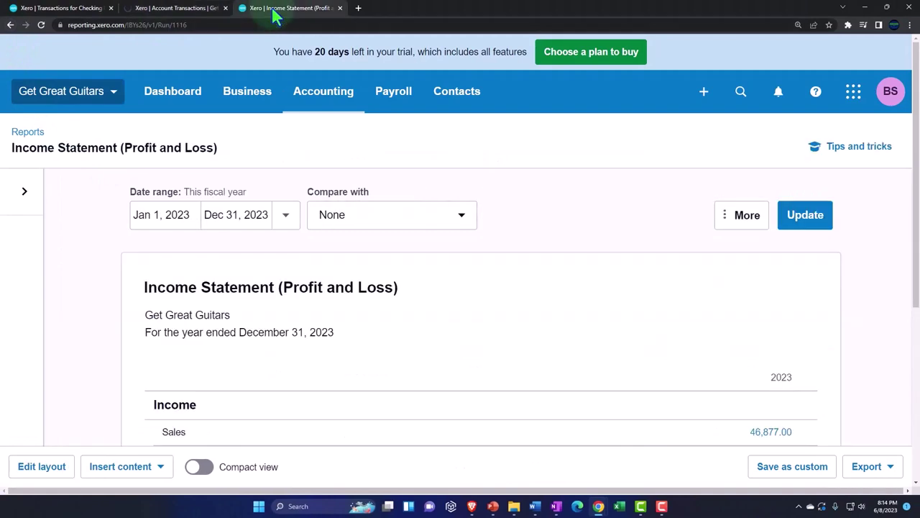
click(798, 219)
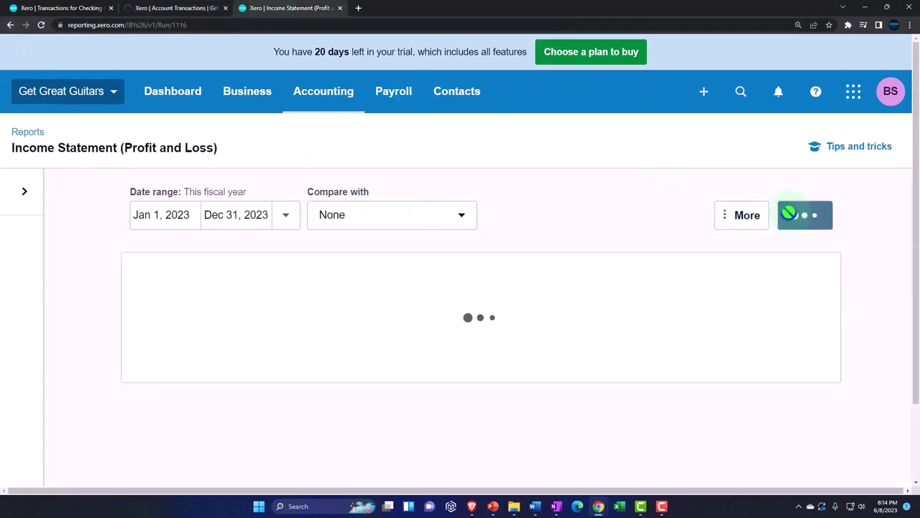
scroll(675, 257, down, 5)
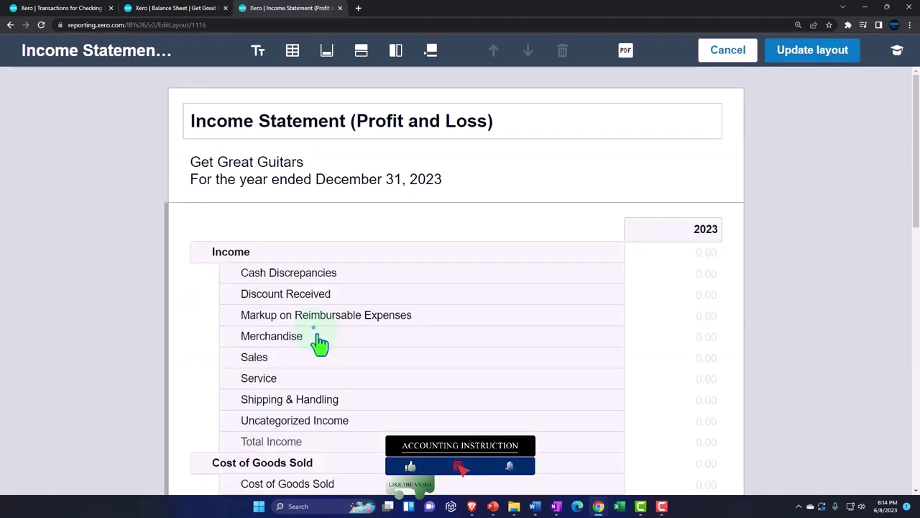
Look through the account rows in the income statement's layout editor and return to the report.
scroll(318, 345, down, 3)
scroll(318, 346, down, 1)
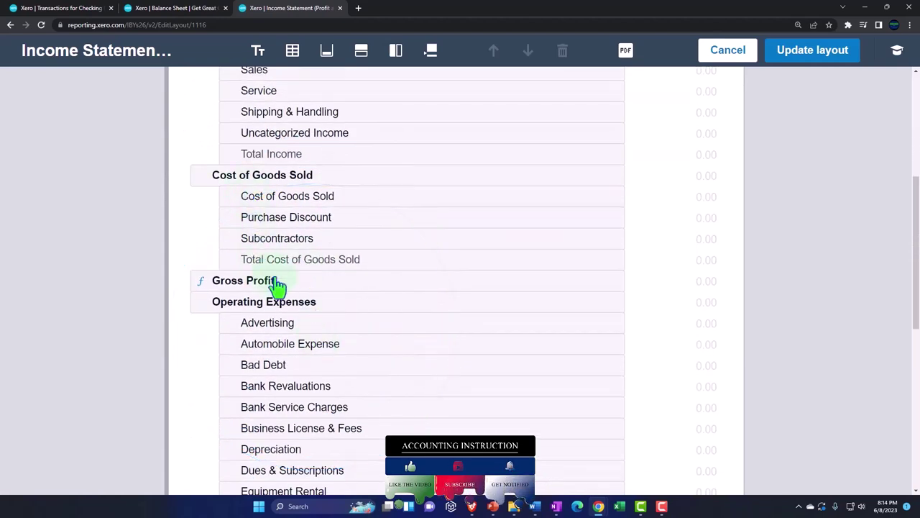
click(10, 25)
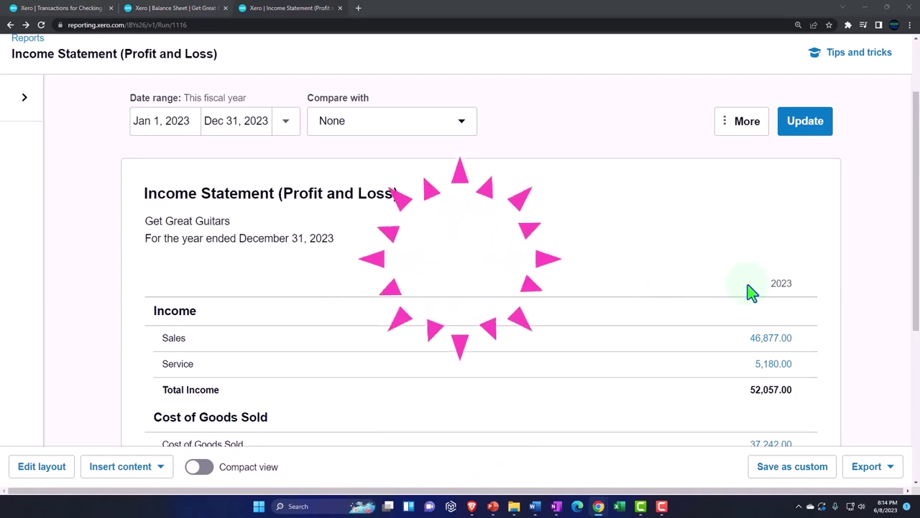
Start a new Spend Money transaction paid from the Checking 0415 account.
click(63, 9)
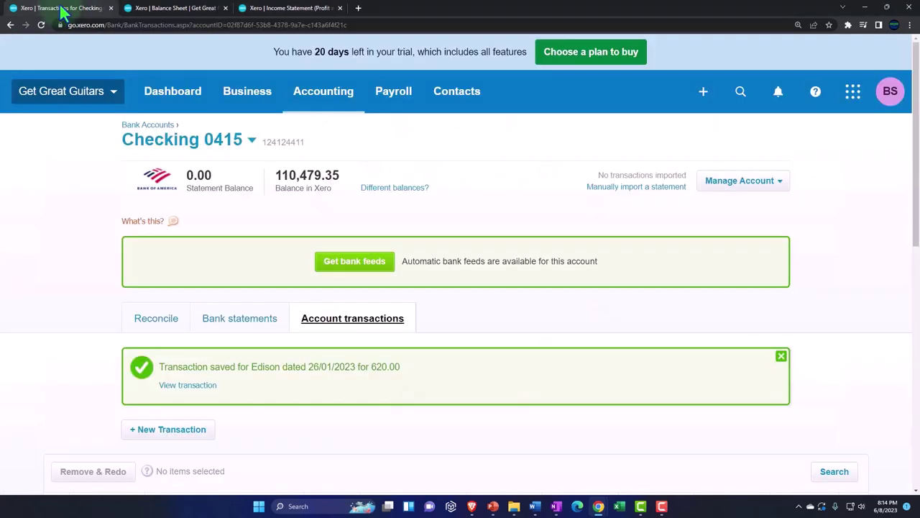
click(703, 92)
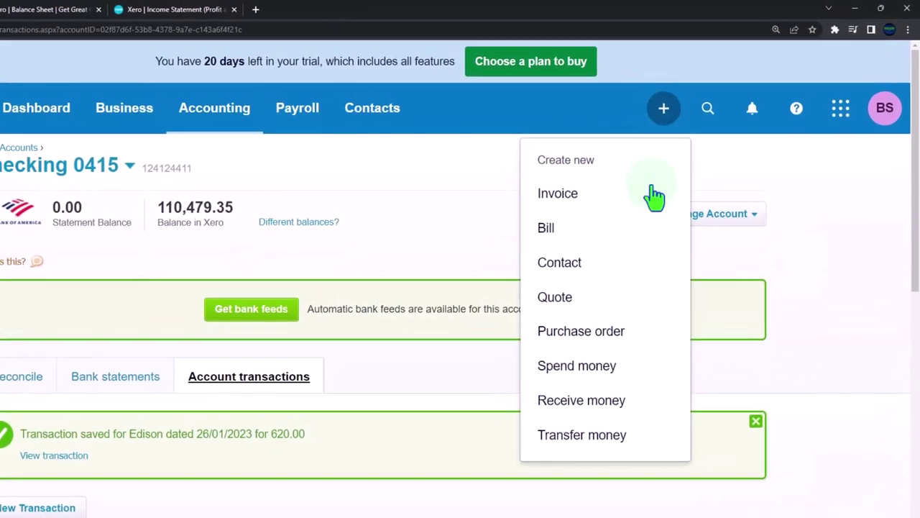
click(594, 373)
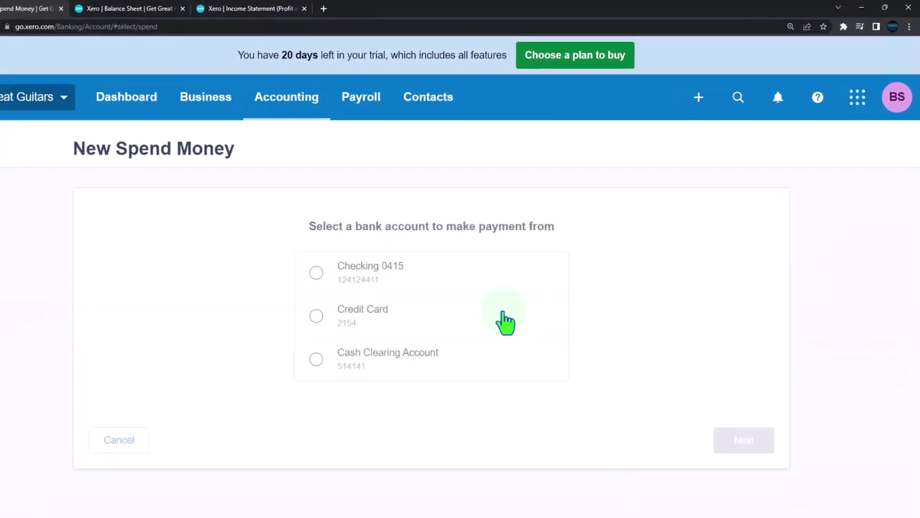
click(316, 272)
click(753, 417)
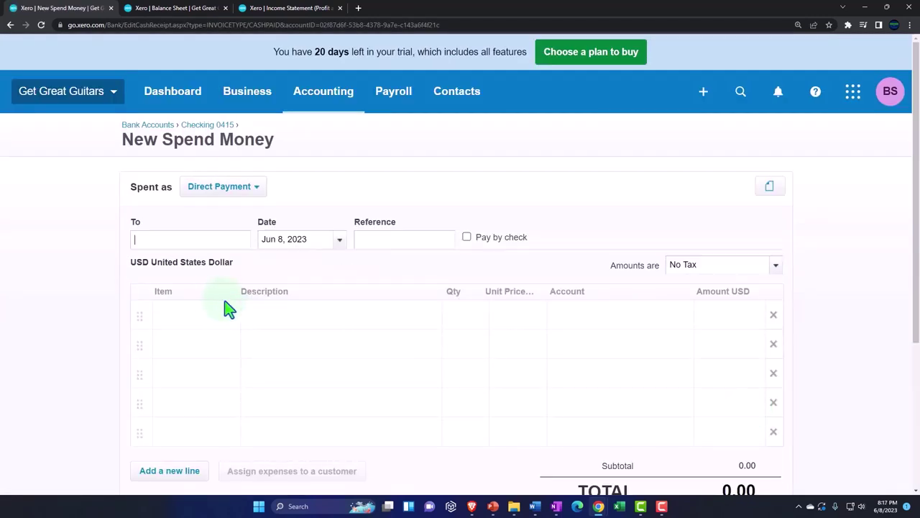
Enter Verizon as the payee and add it as a new contact.
click(164, 241)
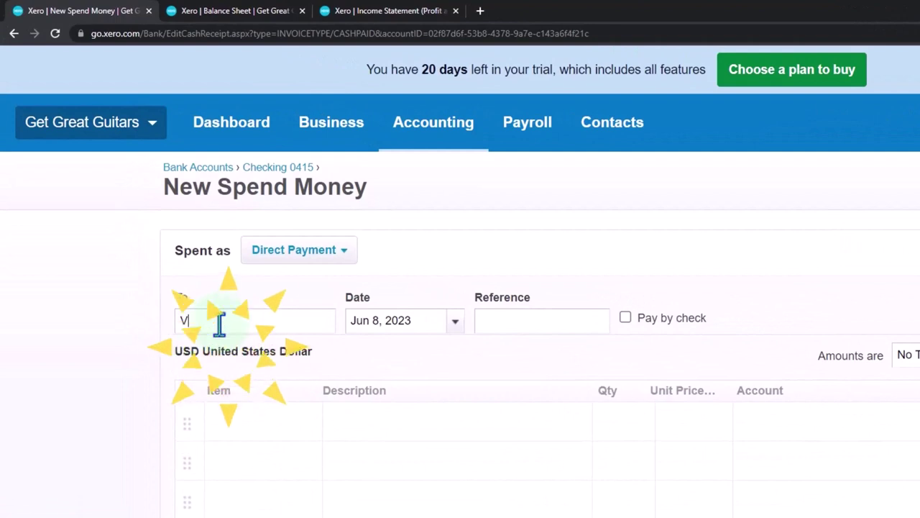
text(Vero)
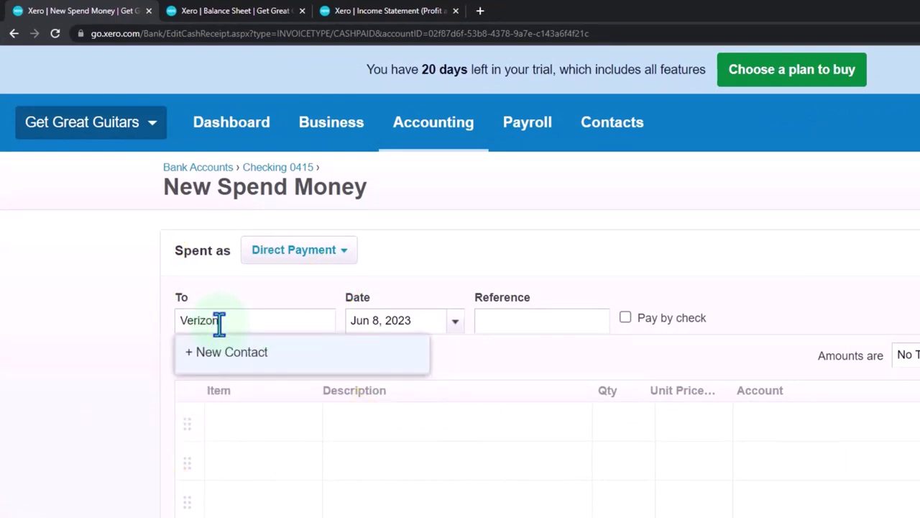
click(225, 360)
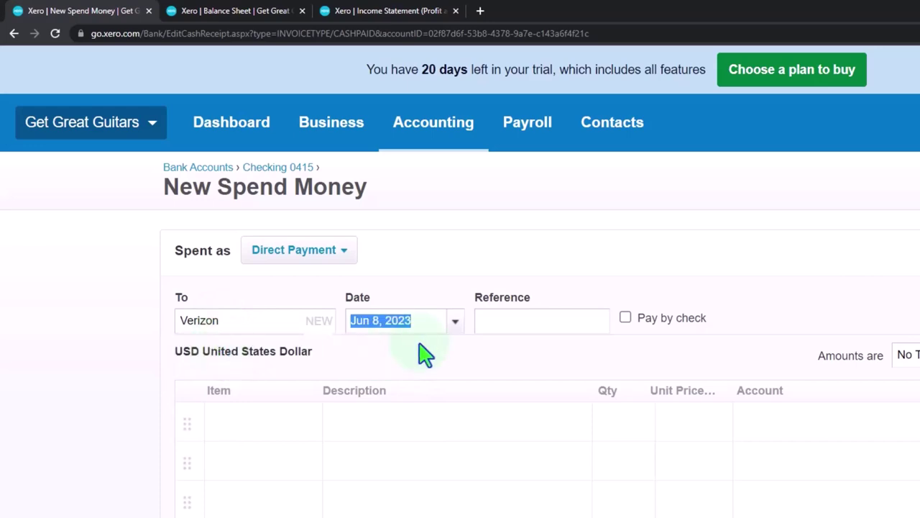
Set the Verizon payment's date to Jan 26, 2023.
click(453, 321)
click(363, 345)
click(364, 345)
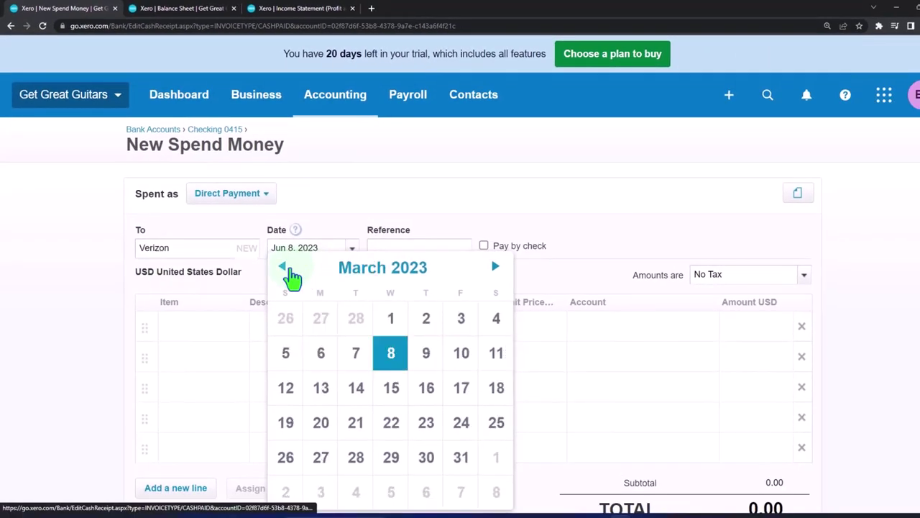
click(289, 269)
click(288, 269)
click(288, 269)
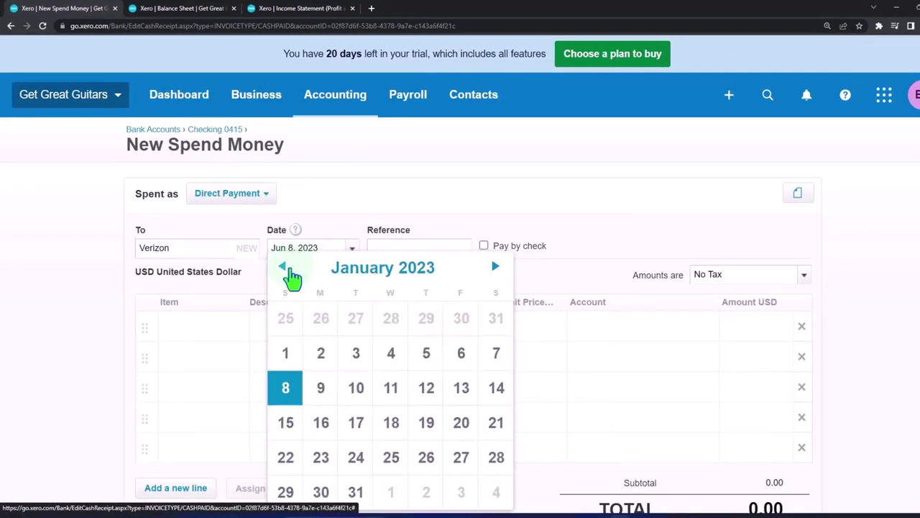
click(419, 451)
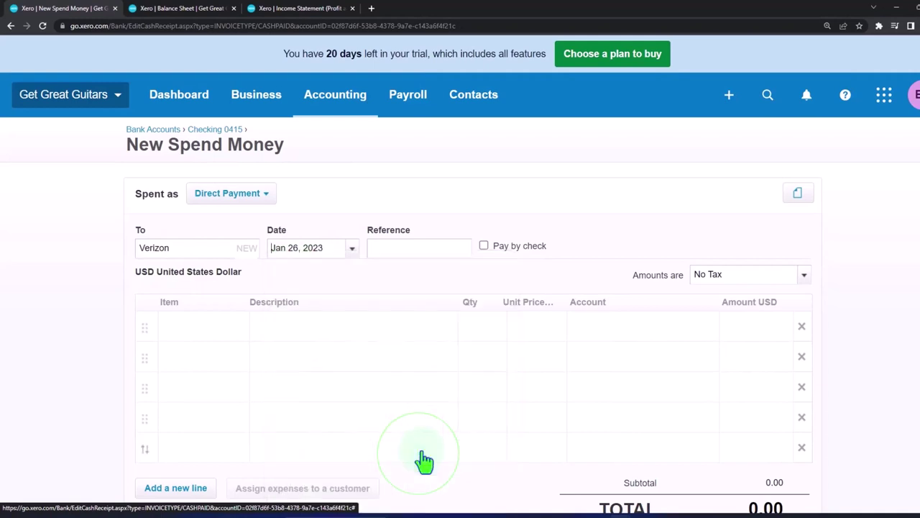
Mark the Verizon payment as paid by check and give its first line a unit price of 410.
scroll(113, 271, down, 1)
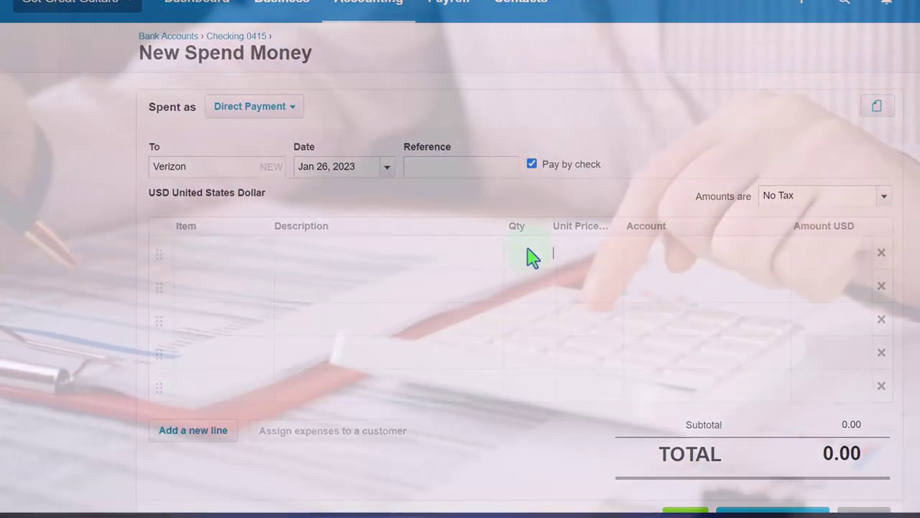
click(532, 257)
key(Tab)
text(410)
key(Tab)
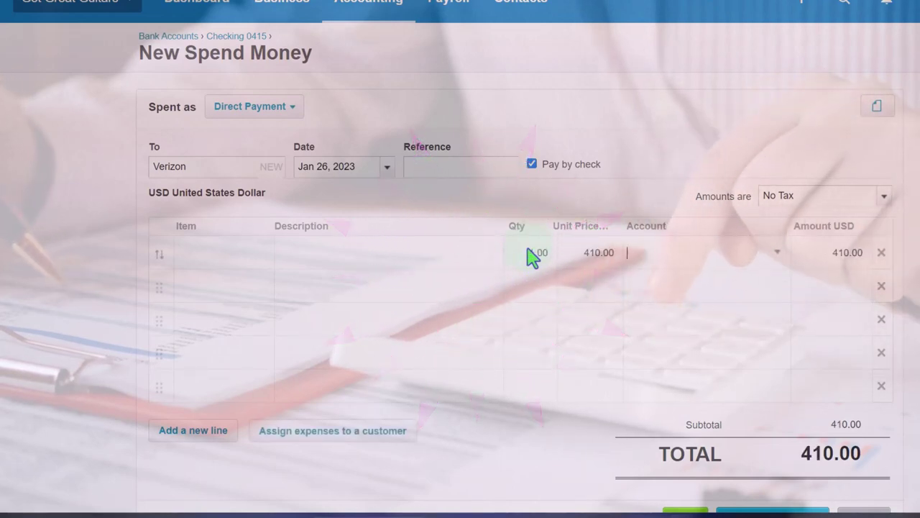
Look through the existing expense accounts for one that suits the Verizon line.
click(779, 253)
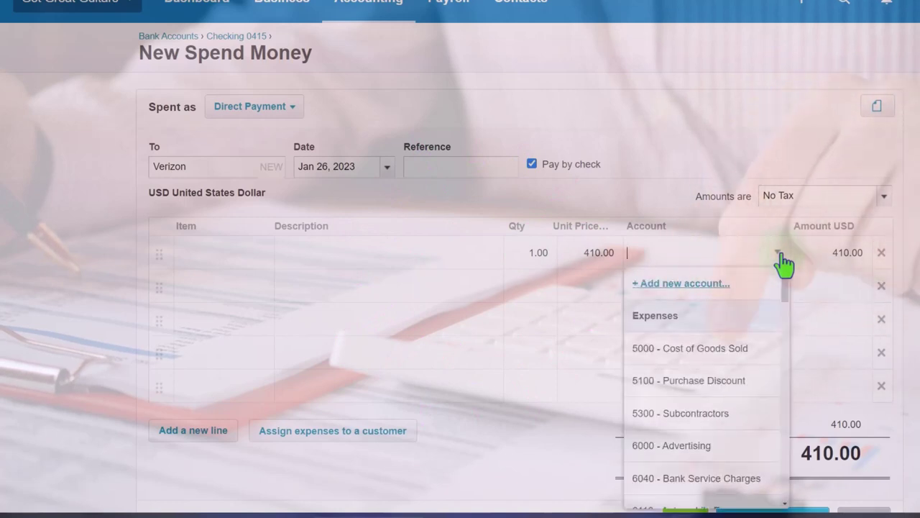
scroll(746, 342, down, 1)
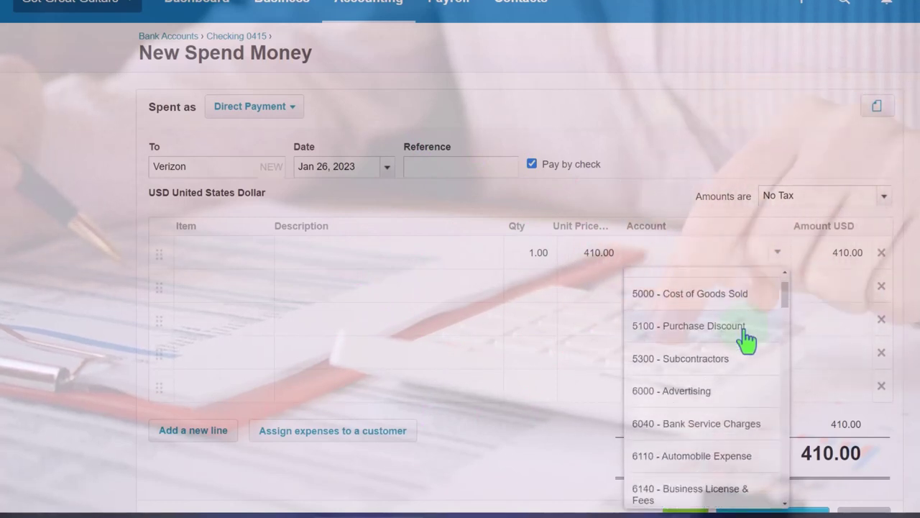
scroll(748, 341, down, 2)
scroll(748, 341, down, 4)
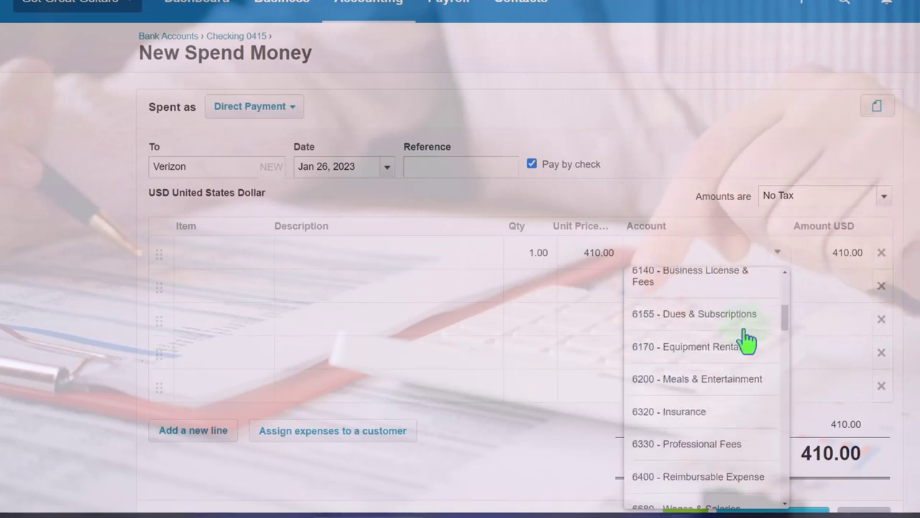
scroll(746, 338, down, 2)
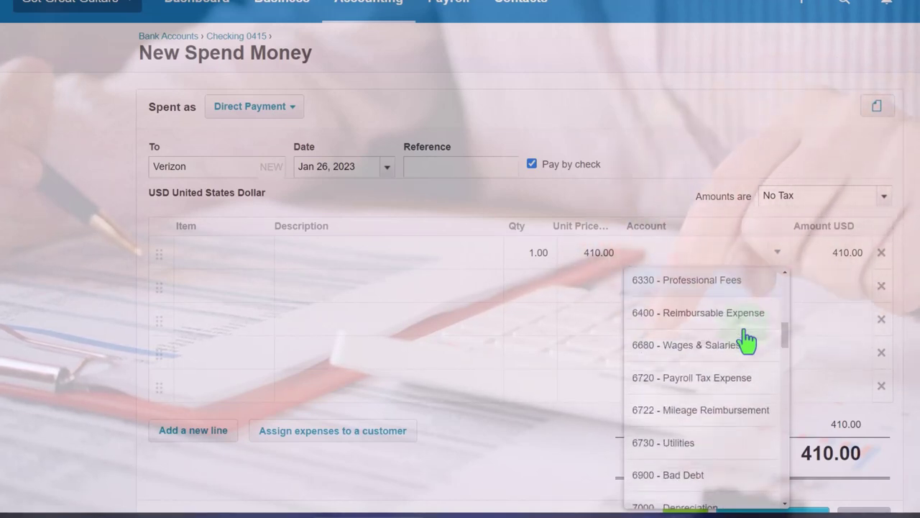
scroll(709, 403, down, 2)
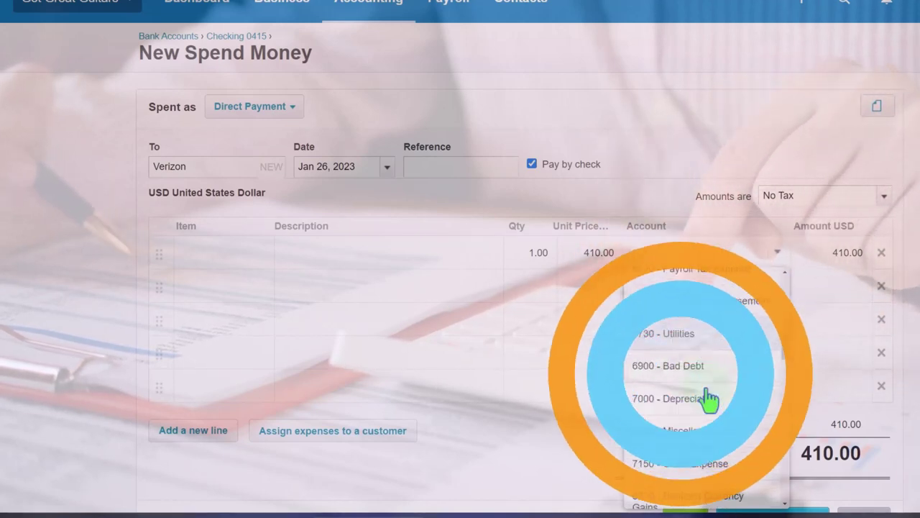
scroll(711, 442, up, 2)
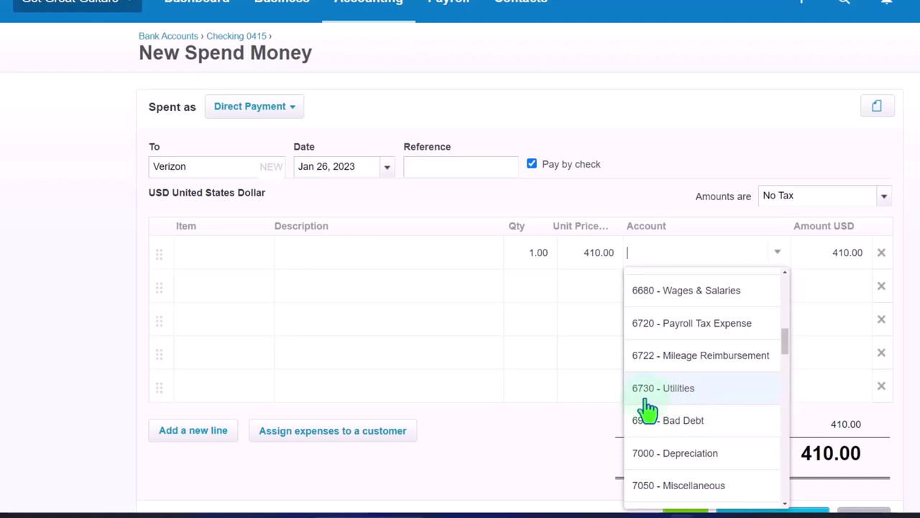
scroll(647, 410, up, 2)
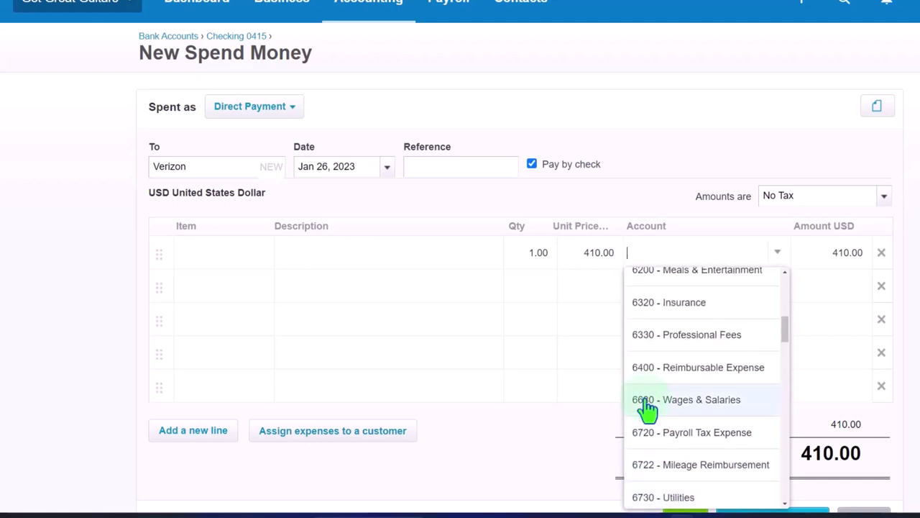
scroll(687, 436, up, 1)
scroll(688, 438, down, 3)
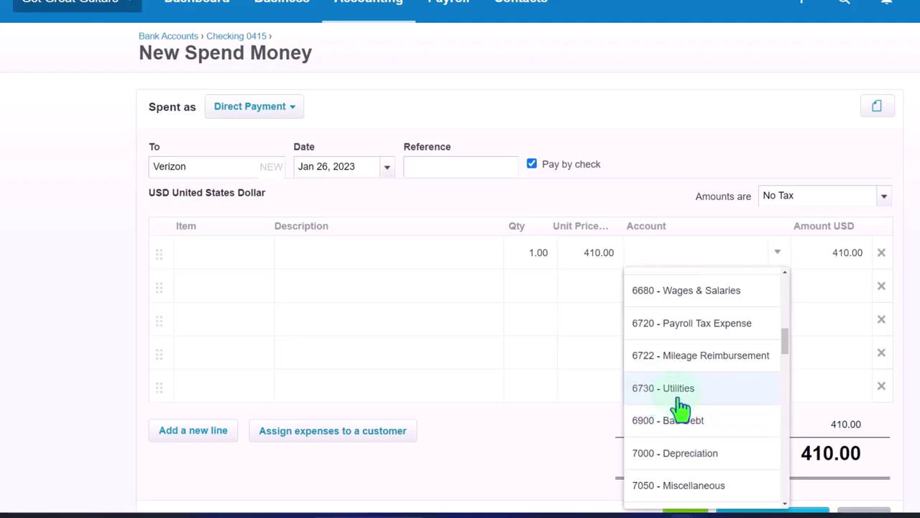
Start adding a new account for the Verizon line and give it the code 6740.
scroll(688, 374, up, 10)
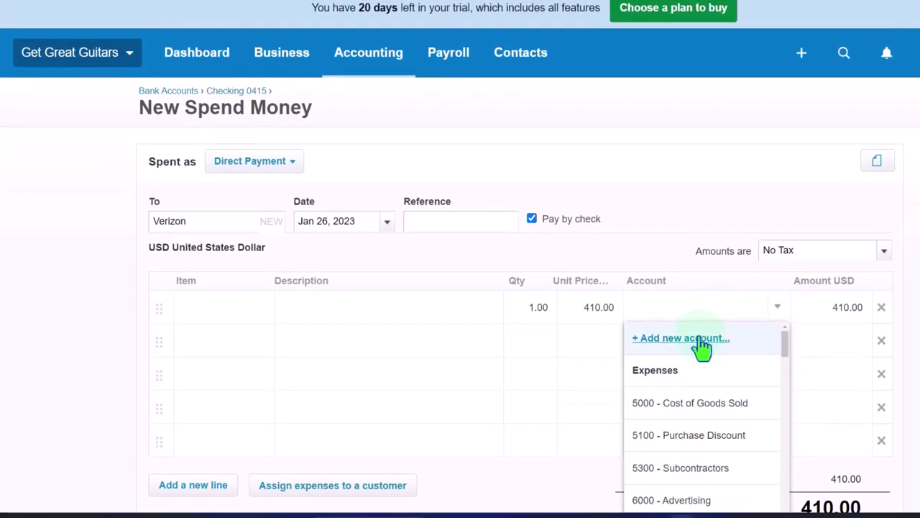
click(699, 338)
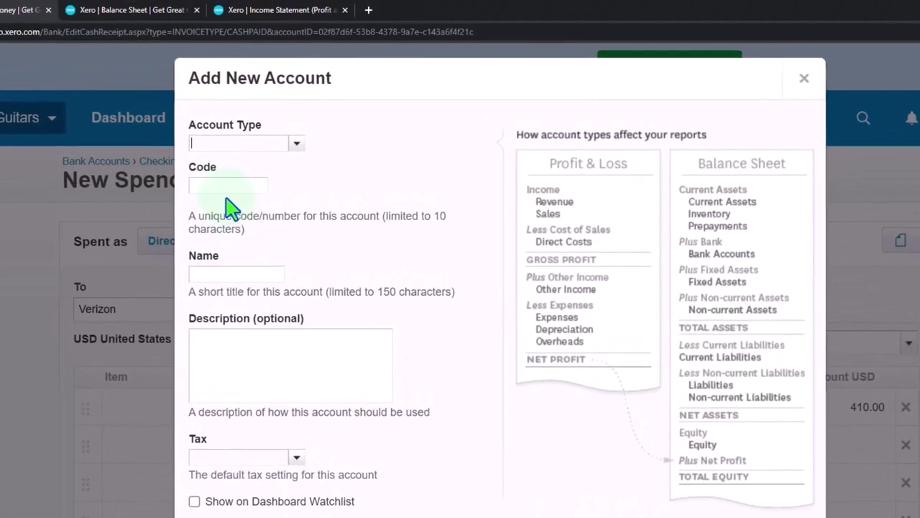
click(282, 106)
text(6740)
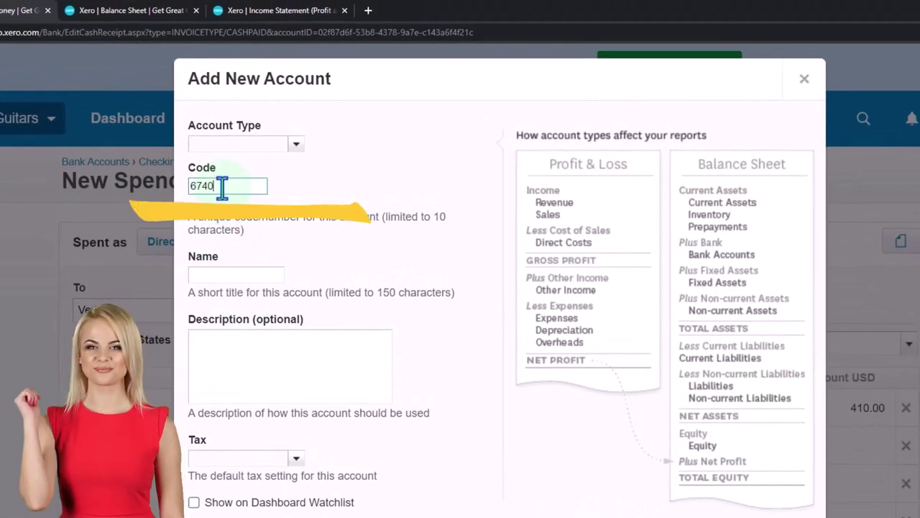
key(Tab)
Set the new account's type to Expense.
click(295, 146)
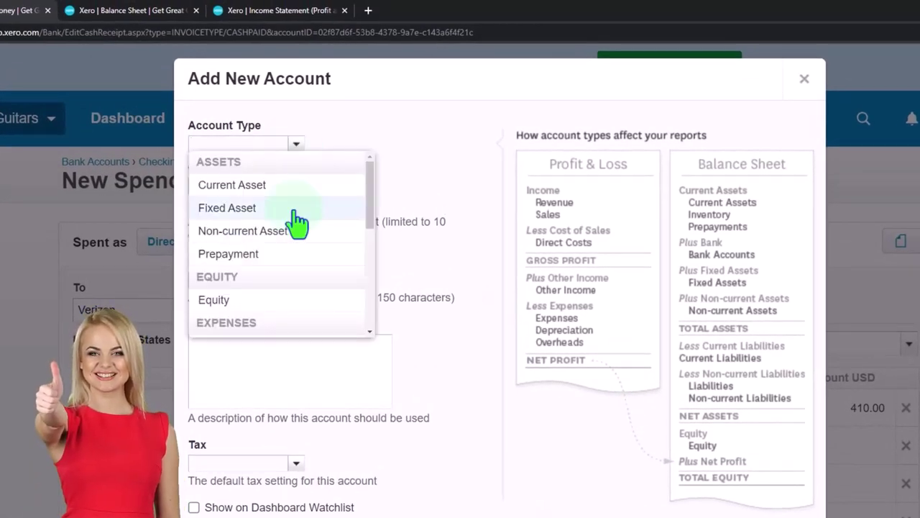
scroll(298, 253, down, 3)
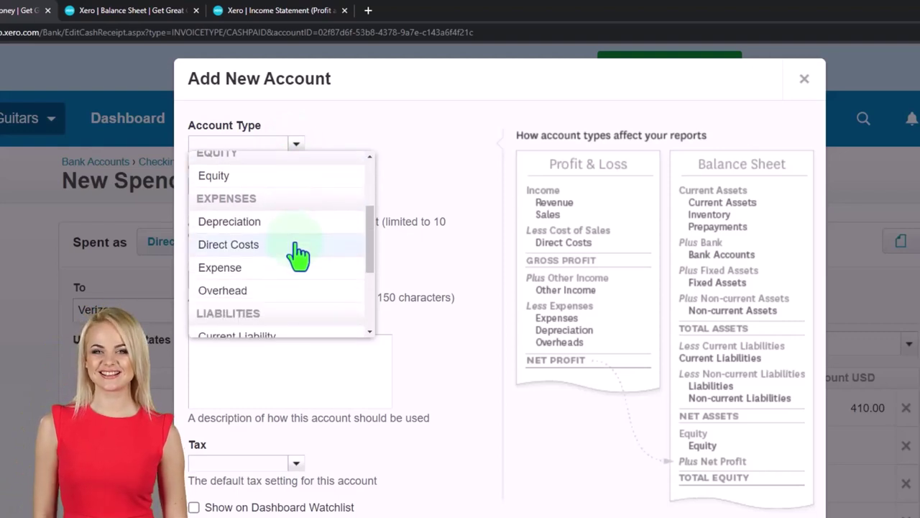
scroll(298, 273, up, 2)
scroll(269, 284, down, 2)
scroll(269, 284, down, 2)
click(228, 210)
Name the new account Telephone and save it for use on the Verizon line.
click(231, 280)
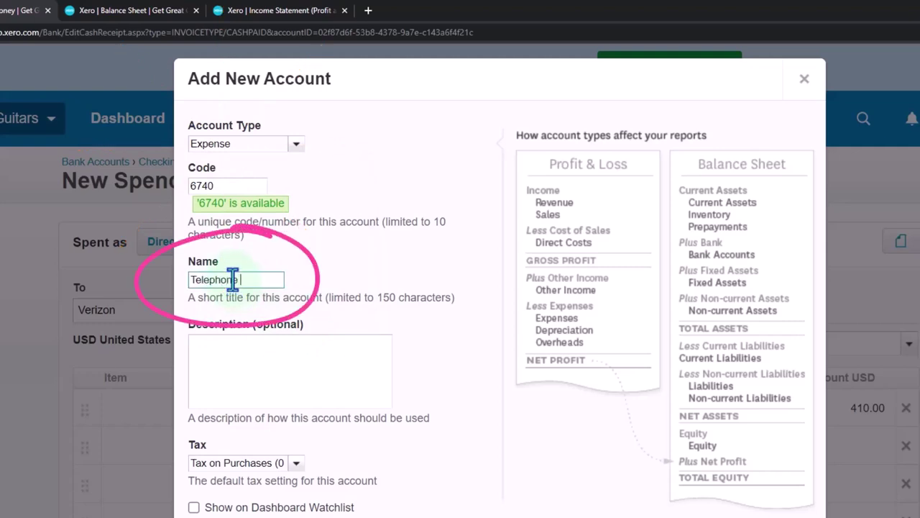
text(Telephone)
click(297, 399)
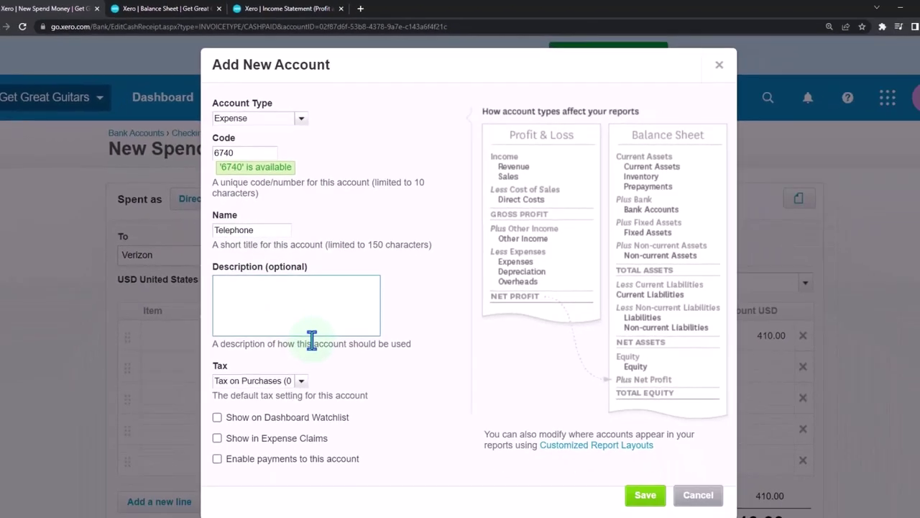
click(627, 467)
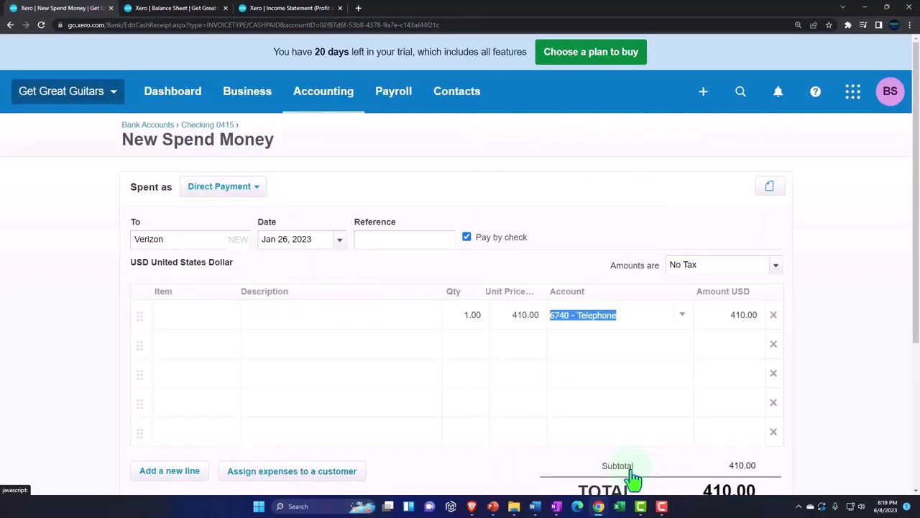
Save the Verizon payment and its check details without printing the check.
scroll(602, 422, down, 2)
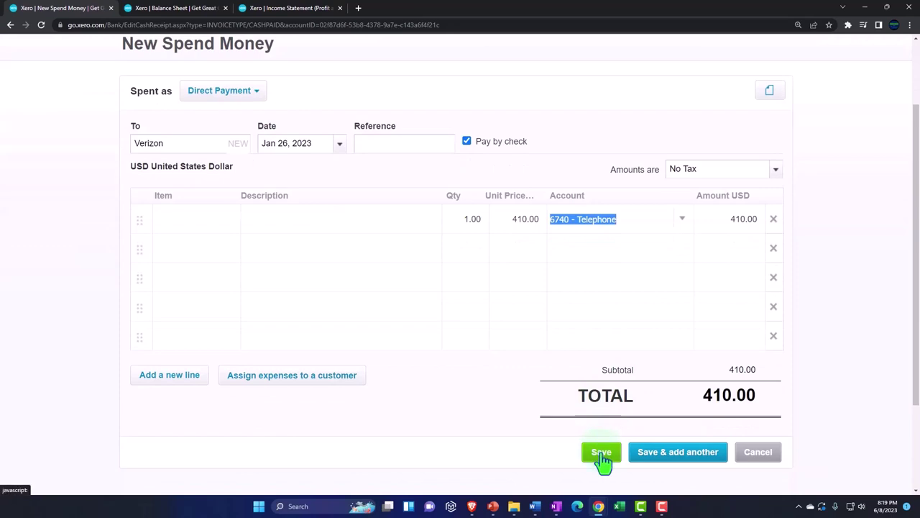
click(601, 451)
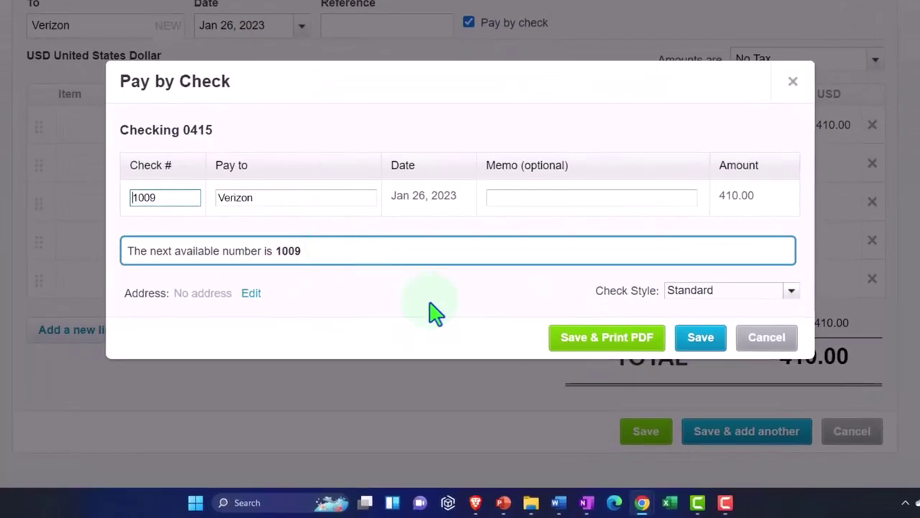
click(700, 337)
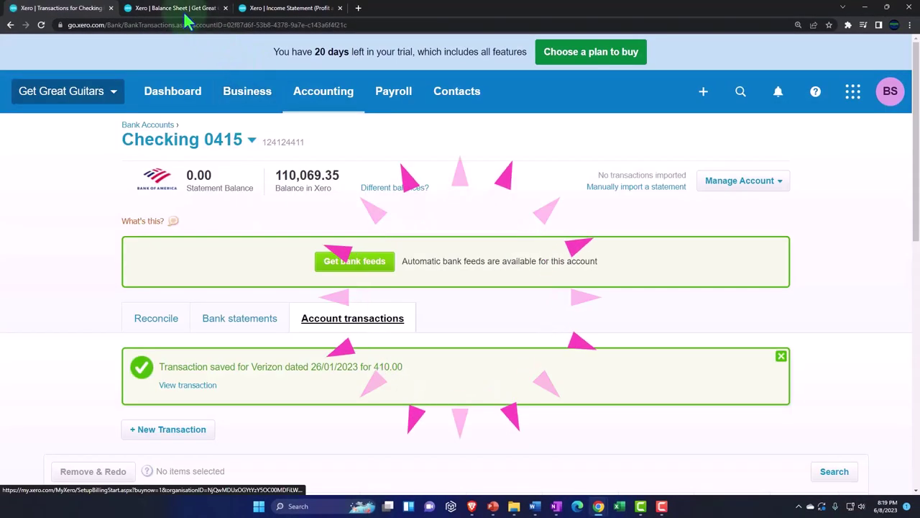
Update the Balance Sheet report and check the Checking 0415 balance.
click(180, 9)
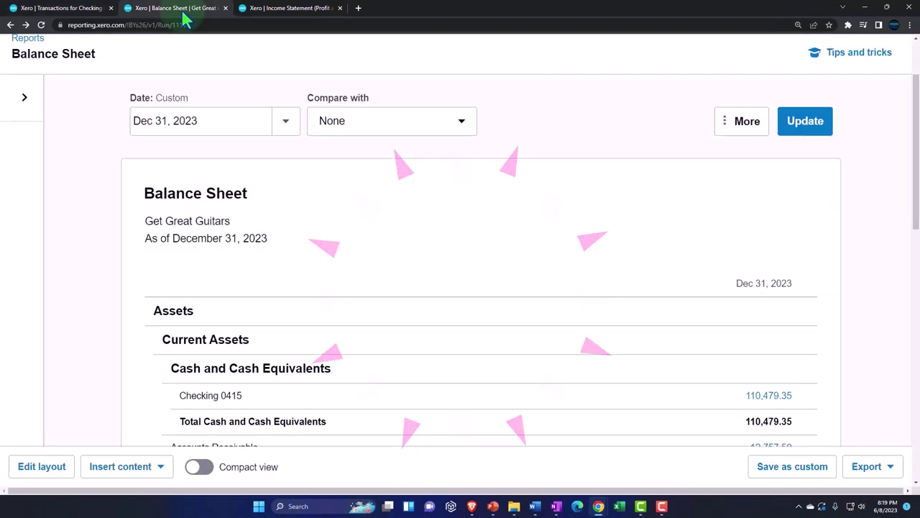
click(805, 122)
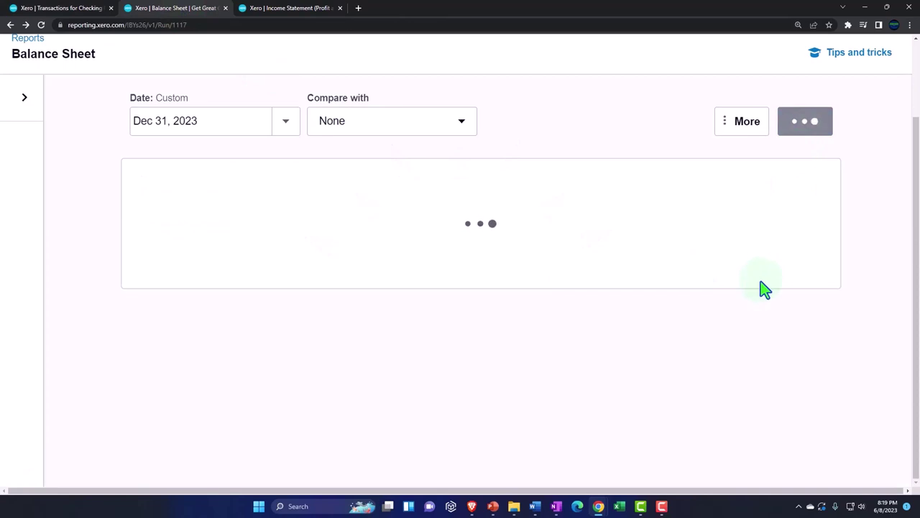
scroll(760, 289, down, 2)
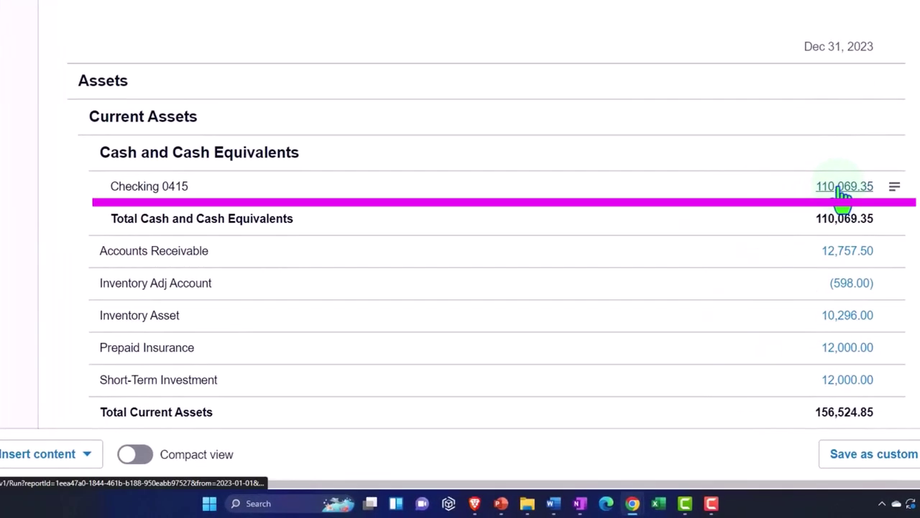
Update the Income Statement report and review the Telephone and Utilities lines under Operating Expenses.
click(285, 8)
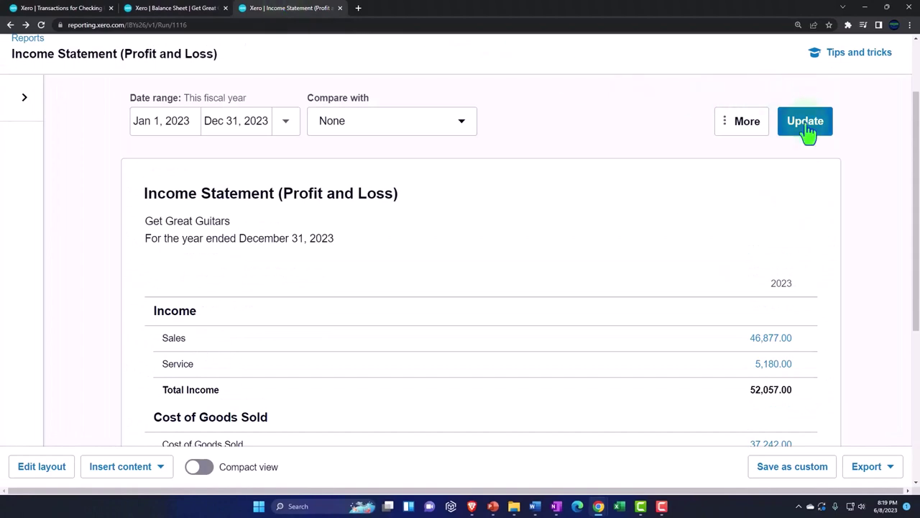
click(805, 122)
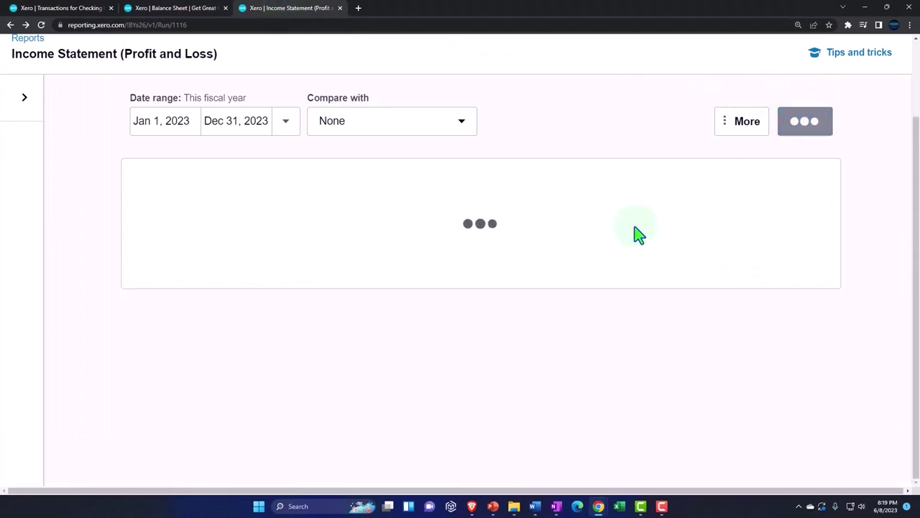
scroll(590, 281, down, 3)
scroll(579, 284, down, 3)
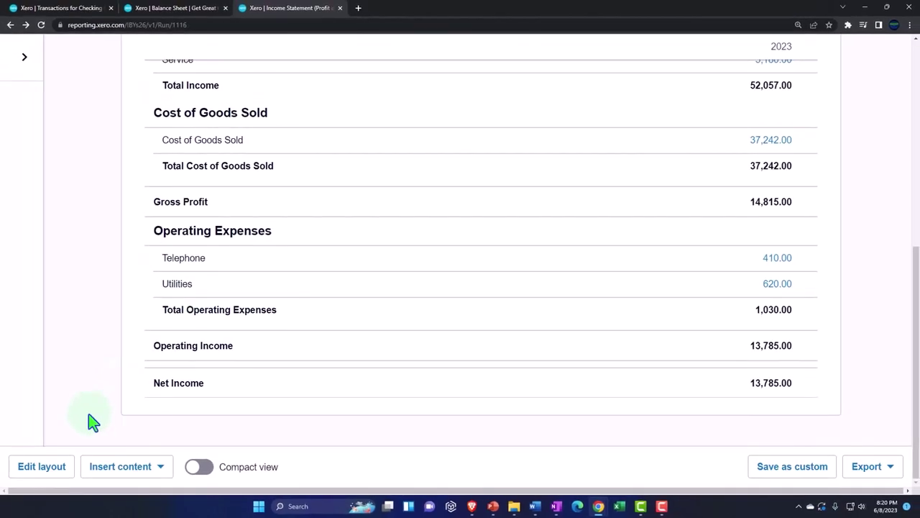
click(55, 467)
click(151, 277)
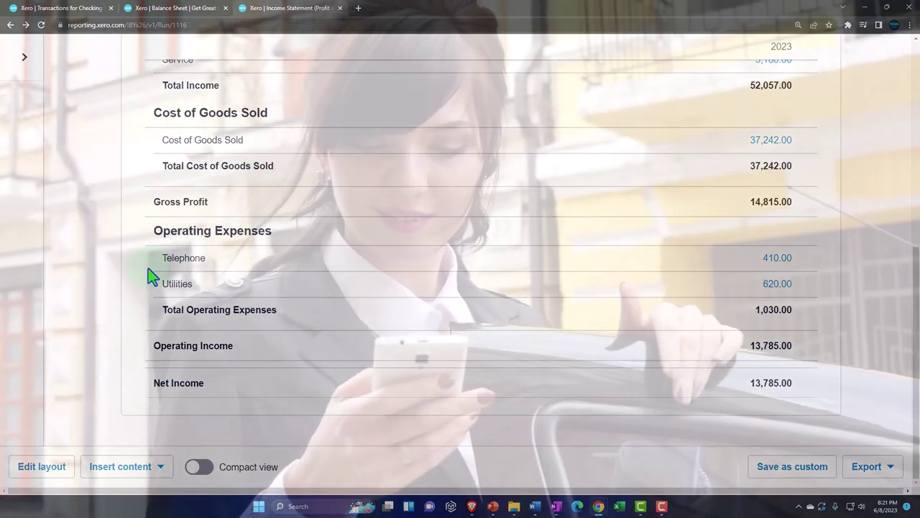
mouse_move(146, 283)
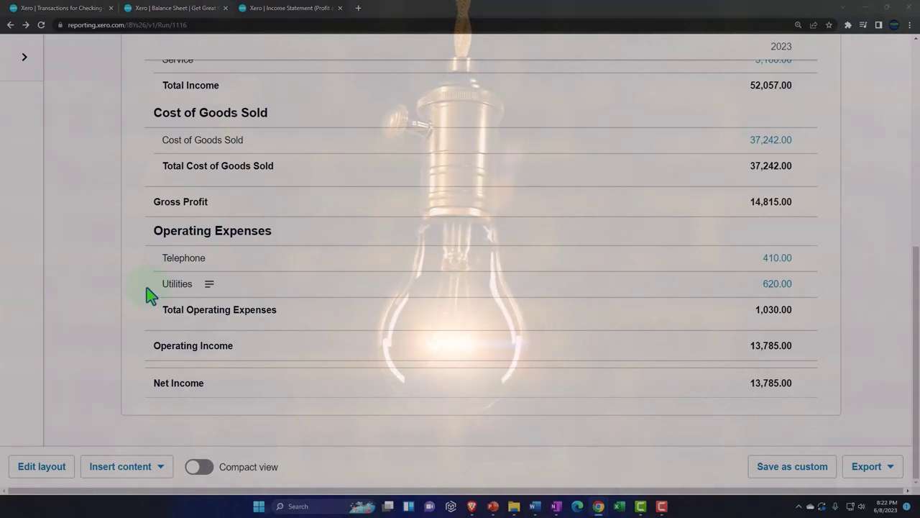
Return to the checking account's transactions and create a new Spend Money transaction with Stables as the payee.
click(58, 8)
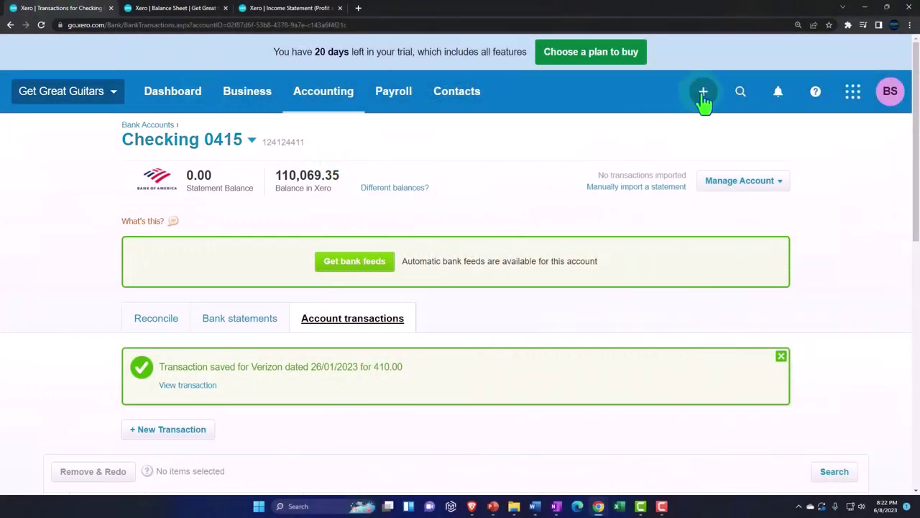
click(703, 93)
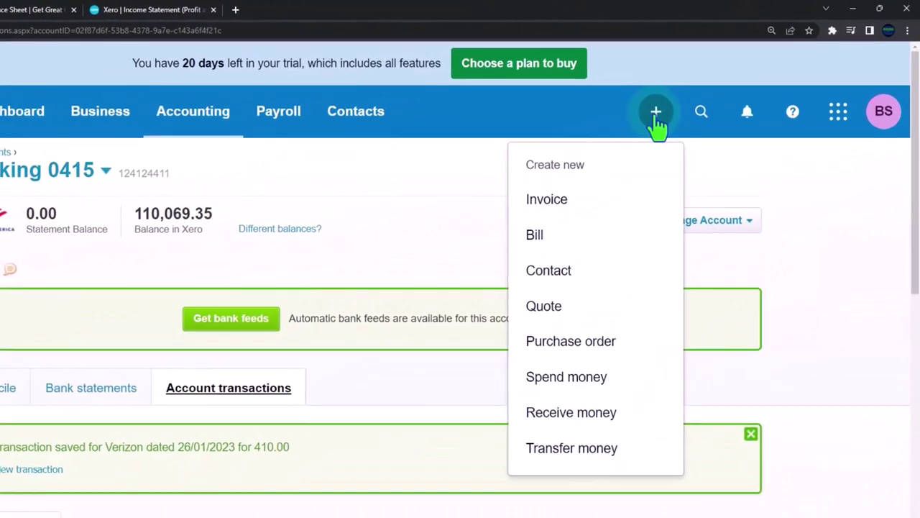
click(566, 394)
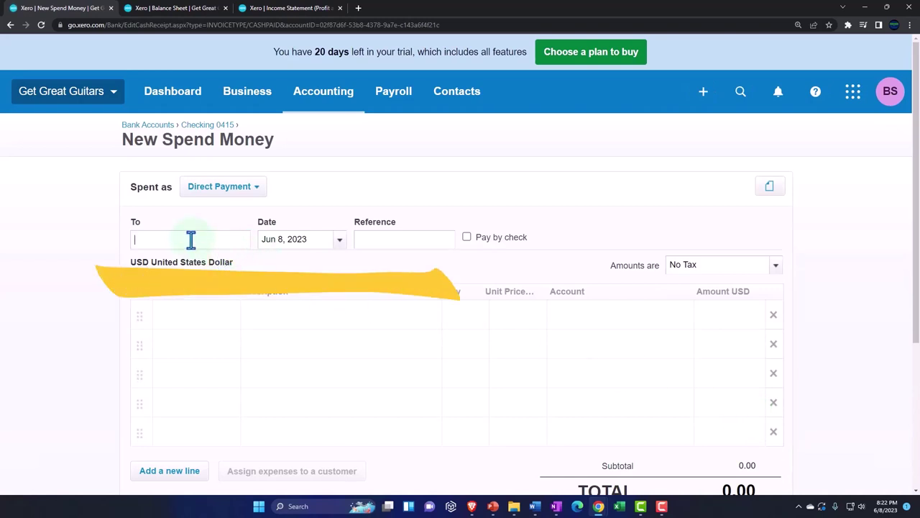
text(tables)
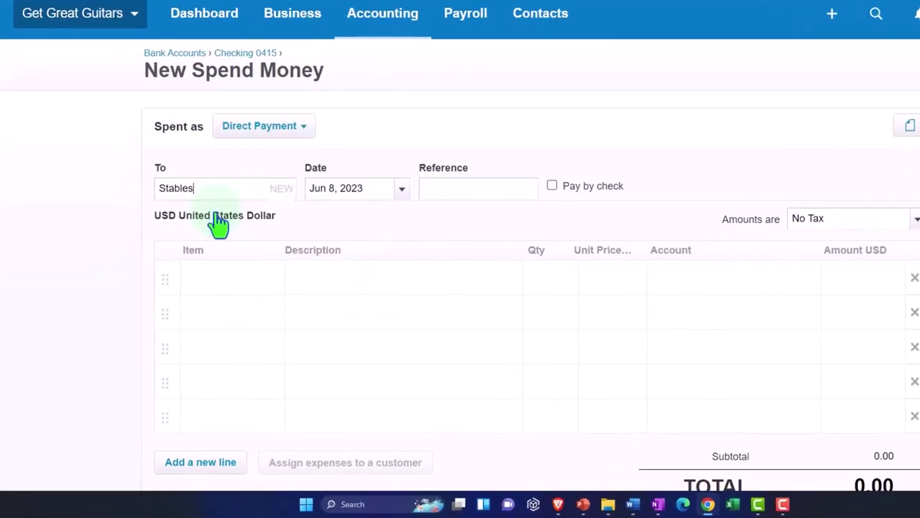
Set the Stables payment's date to Jan 26, 2023 and mark it as paid by check.
click(403, 191)
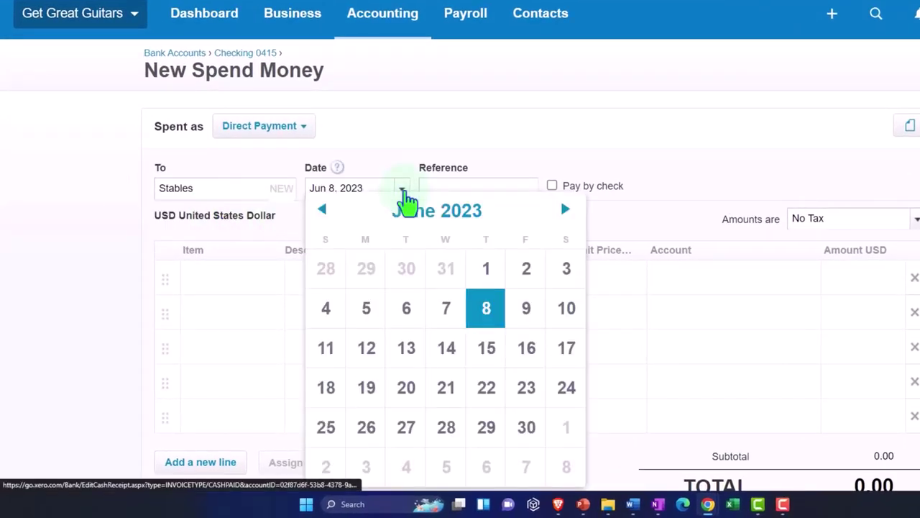
click(323, 210)
click(323, 209)
click(324, 209)
click(323, 210)
click(324, 210)
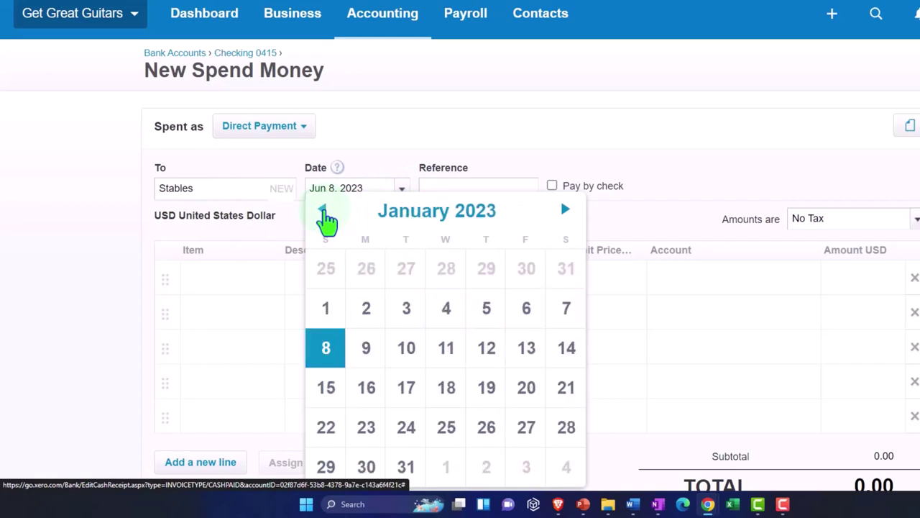
click(486, 427)
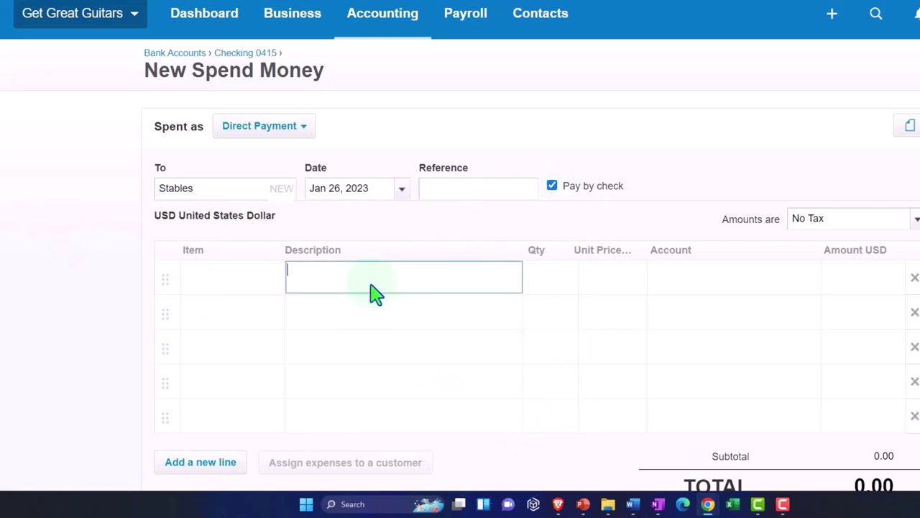
Give the first line of the Stables payment a quantity of 1 and a unit price of 500.
scroll(369, 290, down, 1)
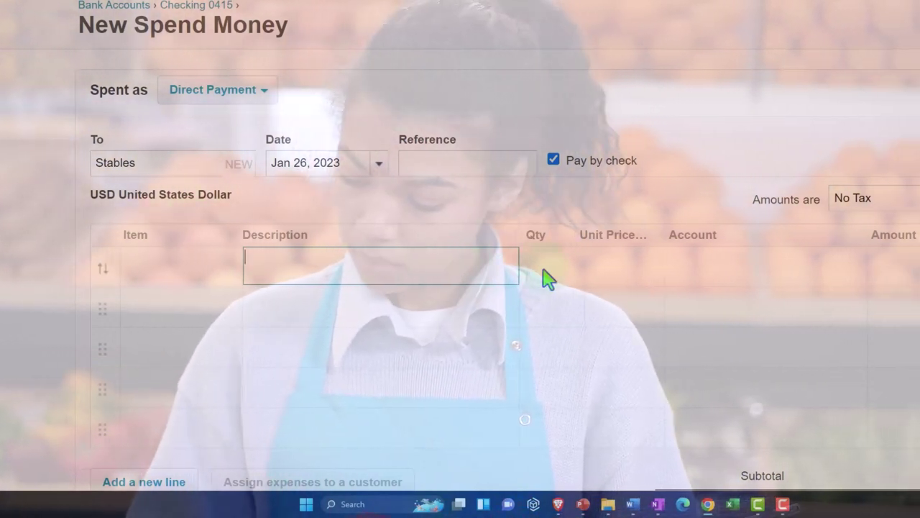
click(559, 271)
click(560, 273)
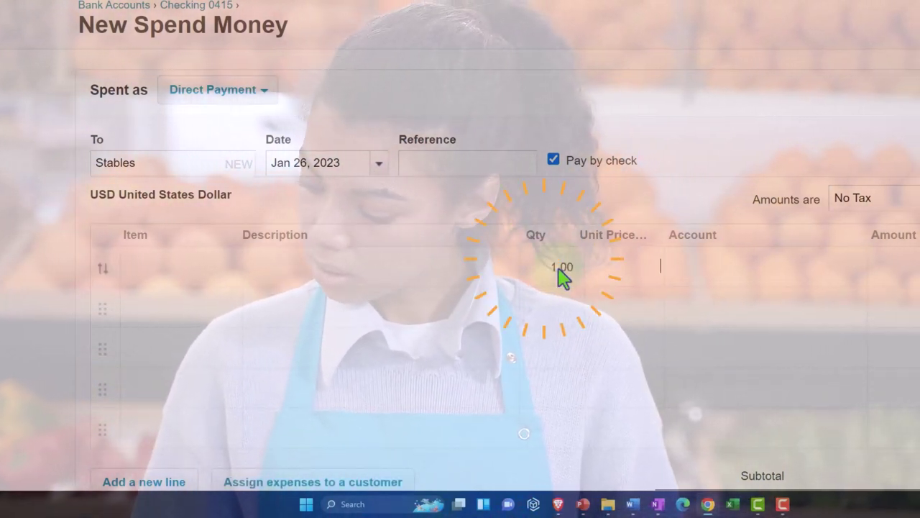
text(500)
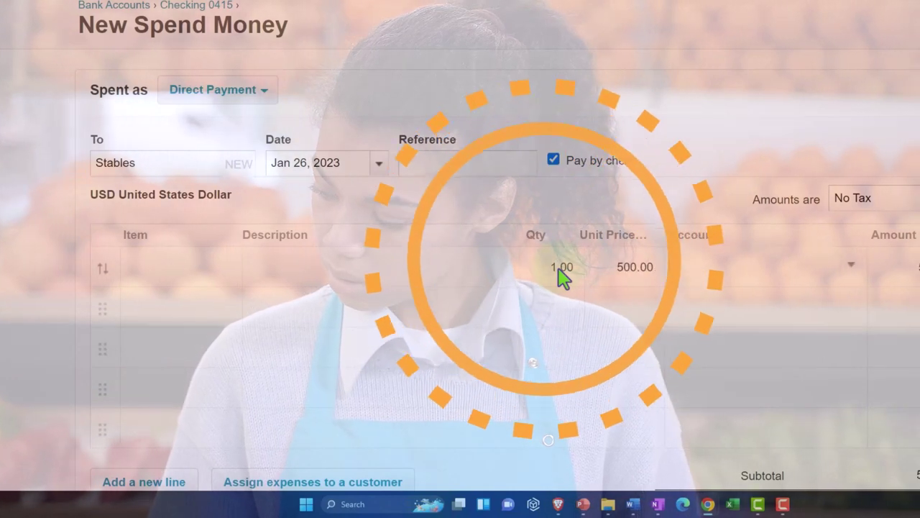
Examine the expense accounts available for the Stables payment's first line, around Utilities, Telephone and Miscellaneous.
click(852, 264)
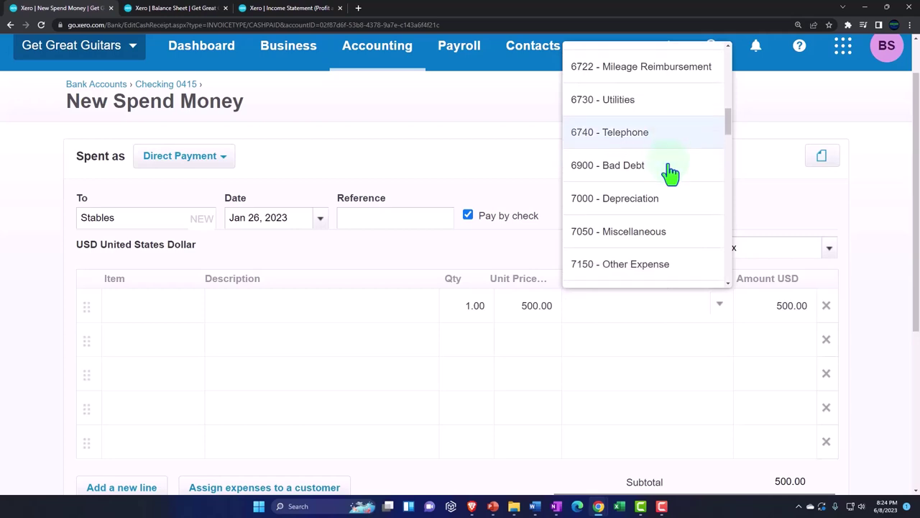
scroll(670, 172, down, 1)
scroll(670, 173, down, 1)
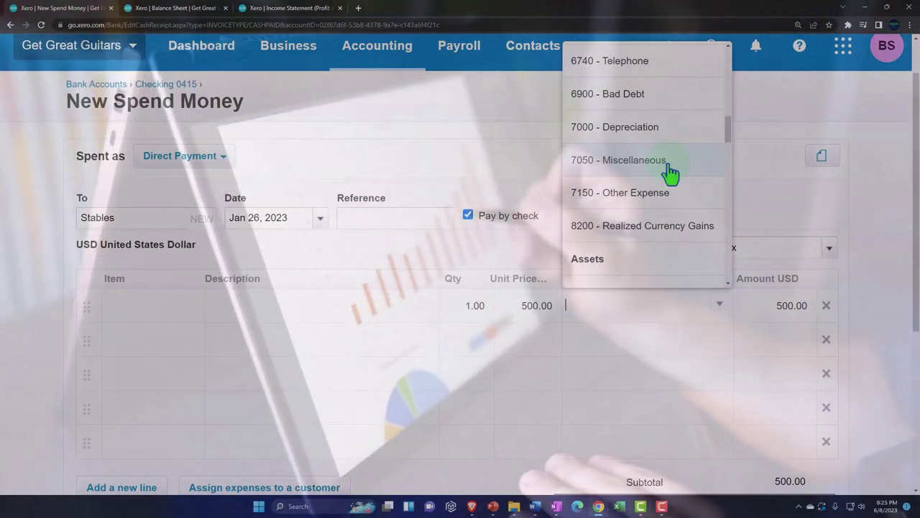
scroll(670, 172, down, 1)
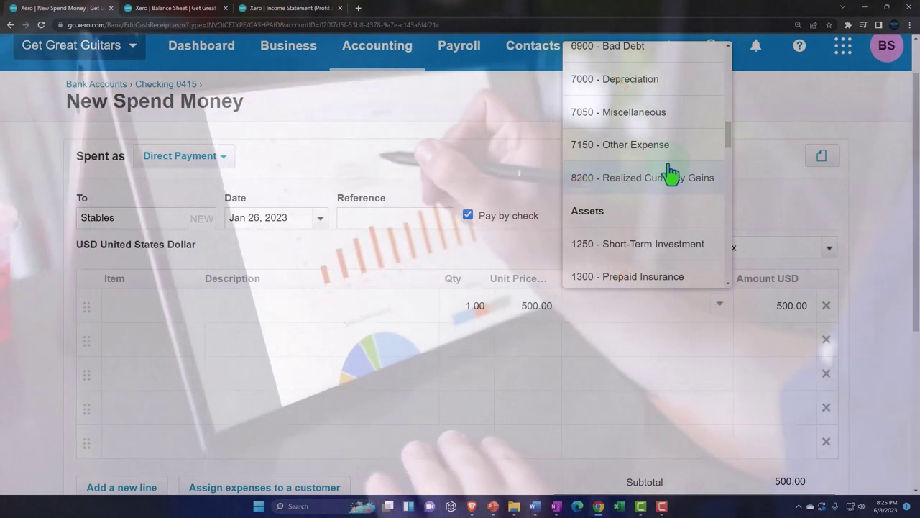
scroll(671, 172, up, 1)
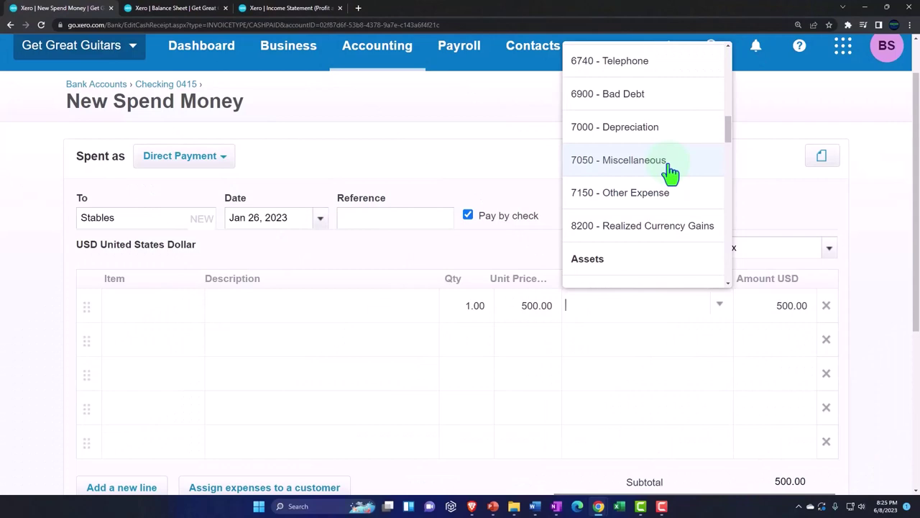
scroll(670, 173, up, 1)
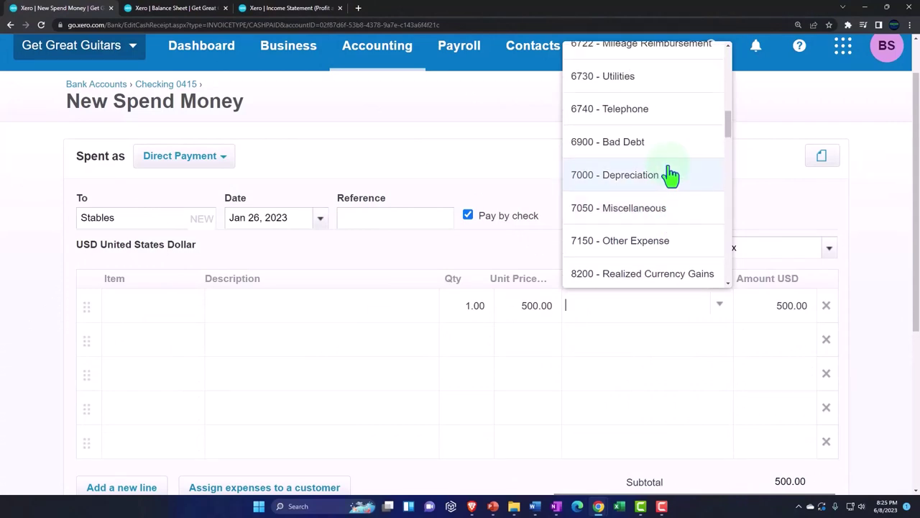
scroll(667, 185, up, 1)
click(508, 214)
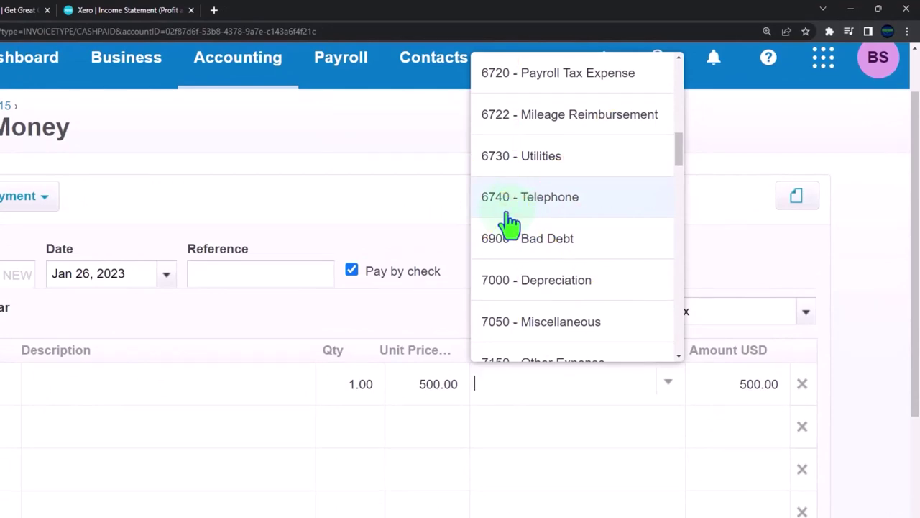
Start a new account from the Stables line's account choices, with code 6750 and account type Expense.
scroll(546, 273, up, 8)
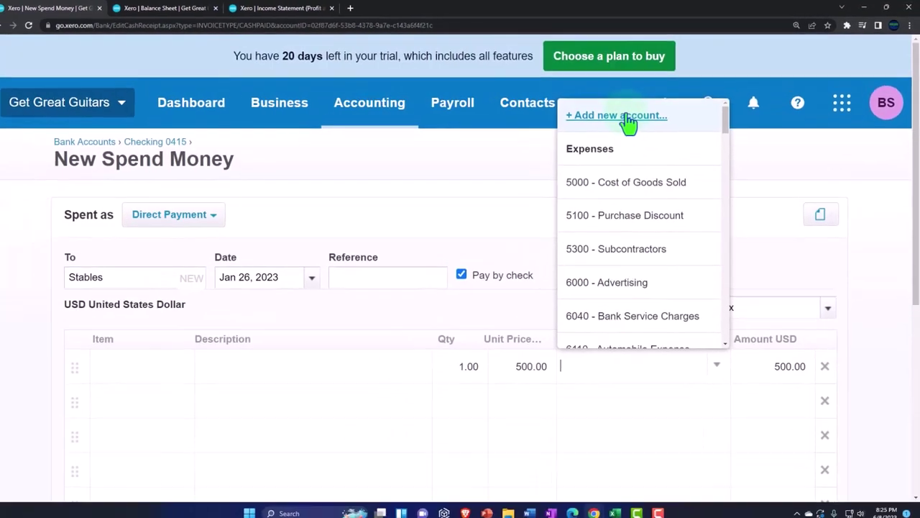
click(628, 119)
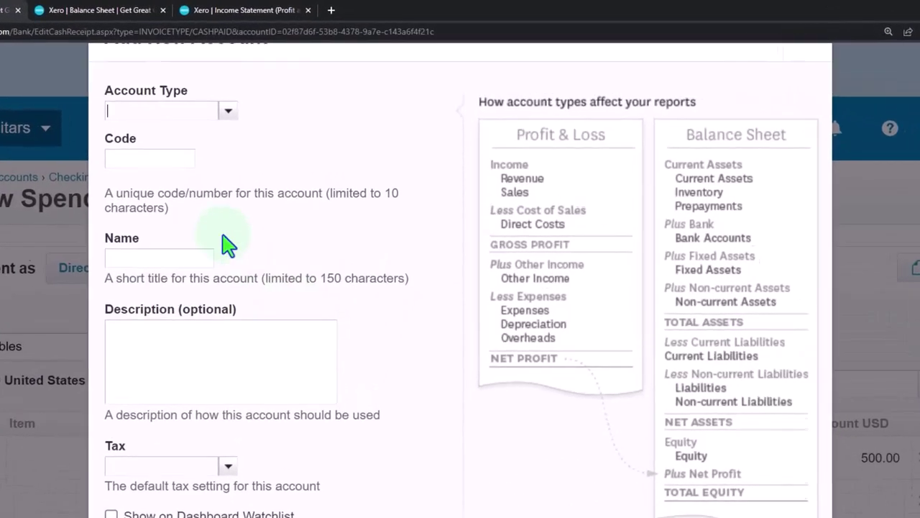
click(150, 159)
text(6750)
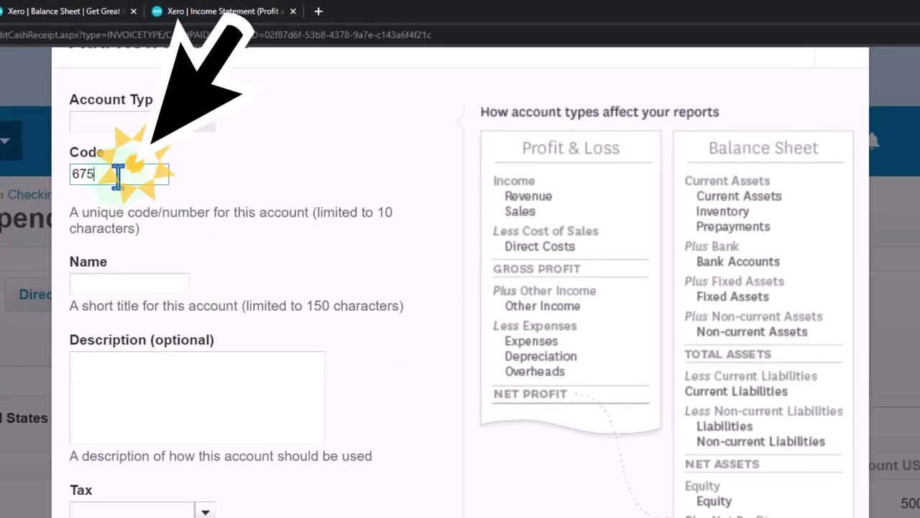
click(206, 128)
scroll(199, 281, down, 3)
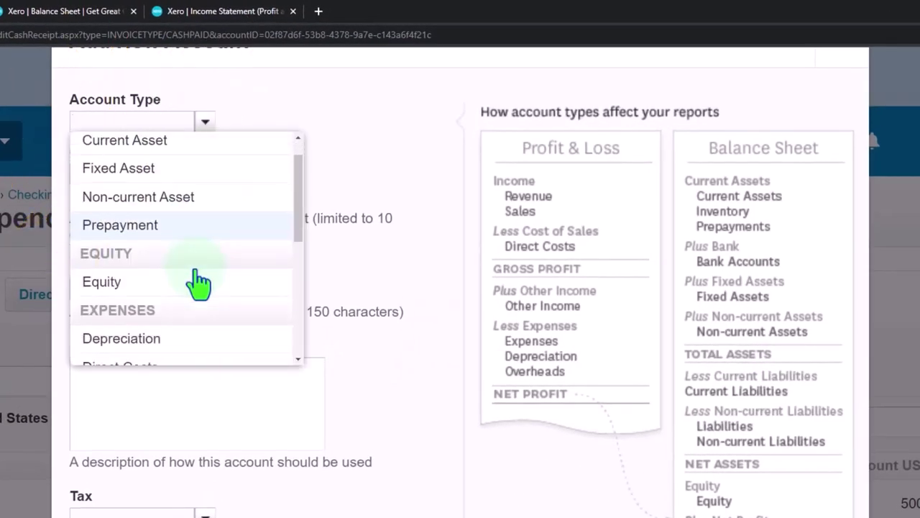
click(137, 296)
Name the new account Supplies Expense and save it to the Stables line.
click(141, 291)
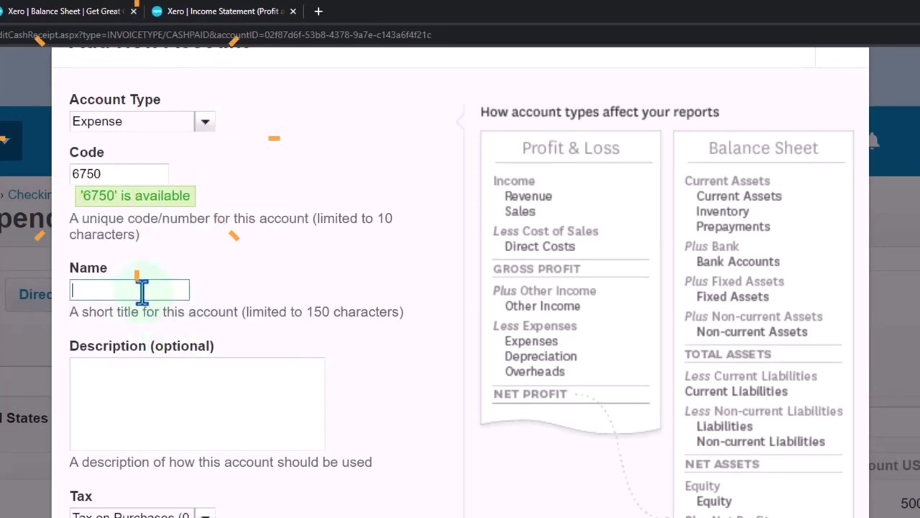
text(Supplies Expense)
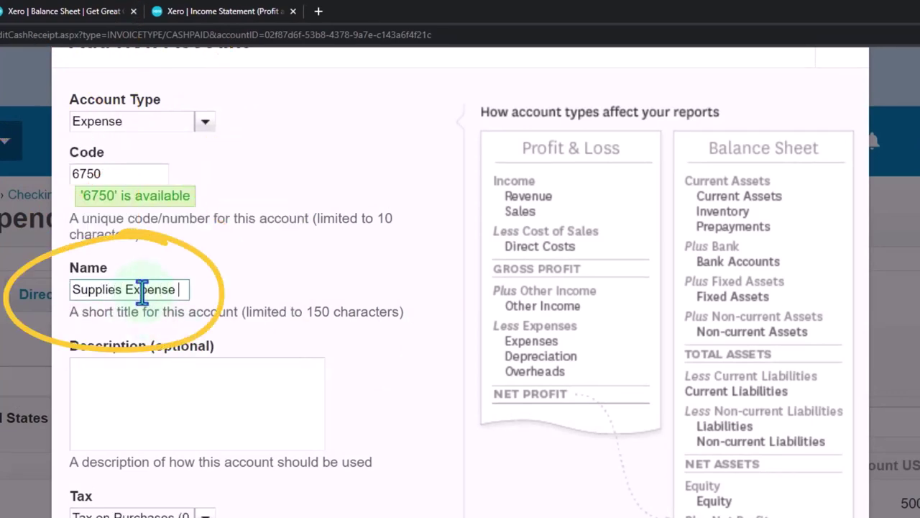
key(Tab)
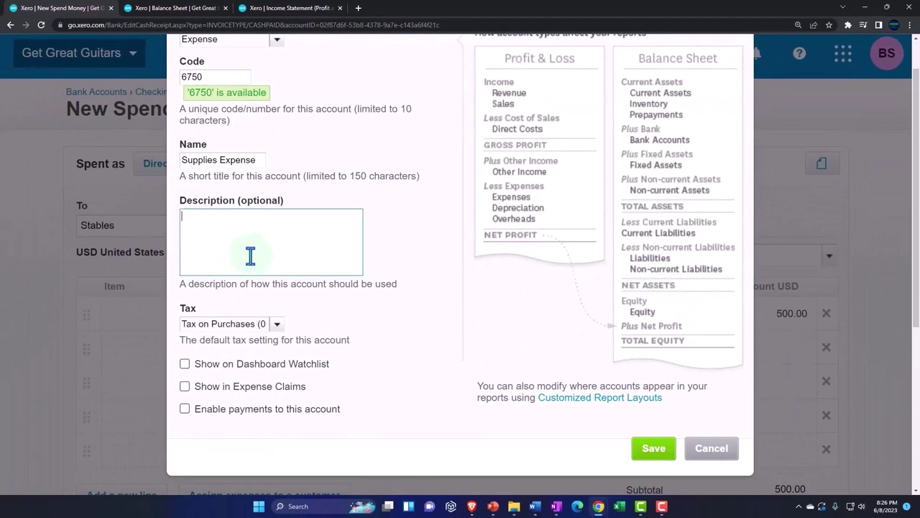
click(655, 451)
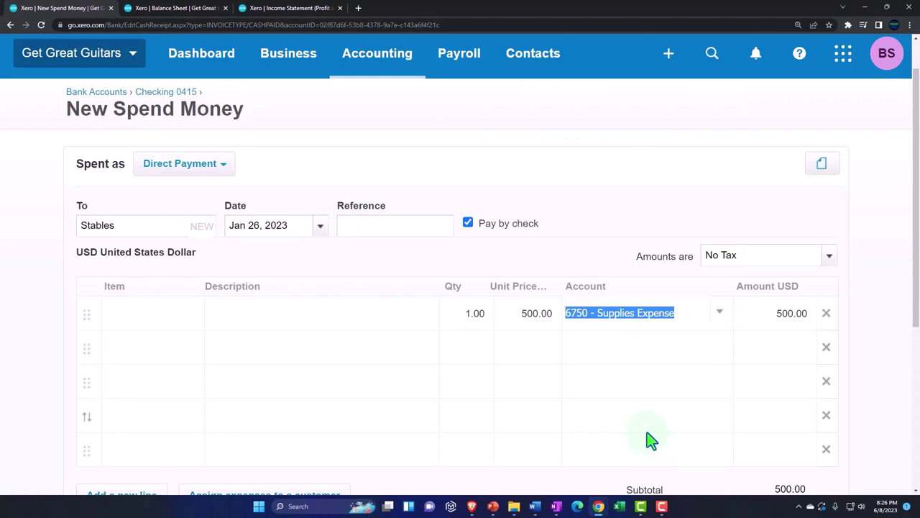
Save the Stables payment and its check, accepting check number 1010.
scroll(649, 440, down, 2)
click(634, 442)
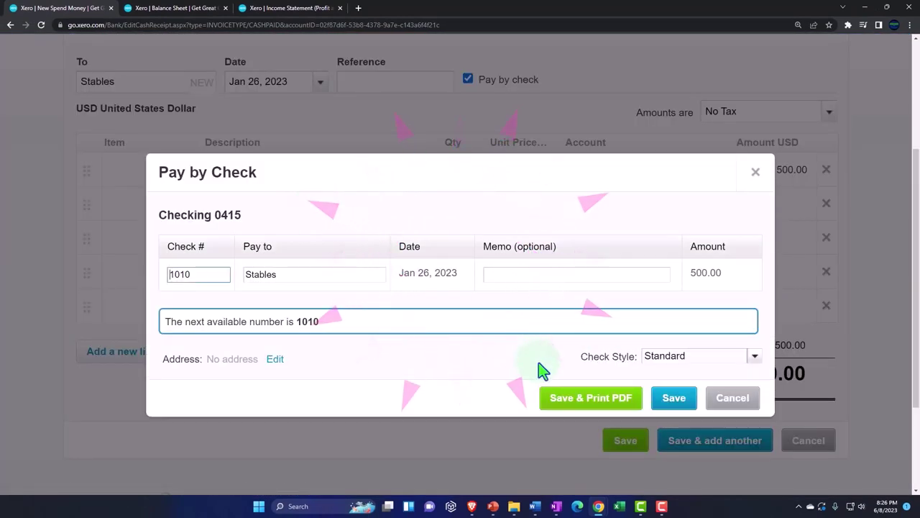
click(670, 400)
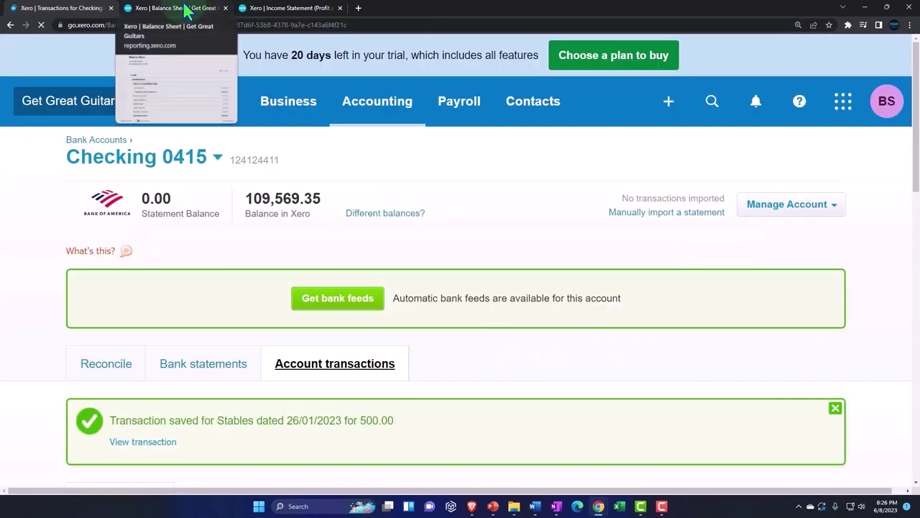
Update the Balance Sheet report and review the Checking 0415 line under Cash and Cash Equivalents.
click(185, 10)
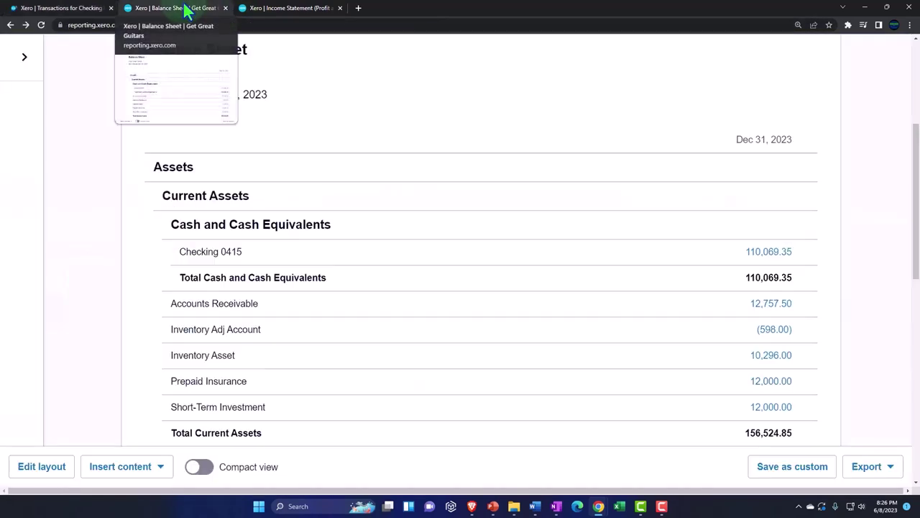
scroll(750, 185, up, 3)
click(798, 176)
scroll(792, 209, down, 2)
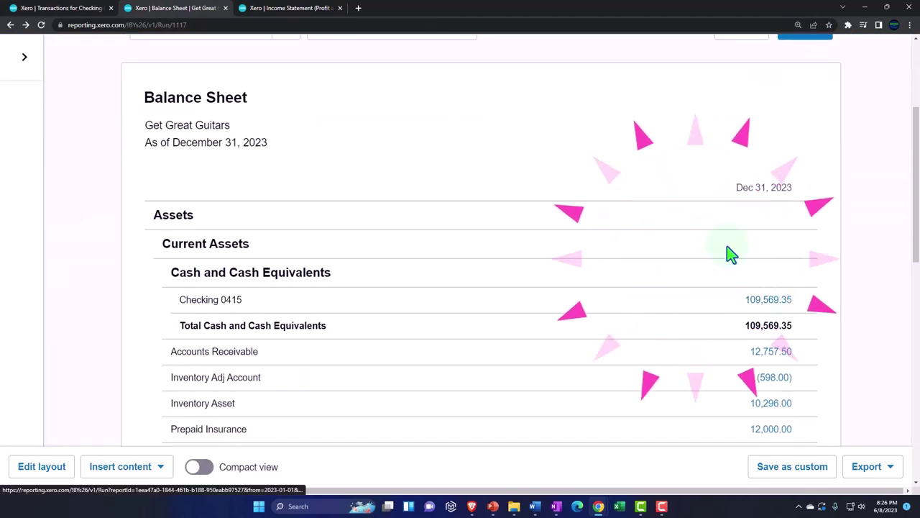
Update the Income Statement report and review the Supplies Expense line under Operating Expenses.
click(291, 10)
scroll(762, 163, up, 5)
click(803, 152)
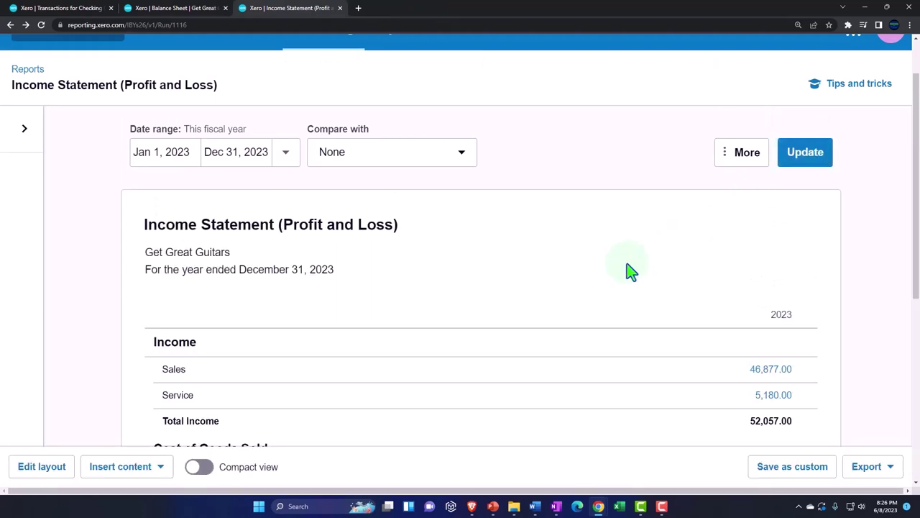
scroll(627, 265, down, 5)
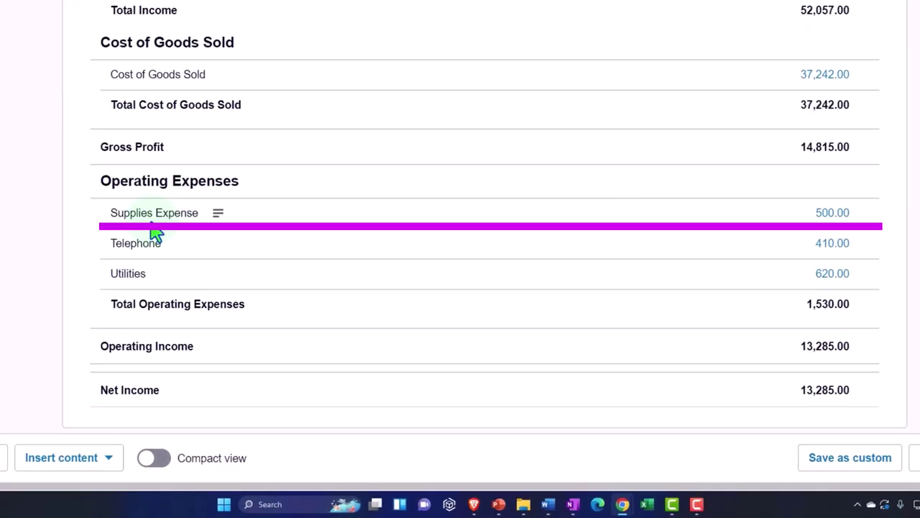
Return to the checking account page and open the list of bank accounts from there.
key(ctrl+1)
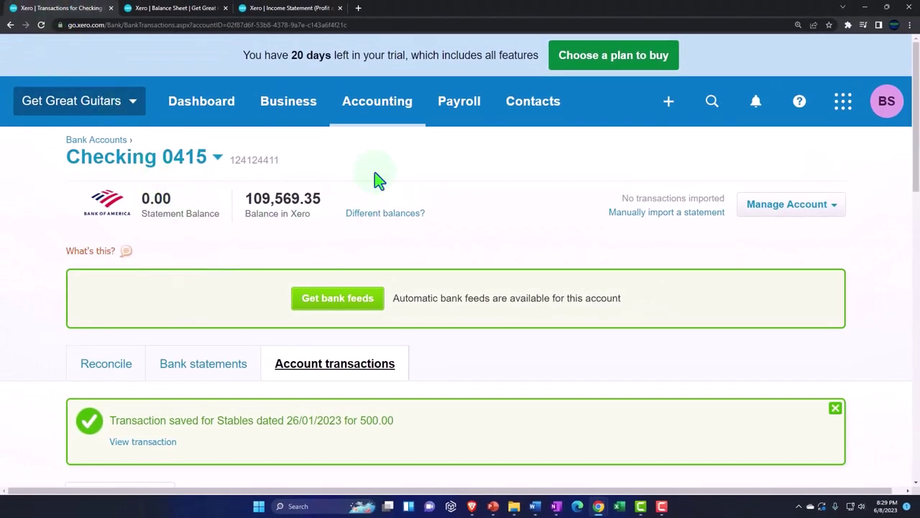
click(377, 115)
click(376, 115)
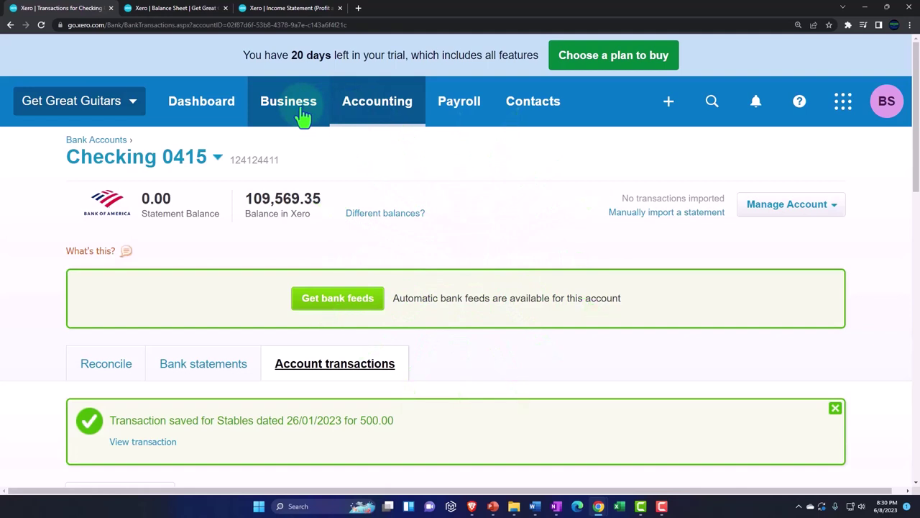
click(361, 112)
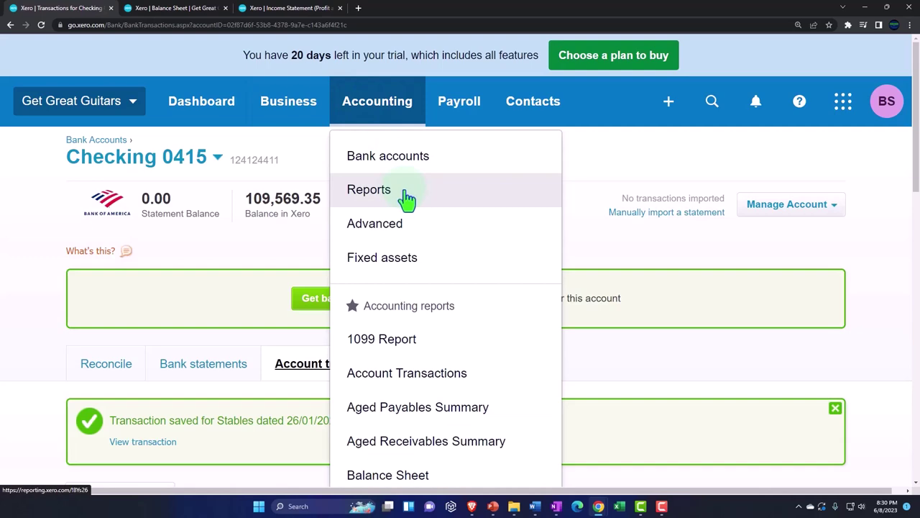
scroll(407, 199, down, 2)
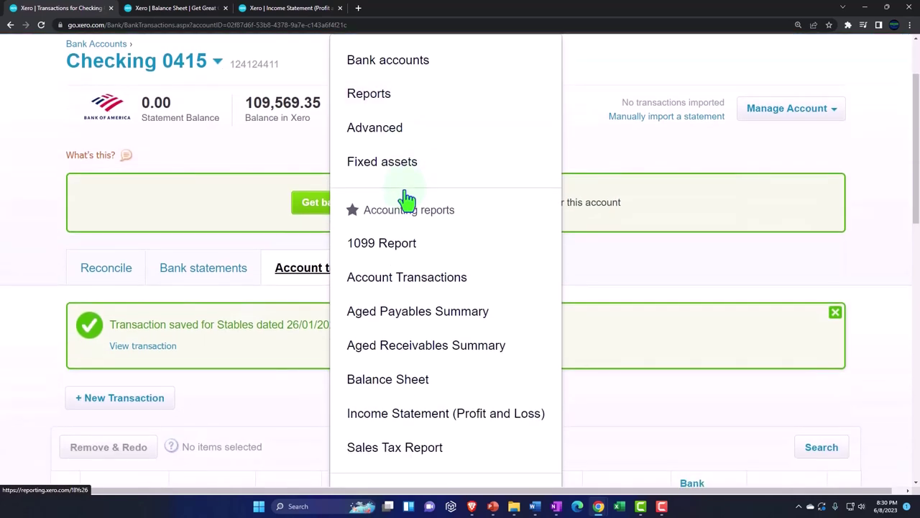
key(ctrl+minus)
scroll(392, 251, up, 1)
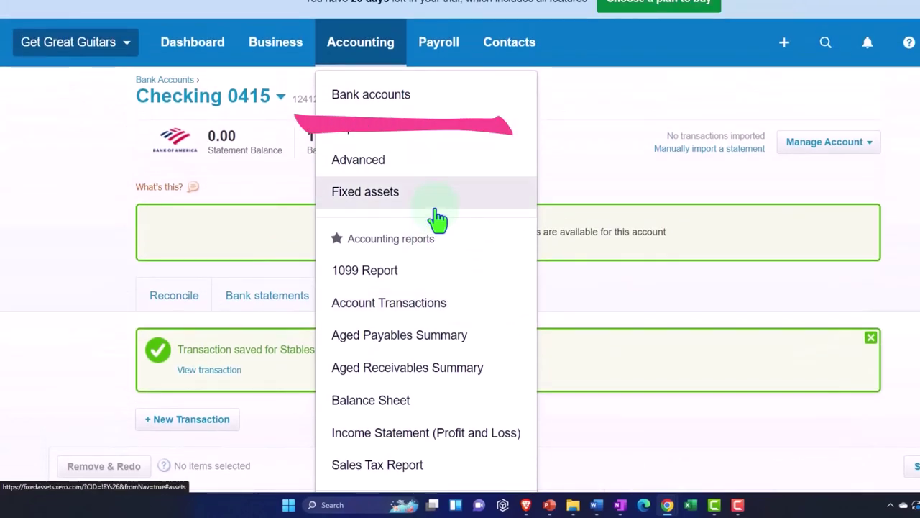
click(372, 97)
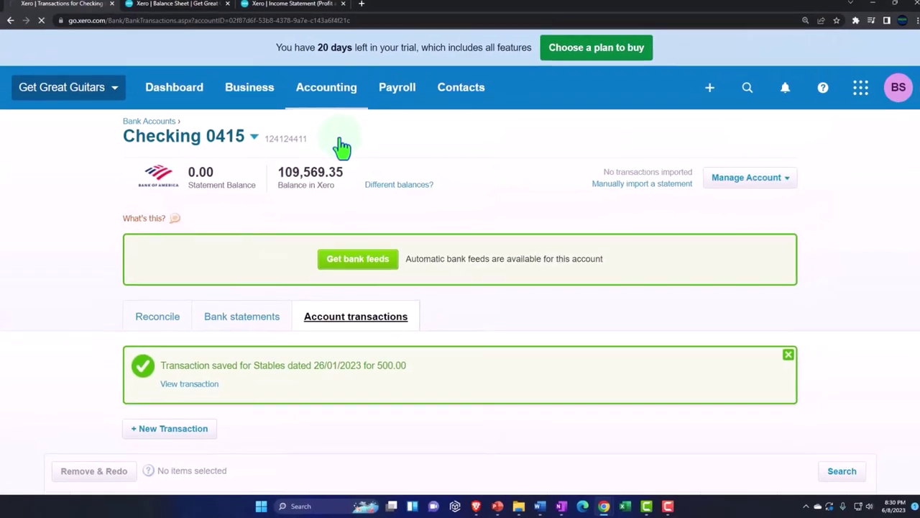
Open the account transactions of Checking 0415 and review the January 26, 2023 check payments.
scroll(296, 257, down, 3)
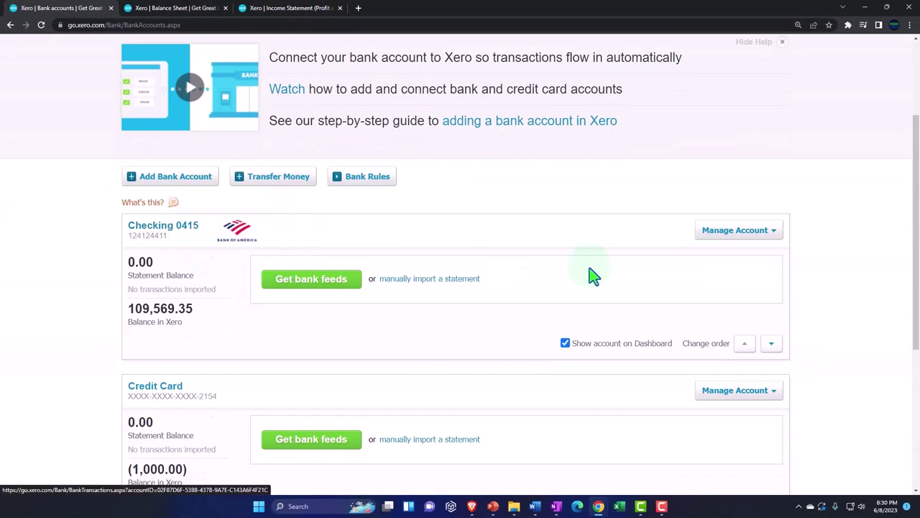
click(724, 232)
click(463, 276)
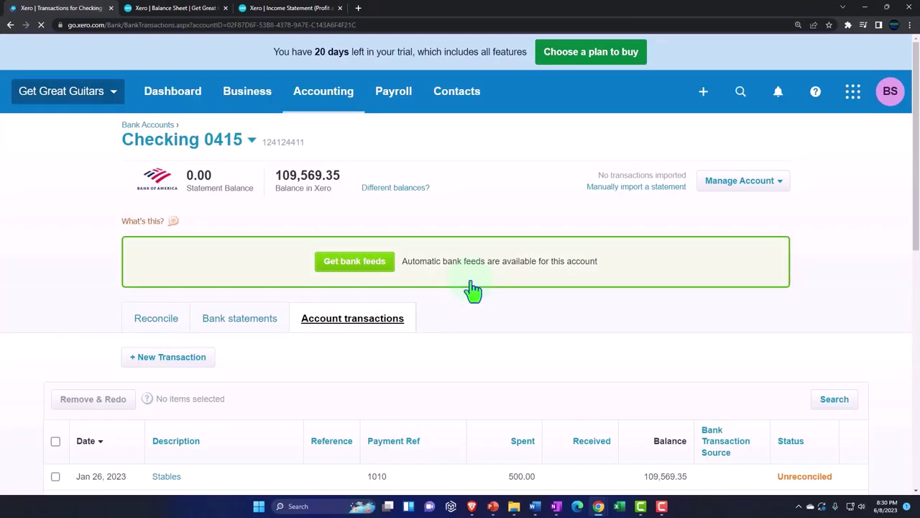
scroll(470, 290, down, 3)
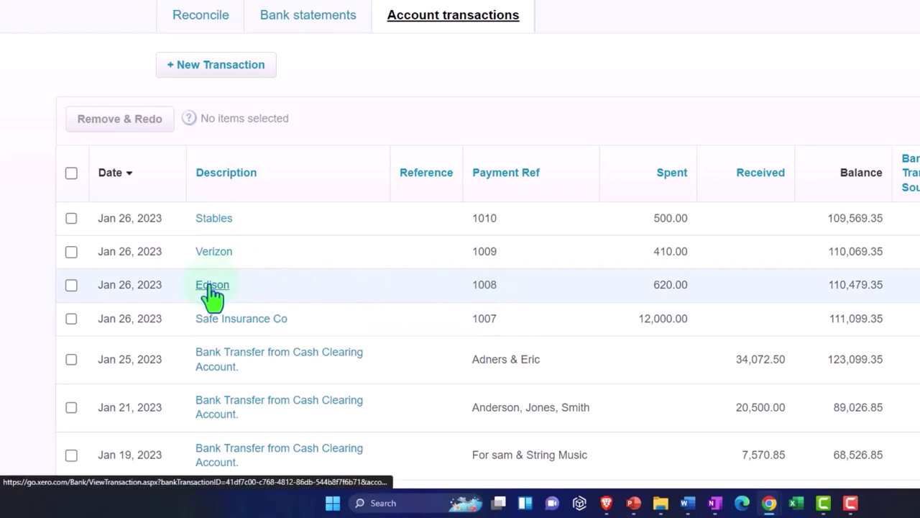
Open the January 26, 2023 Edison check for editing and try to save it with check number 1009.
click(210, 286)
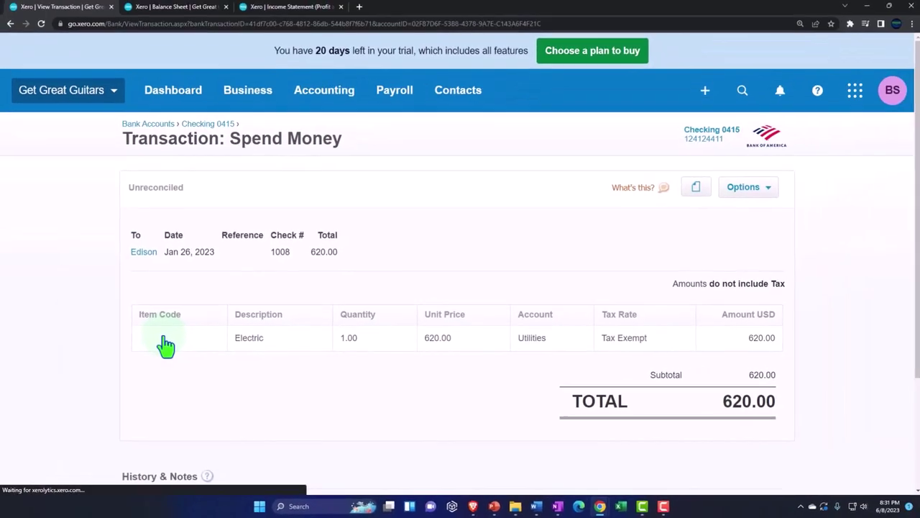
click(744, 188)
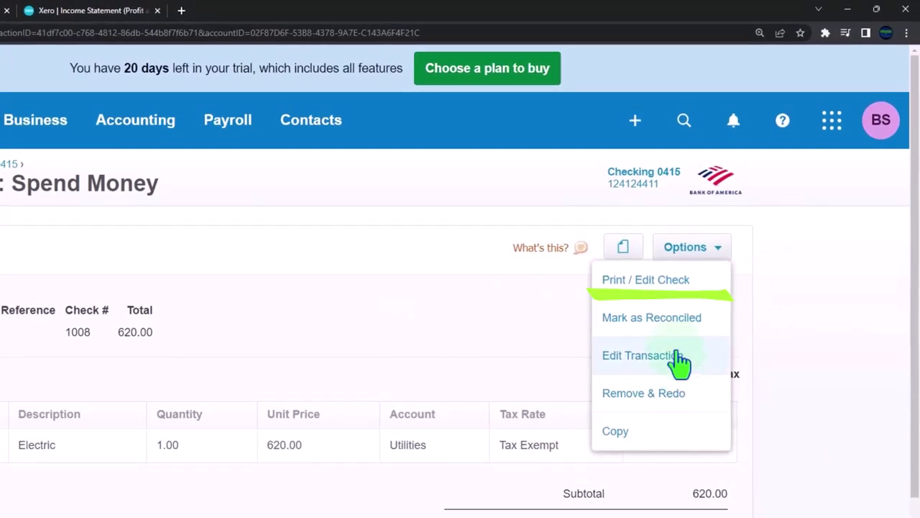
click(653, 284)
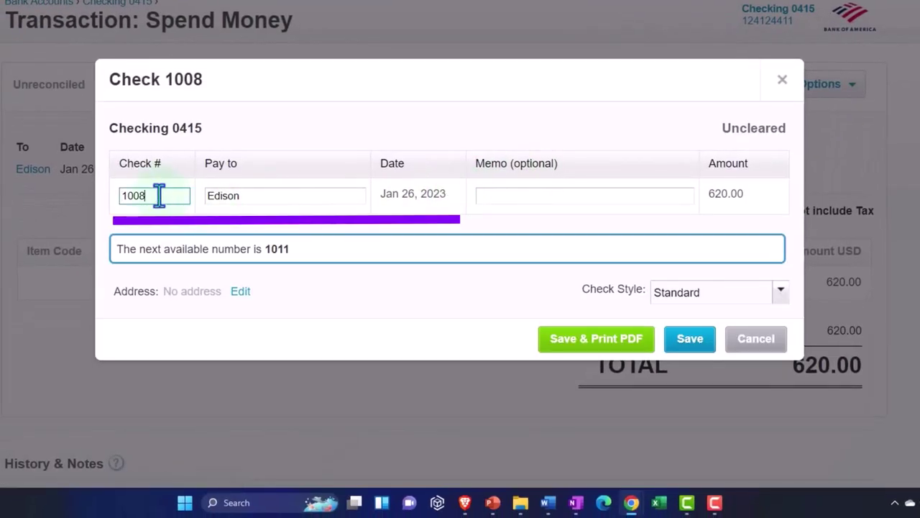
text(9)
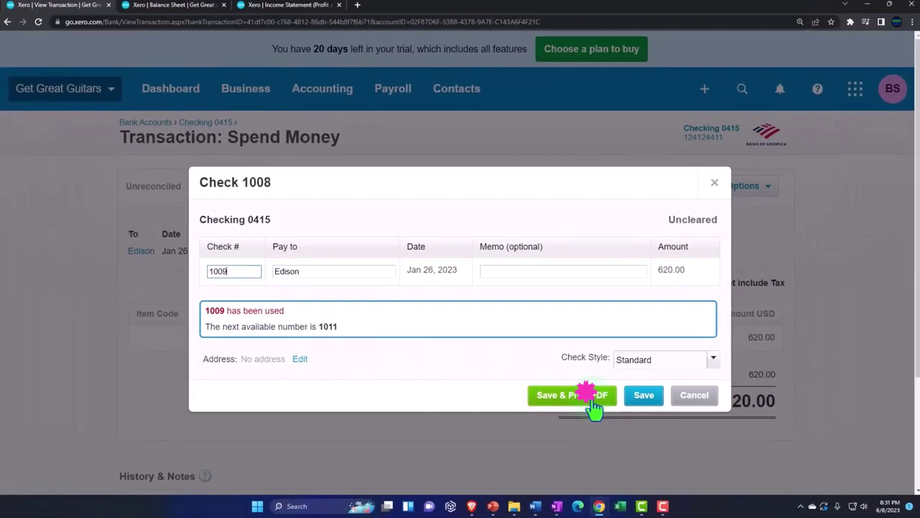
click(687, 359)
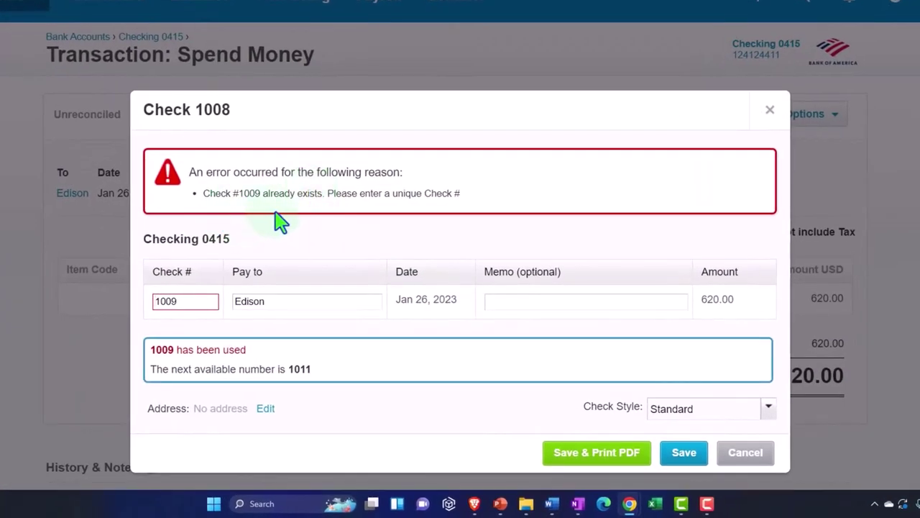
Set the Edison check's number to the temporary value 10090 and save it.
scroll(503, 324, down, 1)
click(199, 242)
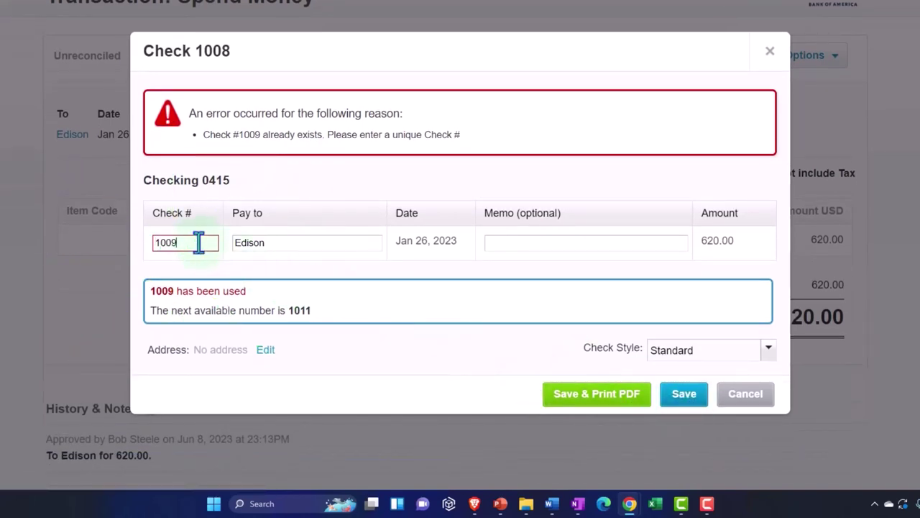
click(684, 387)
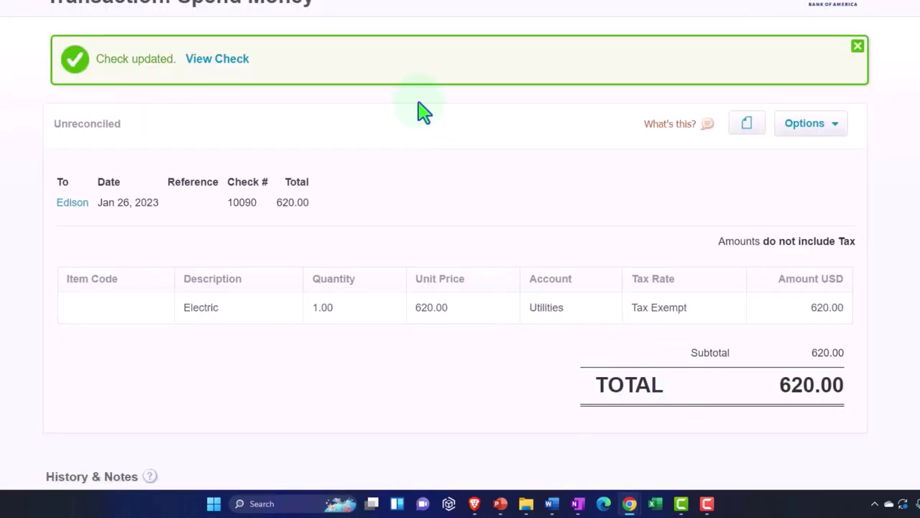
Return to the bank accounts list and open Checking 0415's account transactions to review the January 26, 2023 payment references.
scroll(420, 112, up, 1)
click(301, 8)
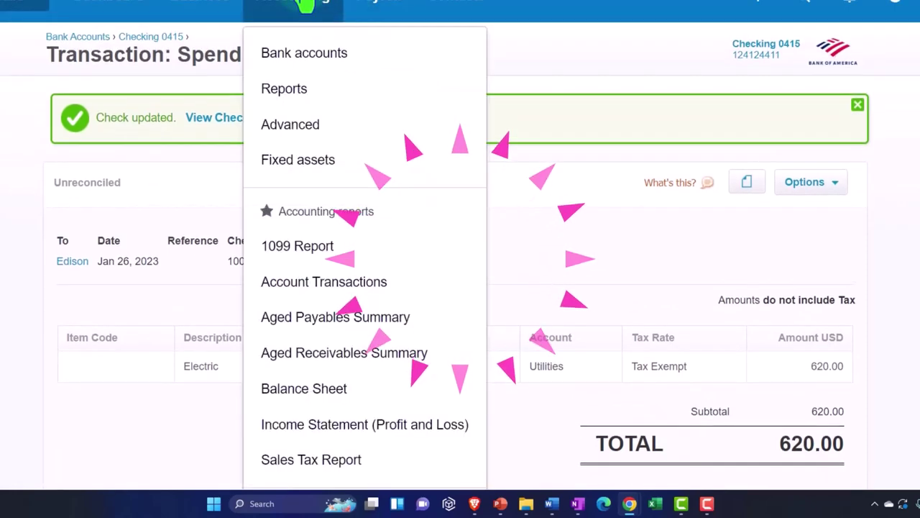
click(304, 53)
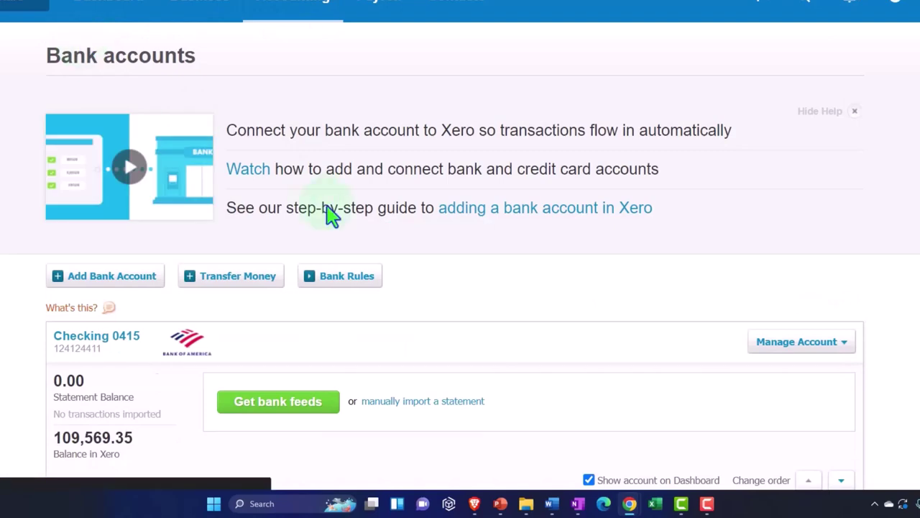
scroll(329, 216, down, 3)
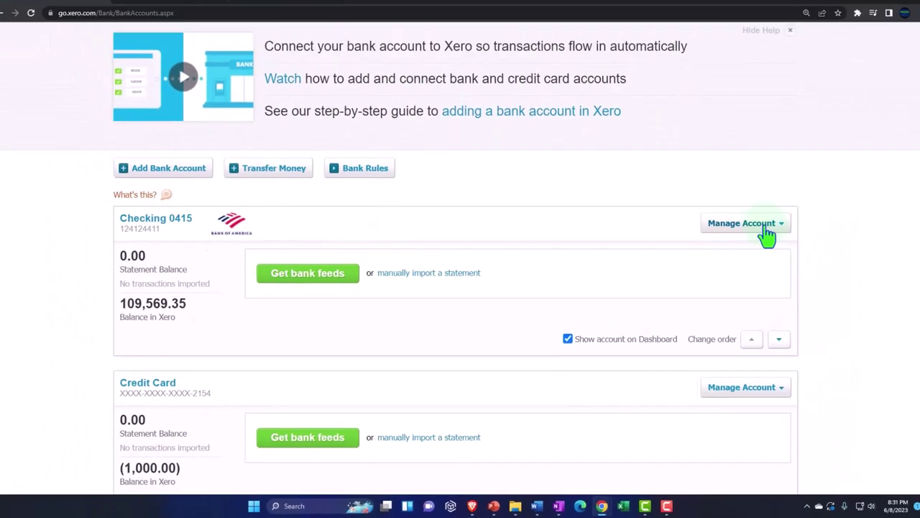
click(767, 231)
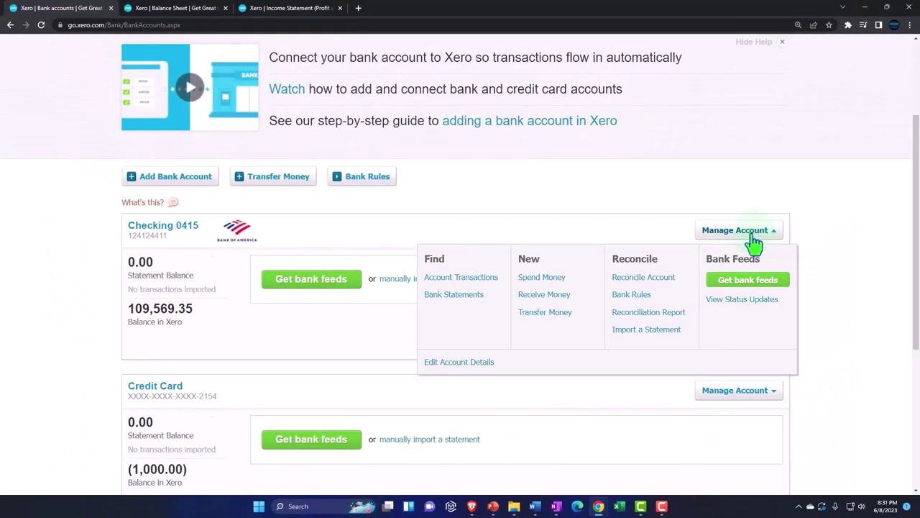
click(485, 277)
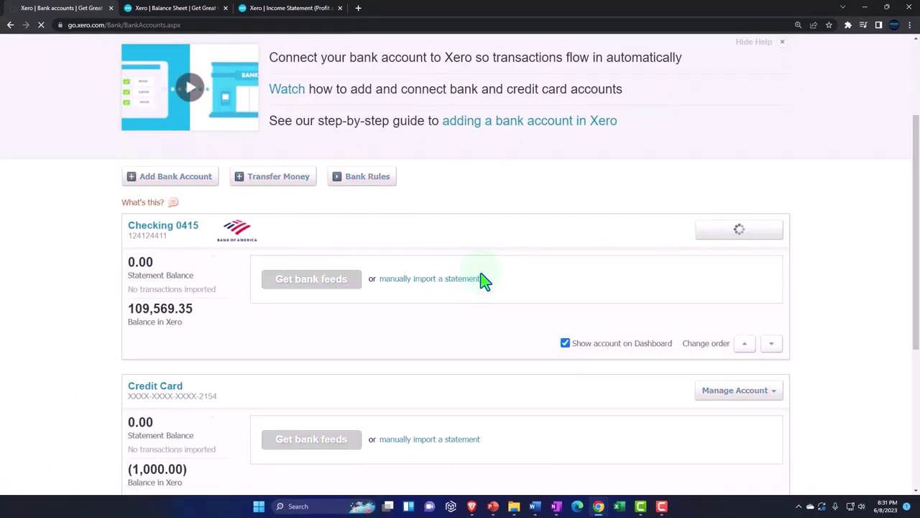
scroll(484, 280, down, 3)
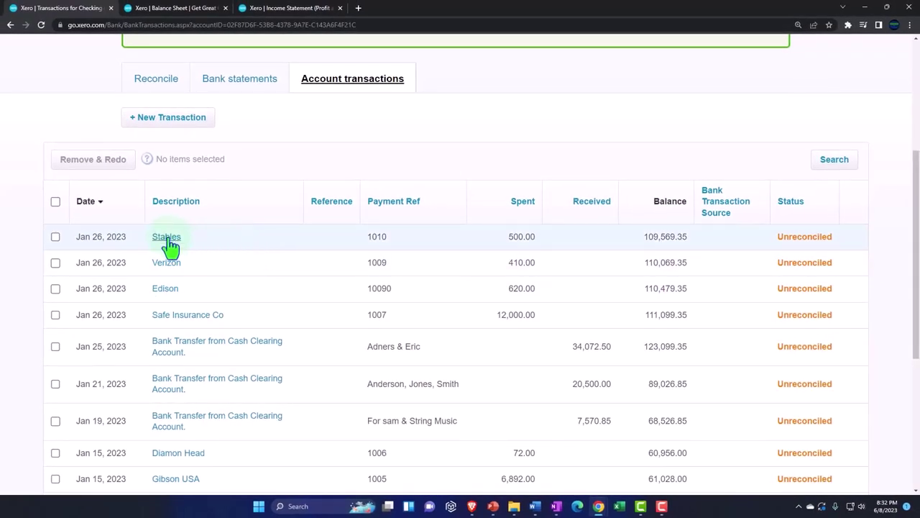
Open the Stables payment's check for editing, set its check number to 1008 and save it.
click(167, 236)
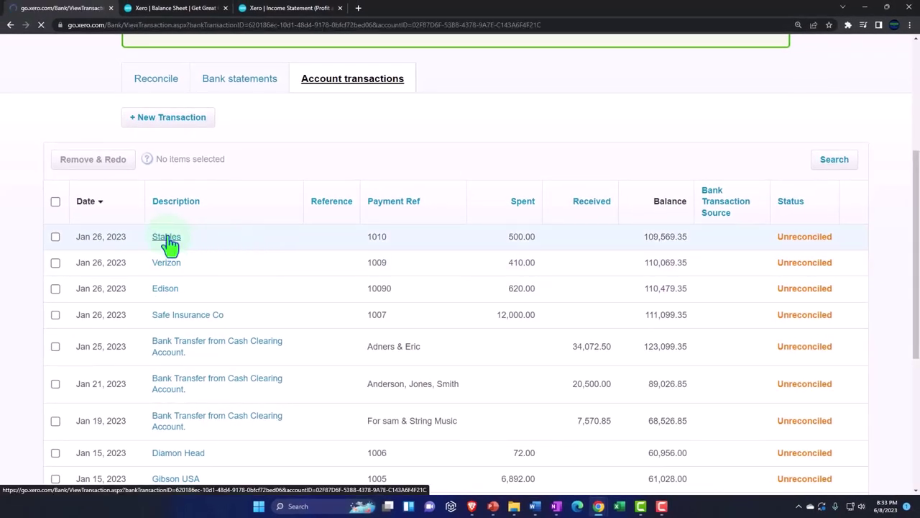
click(765, 192)
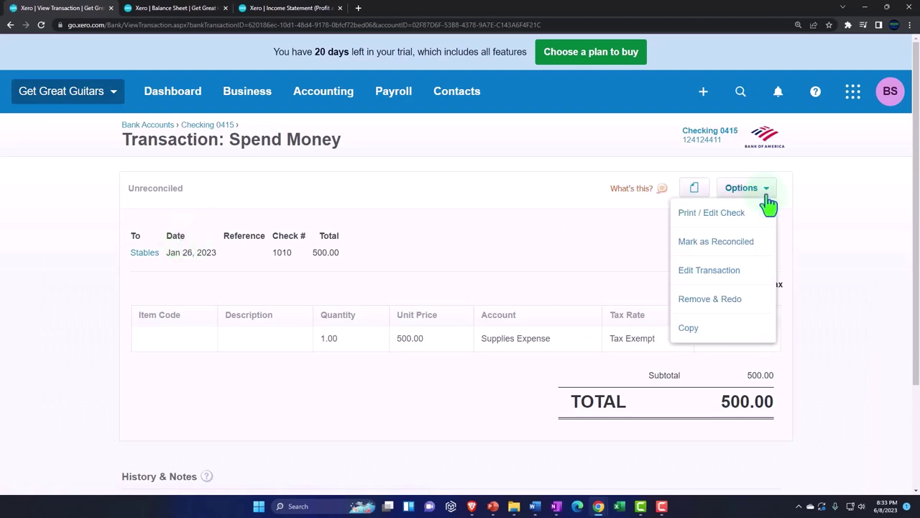
click(731, 211)
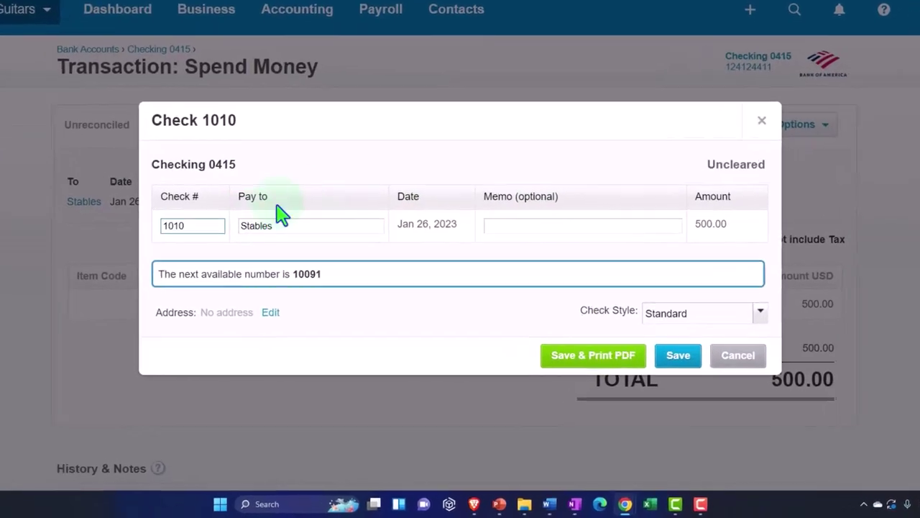
double_click(192, 225)
text(1008)
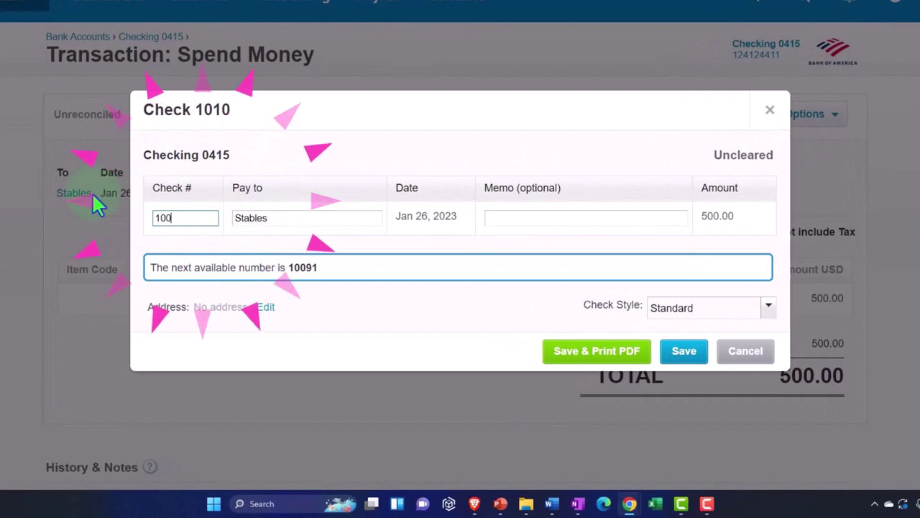
key(Tab)
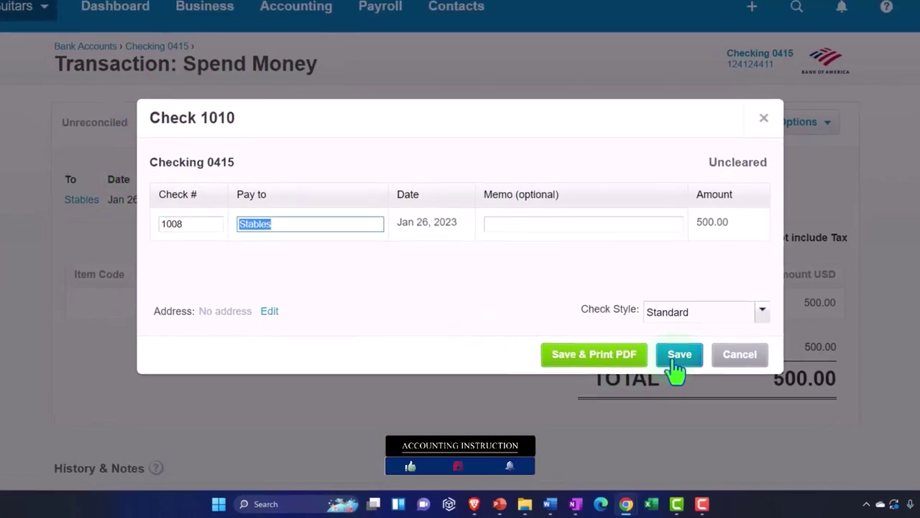
click(677, 359)
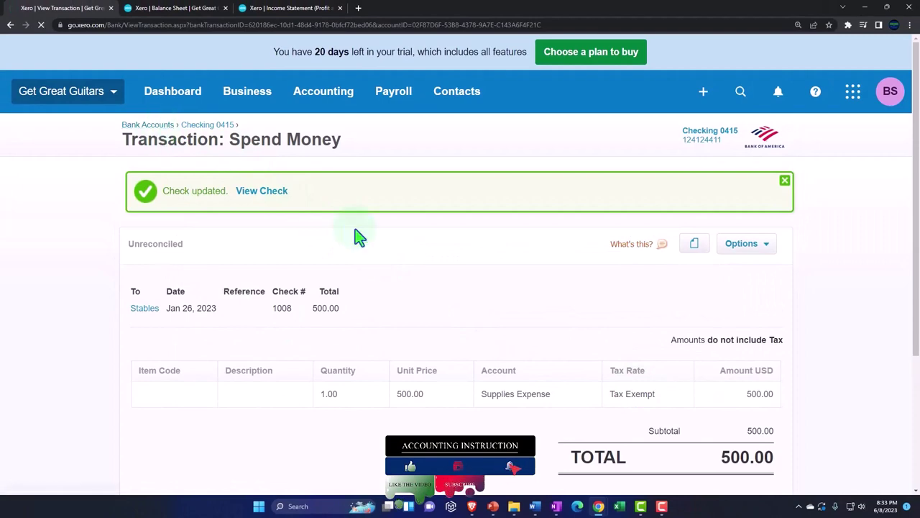
Reopen the Checking 0415 account transactions and review the payment references of the Stables, Verizon and Edison checks.
scroll(539, 252, down, 2)
click(772, 237)
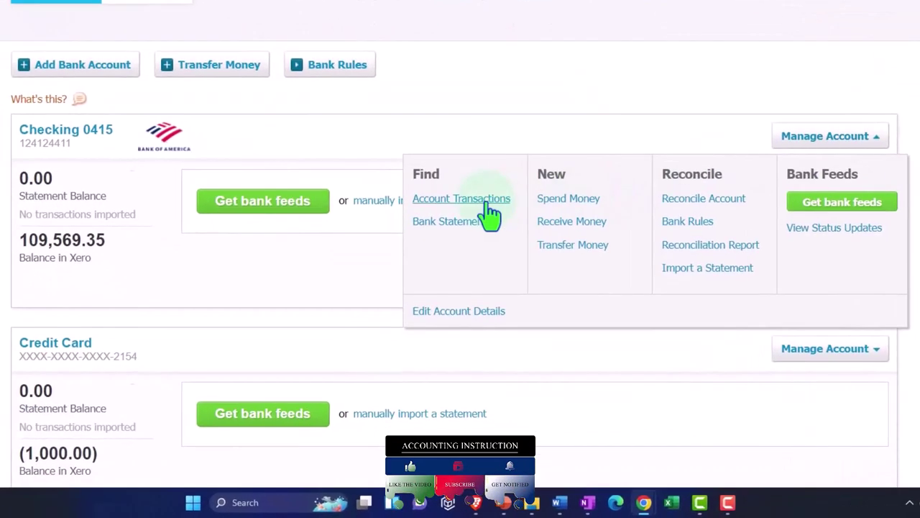
click(480, 280)
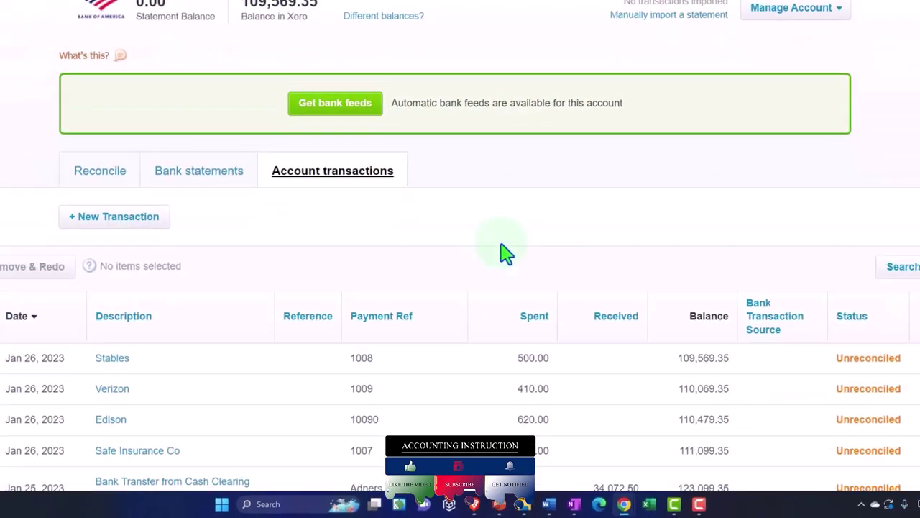
scroll(495, 286, down, 2)
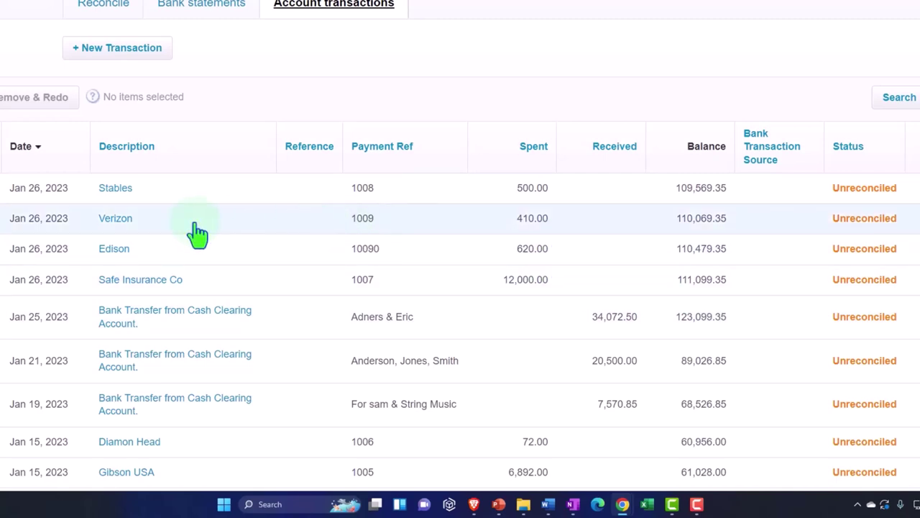
Open the Verizon payment's check for editing, set its check number to 1010 and save it.
click(119, 220)
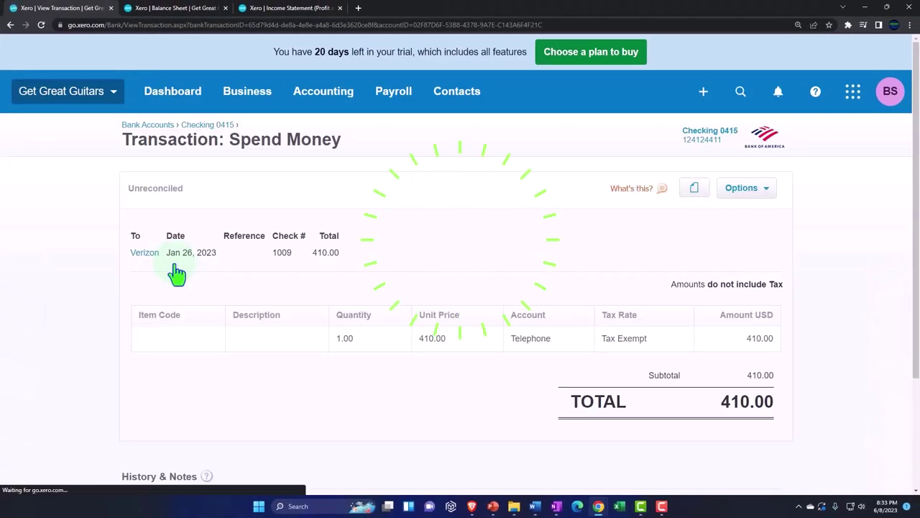
click(760, 195)
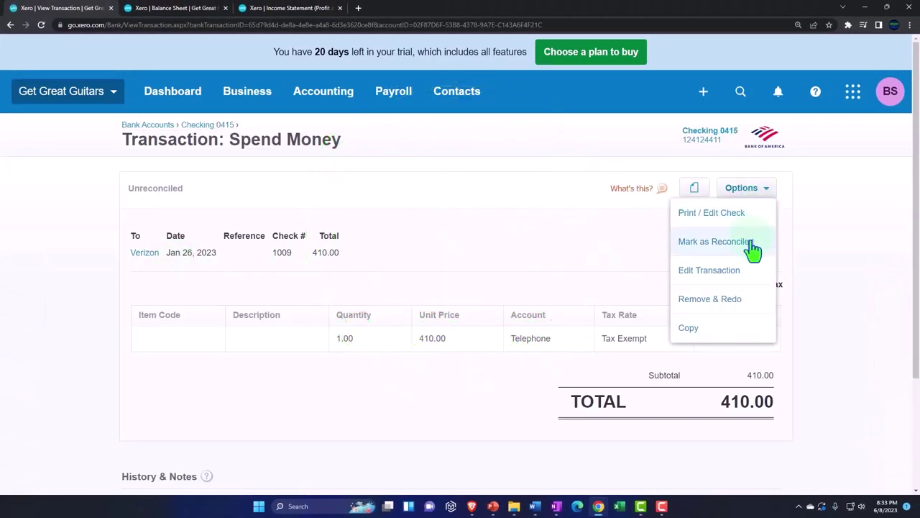
click(733, 214)
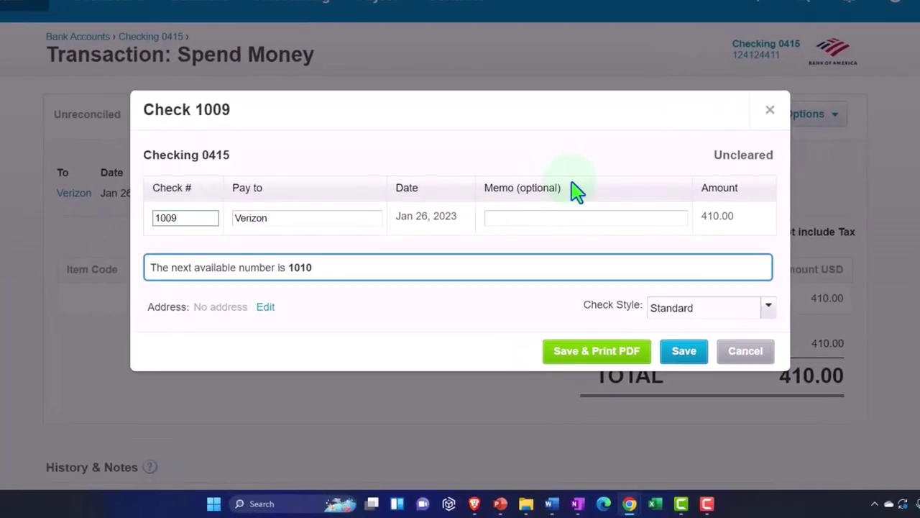
double_click(185, 219)
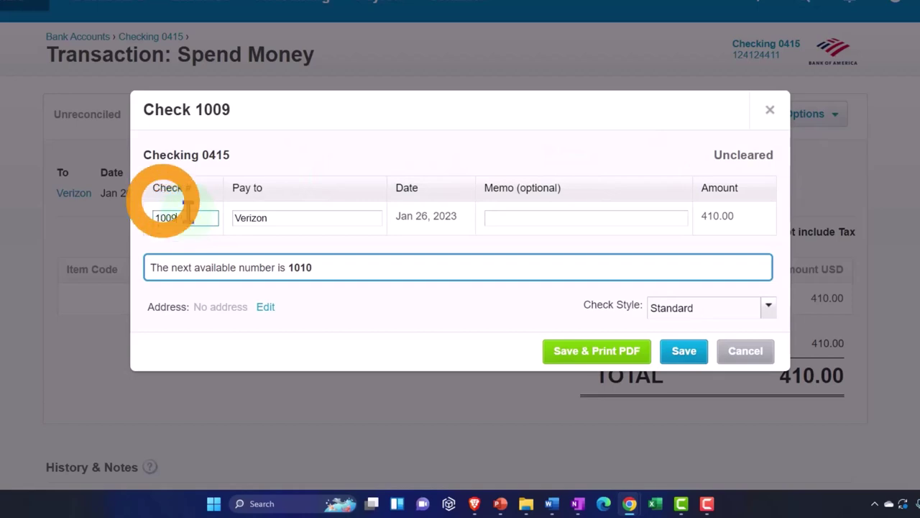
text(1010)
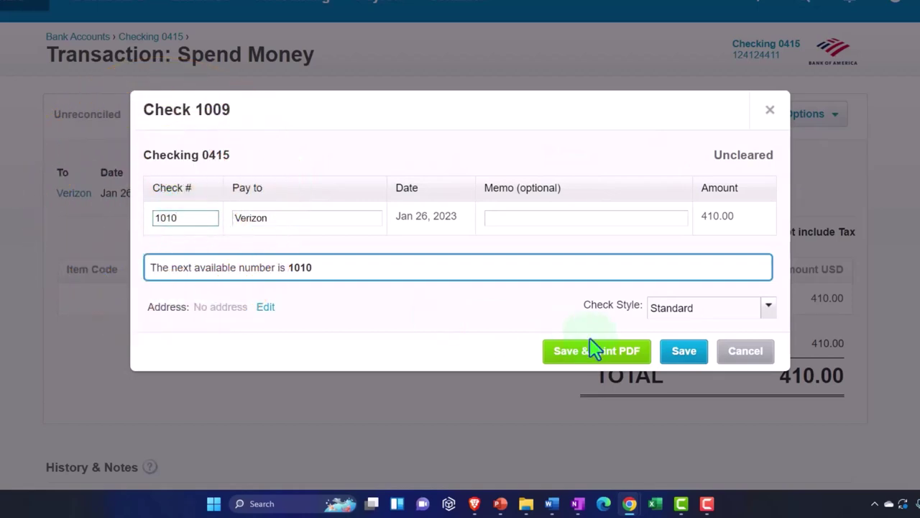
click(686, 356)
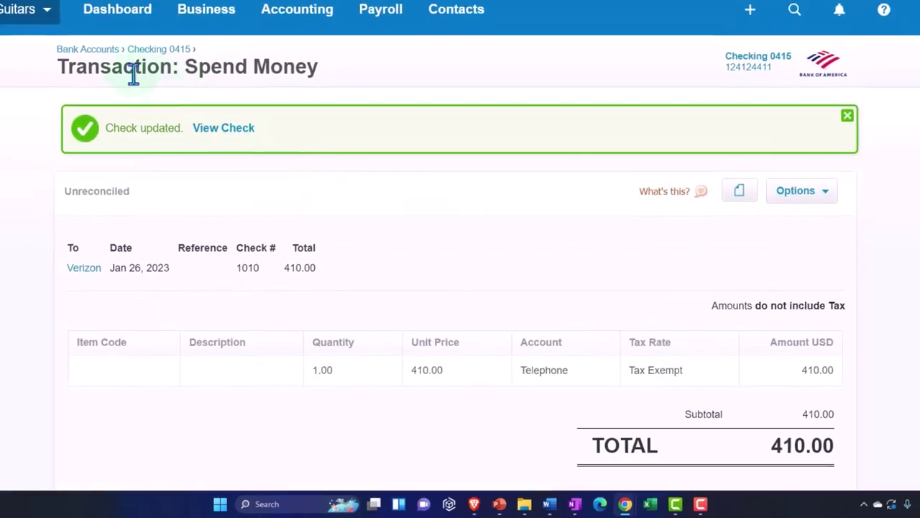
Go back to the bank accounts list and view the Checking 0415 transactions with the Edison payment.
click(81, 46)
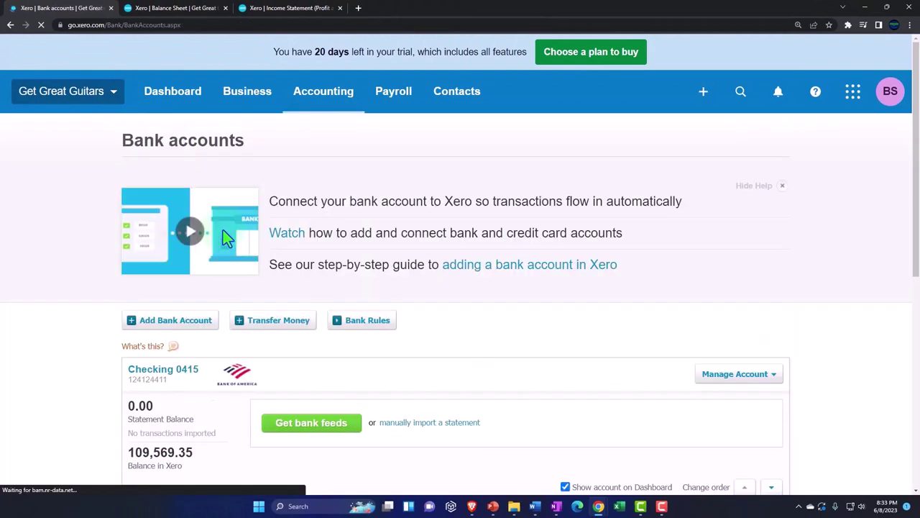
scroll(223, 237, down, 2)
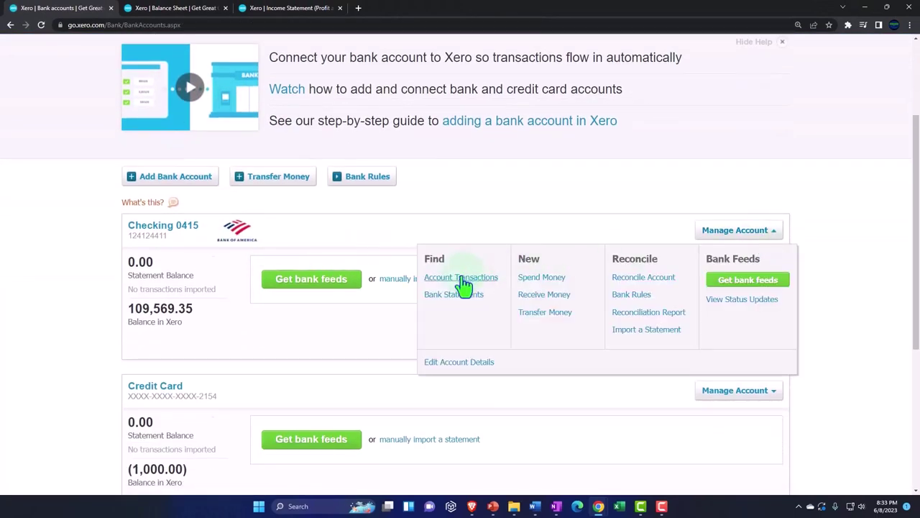
click(466, 283)
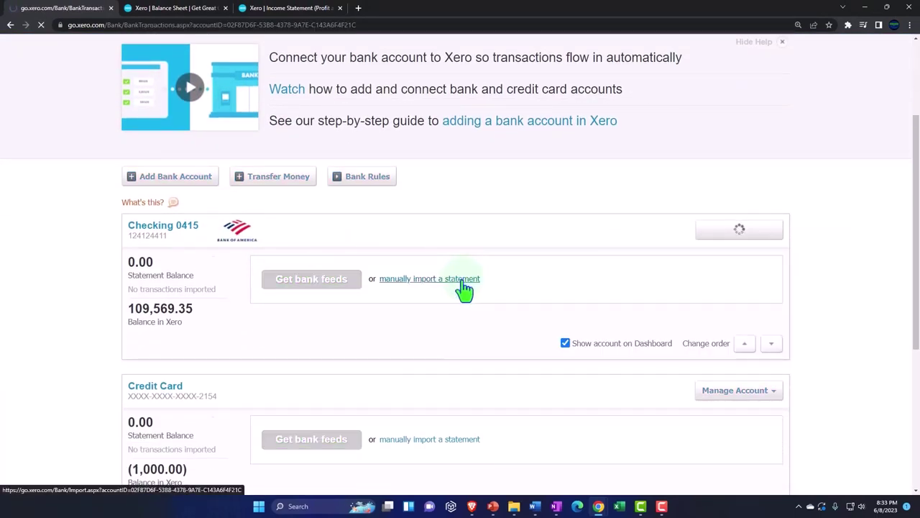
scroll(462, 288, down, 5)
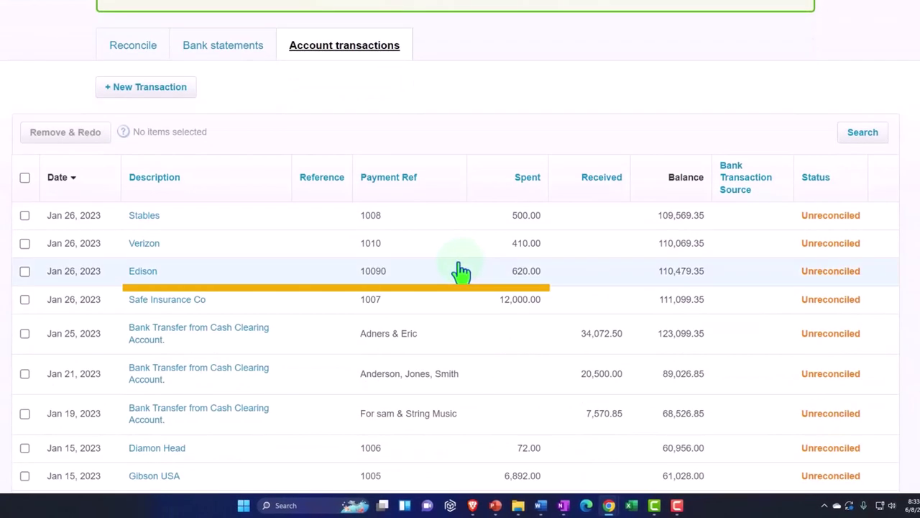
Open the Edison payment's check for editing, set its check number to 1009 and save it.
click(143, 271)
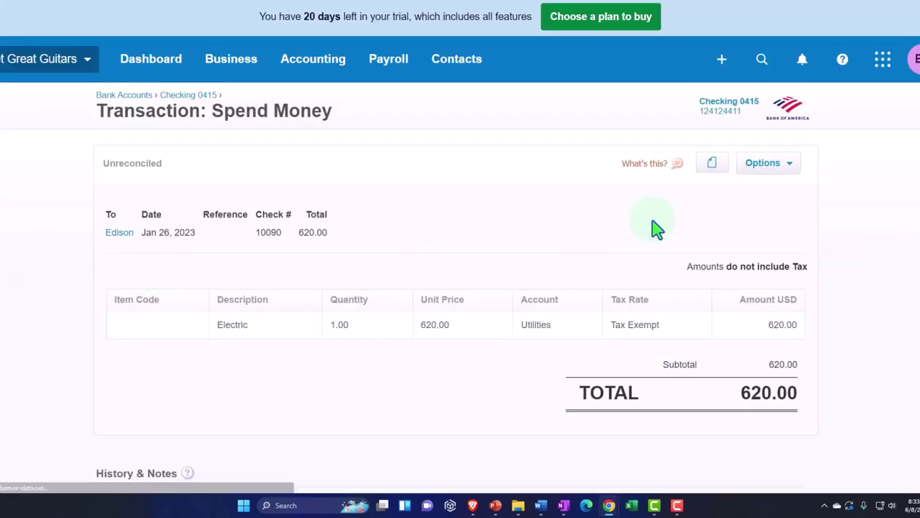
click(779, 174)
click(748, 189)
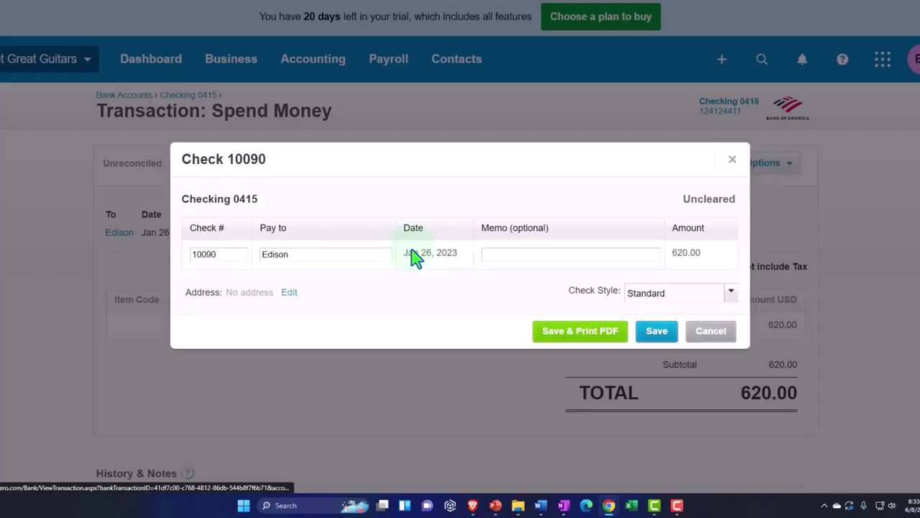
click(236, 256)
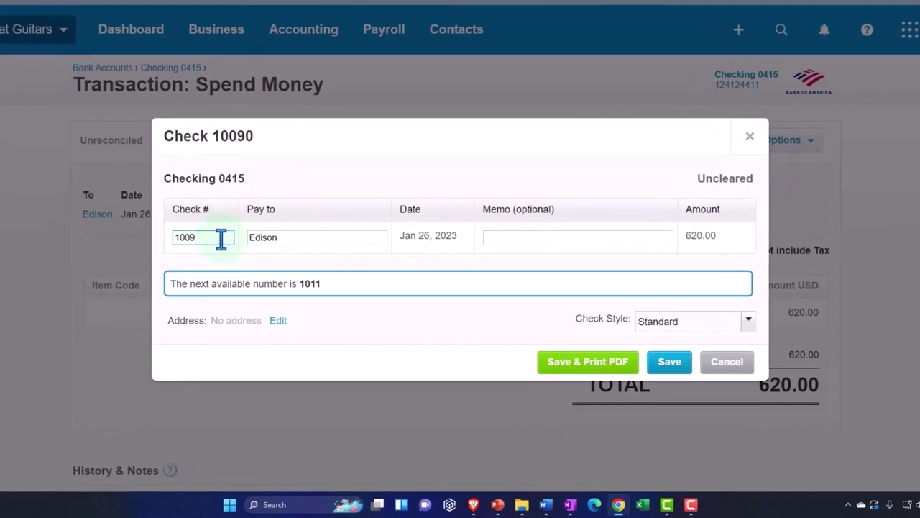
click(655, 363)
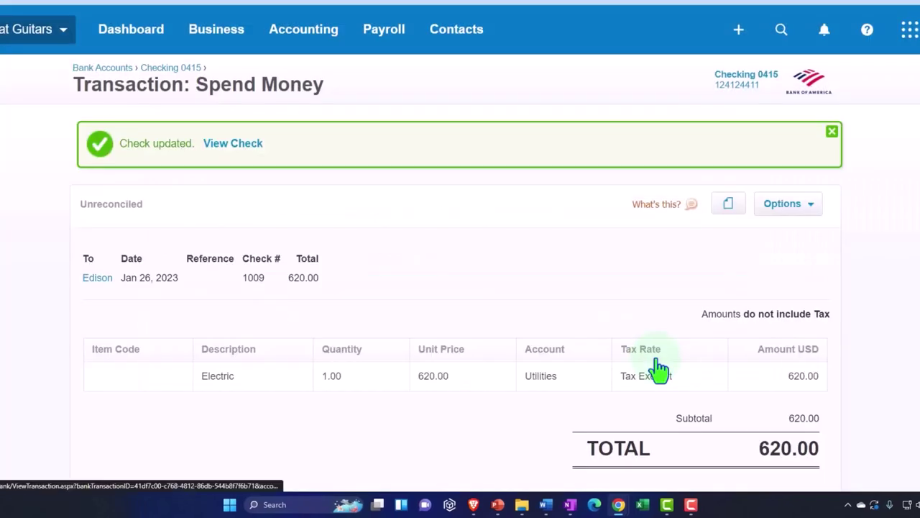
Return to the Checking 0415 account transactions and review the payment references of the January 26 checks.
click(147, 123)
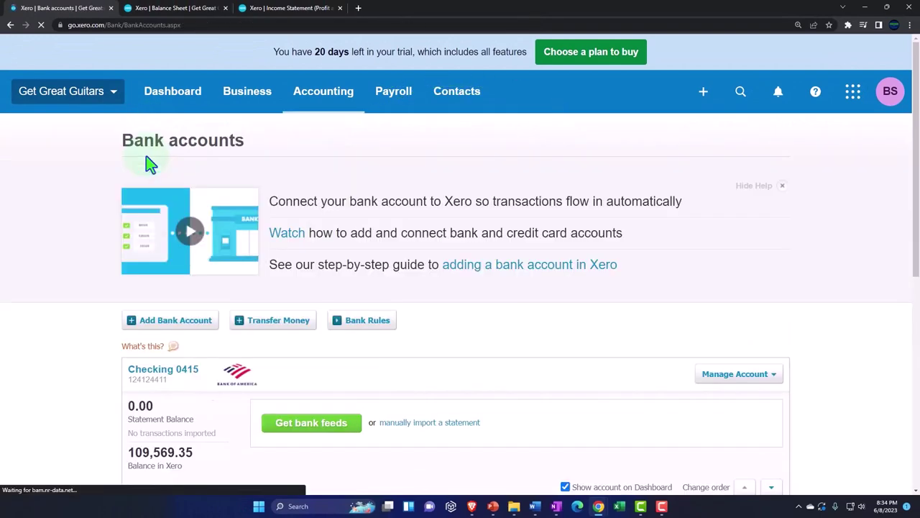
scroll(679, 250, down, 2)
click(728, 237)
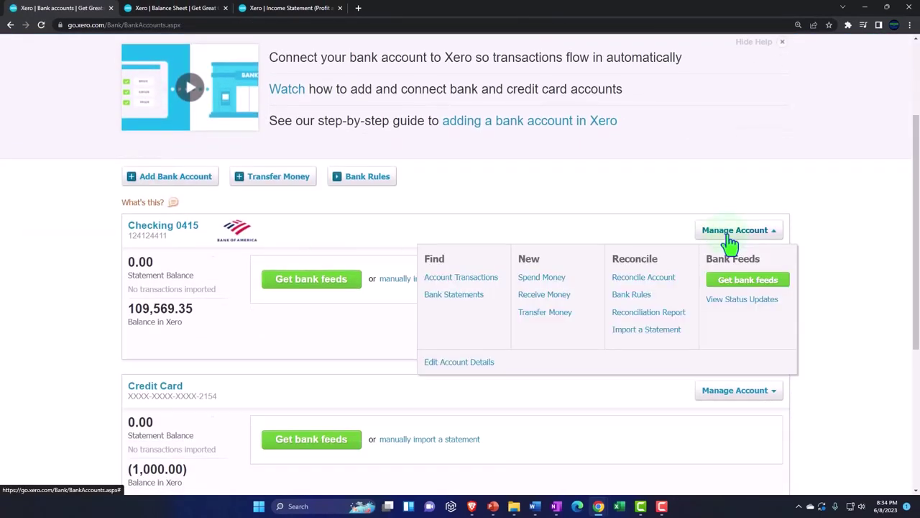
click(478, 279)
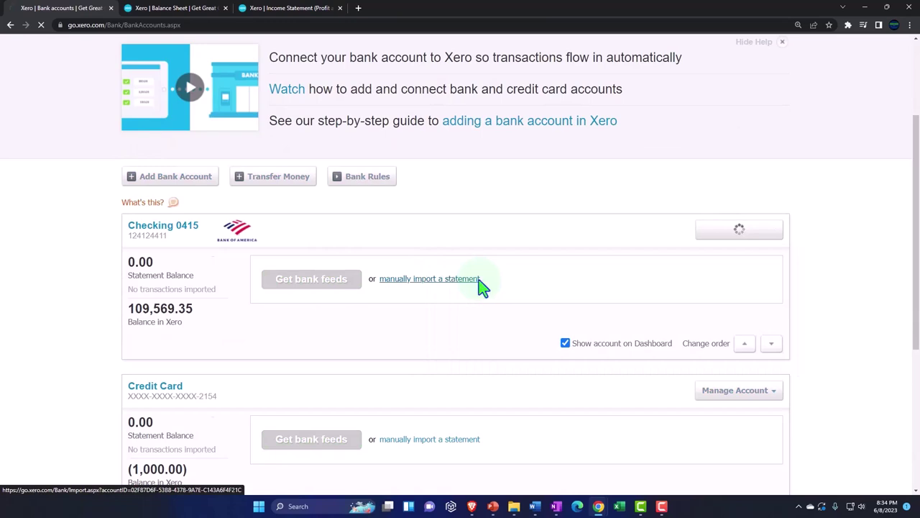
scroll(202, 300, down, 3)
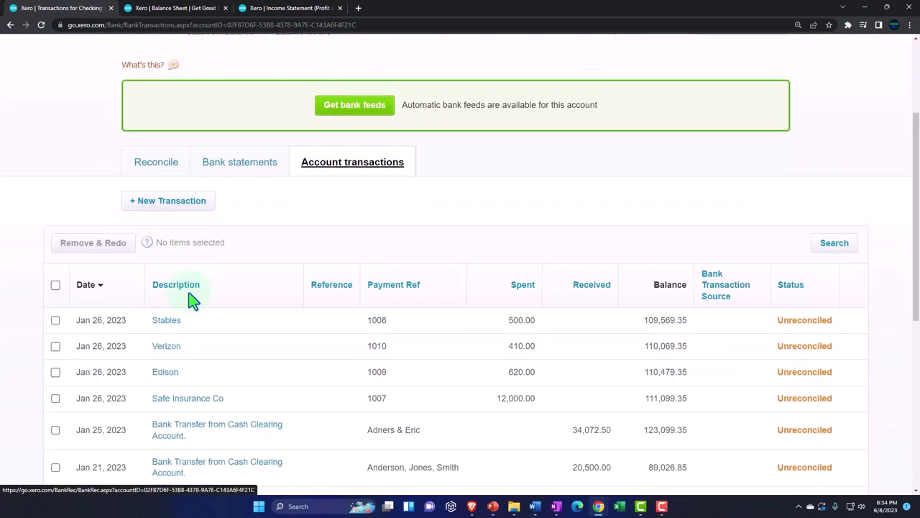
click(419, 281)
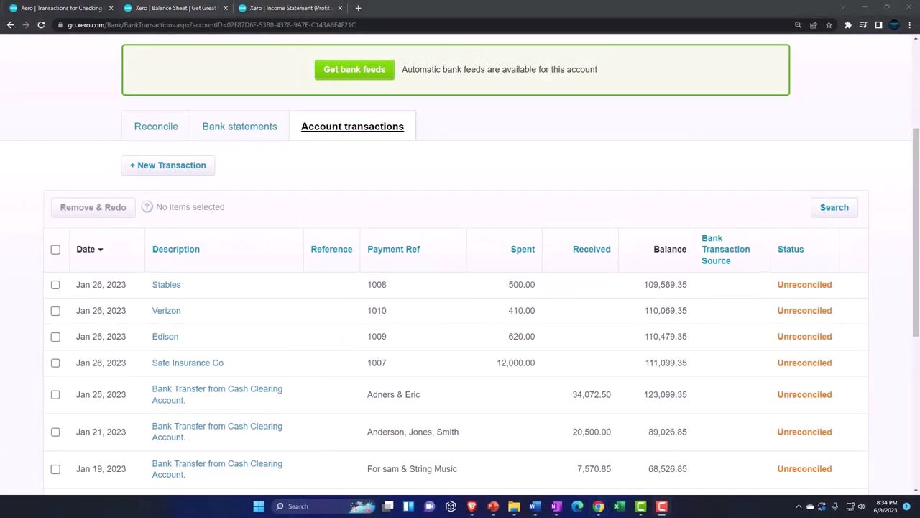
Switch from the Income Statement to the reports list, search for the Trial Balance report and open it.
click(308, 10)
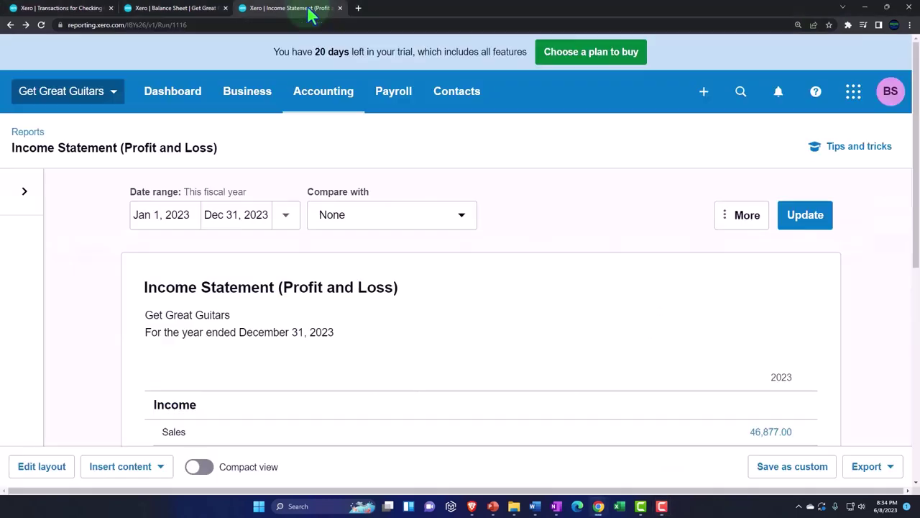
click(343, 107)
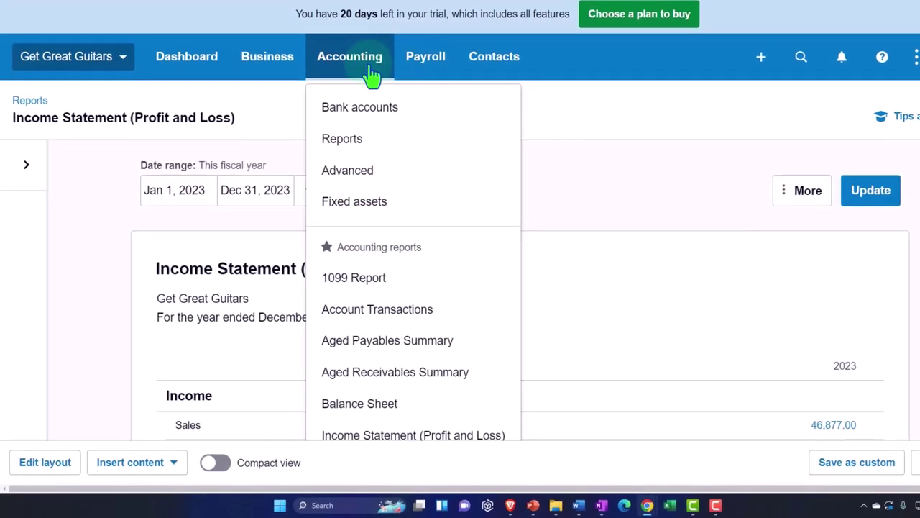
click(345, 140)
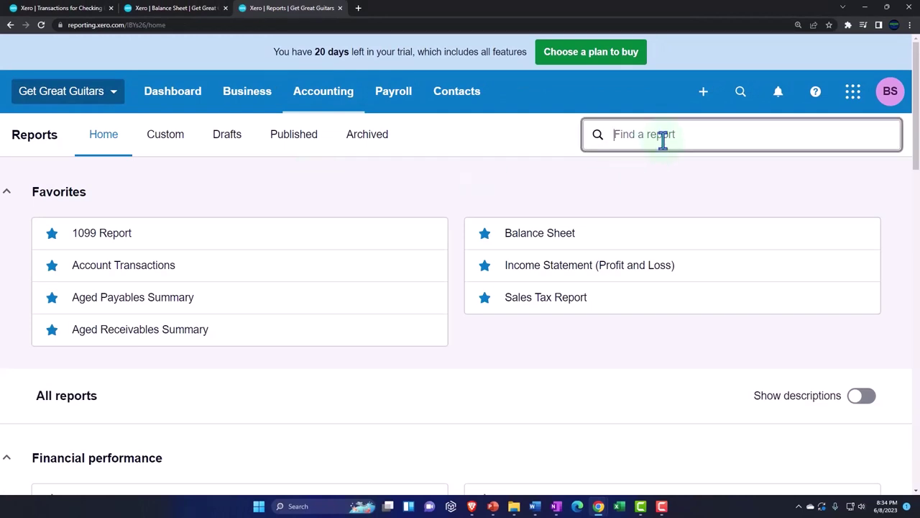
text(l)
click(655, 209)
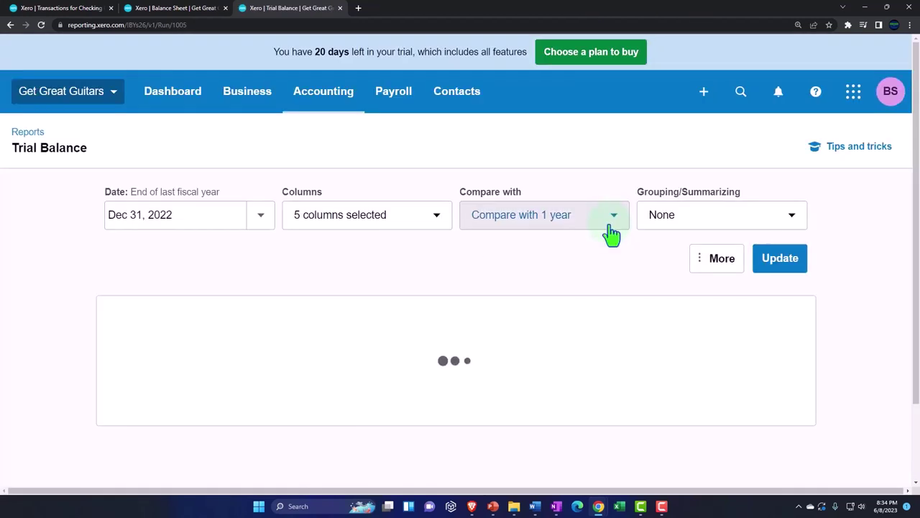
Set the Trial Balance date to Dec 31, 2023 and update the report.
click(262, 224)
click(320, 444)
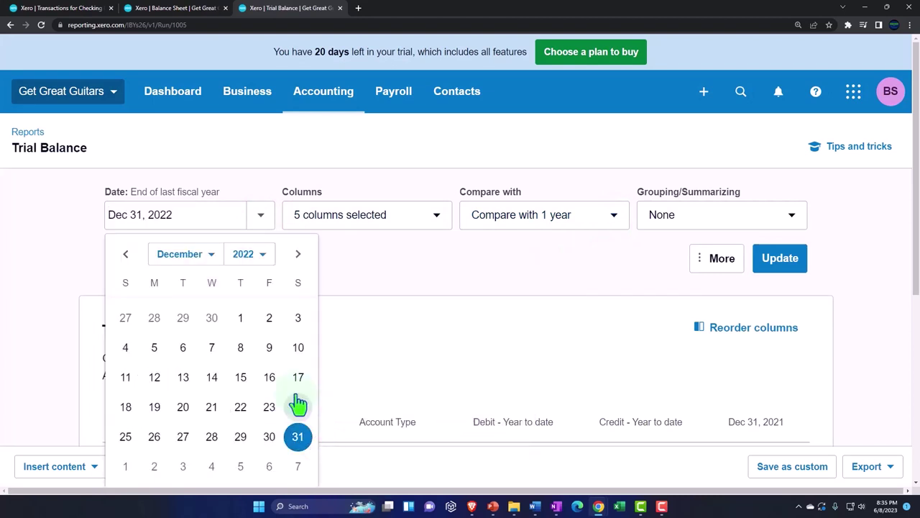
click(261, 266)
click(241, 156)
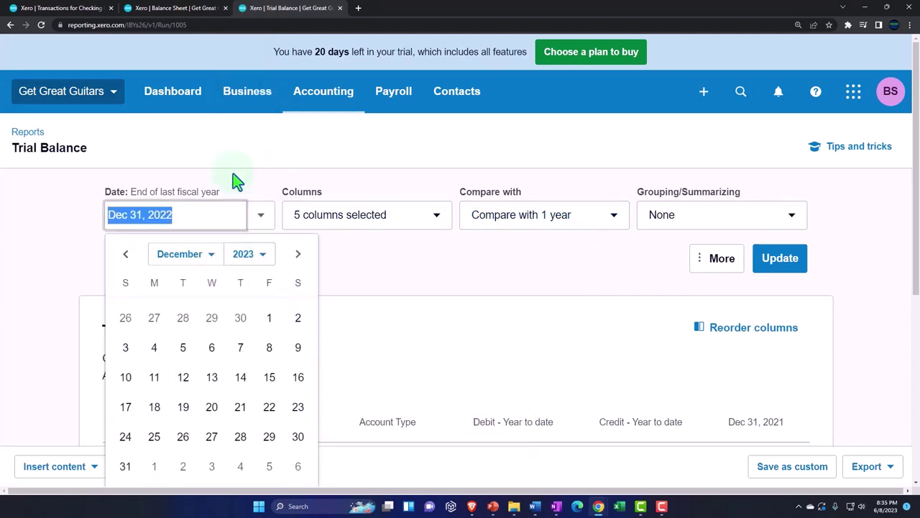
scroll(170, 415, down, 1)
click(126, 420)
click(771, 216)
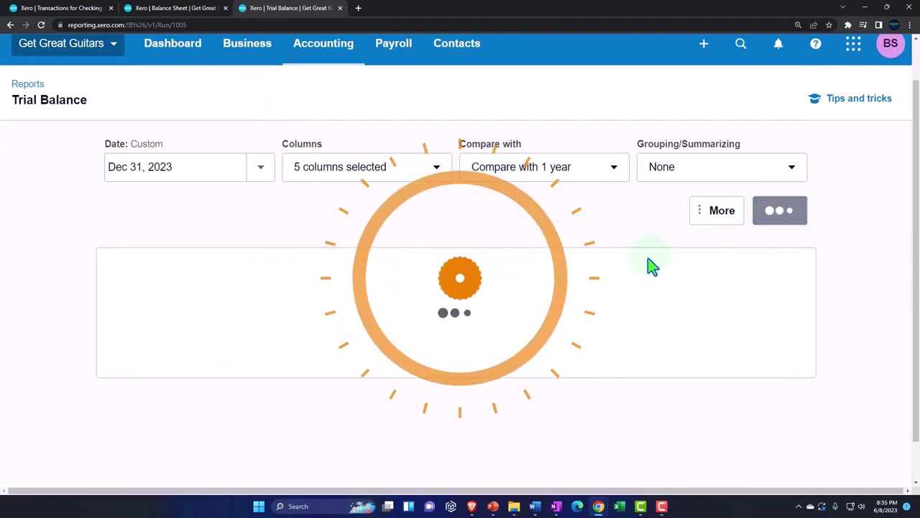
Review the Trial Balance from Checking 0415 and Prepaid Insurance down to the utilities, telephone and supplies expenses and the totals.
scroll(650, 266, down, 3)
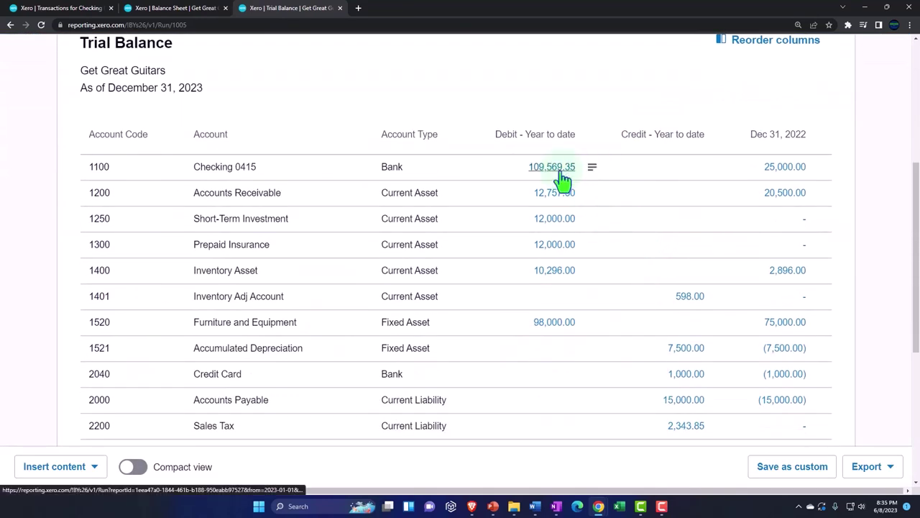
click(561, 171)
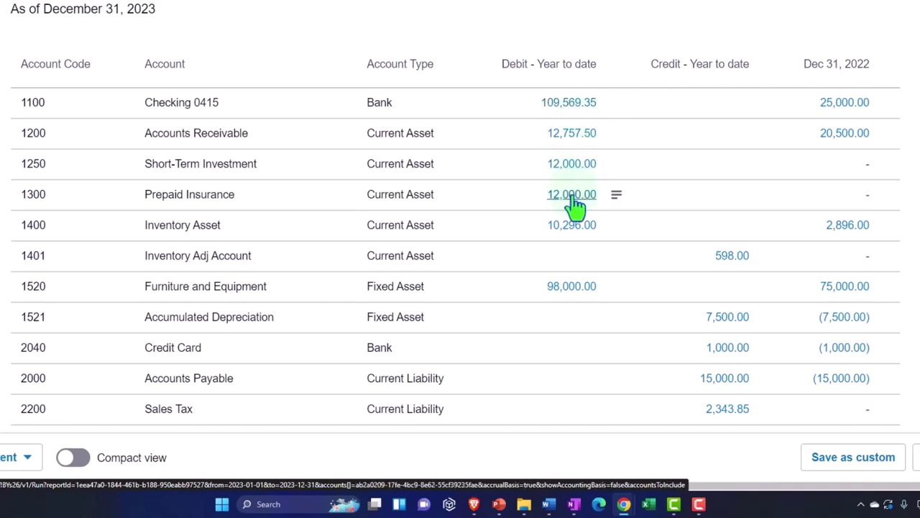
scroll(575, 206, down, 5)
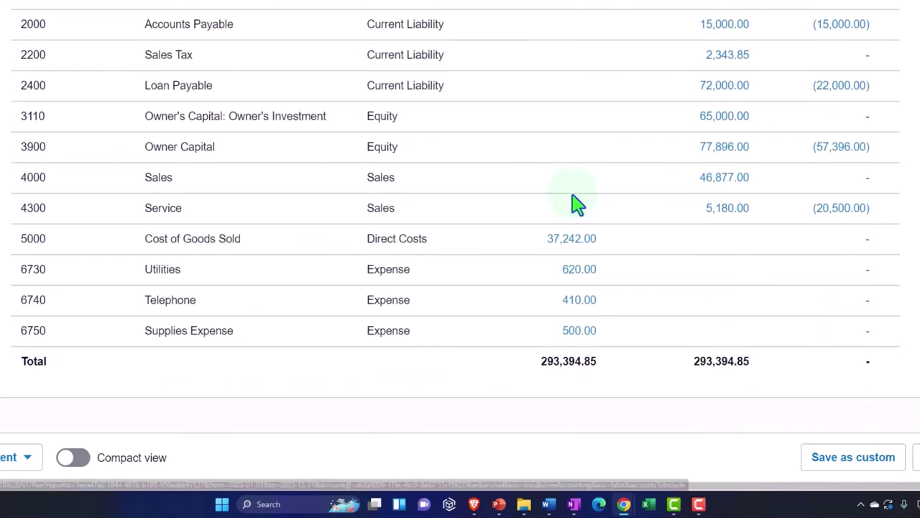
click(154, 278)
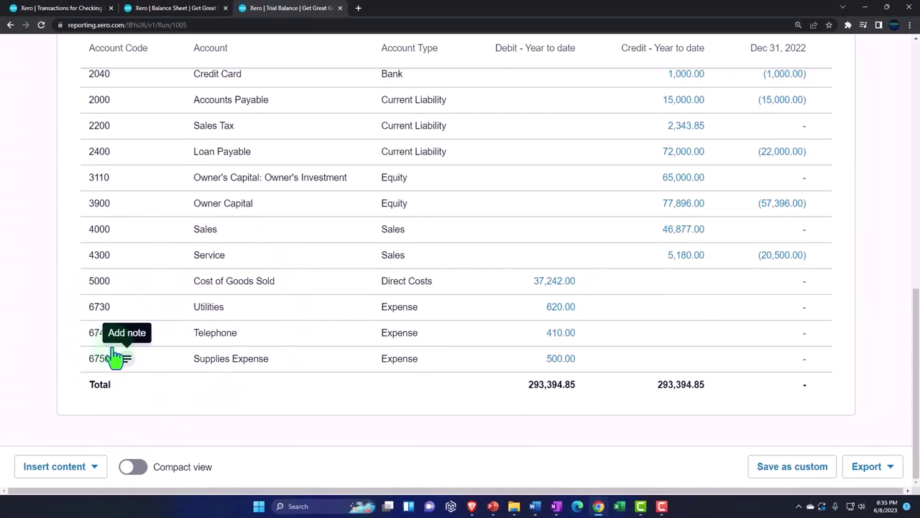
scroll(51, 345, up, 4)
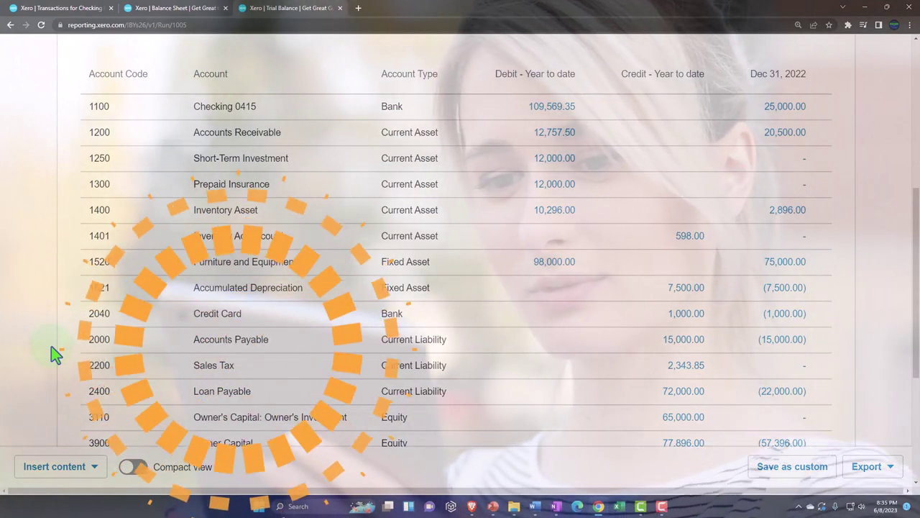
scroll(51, 346, down, 3)
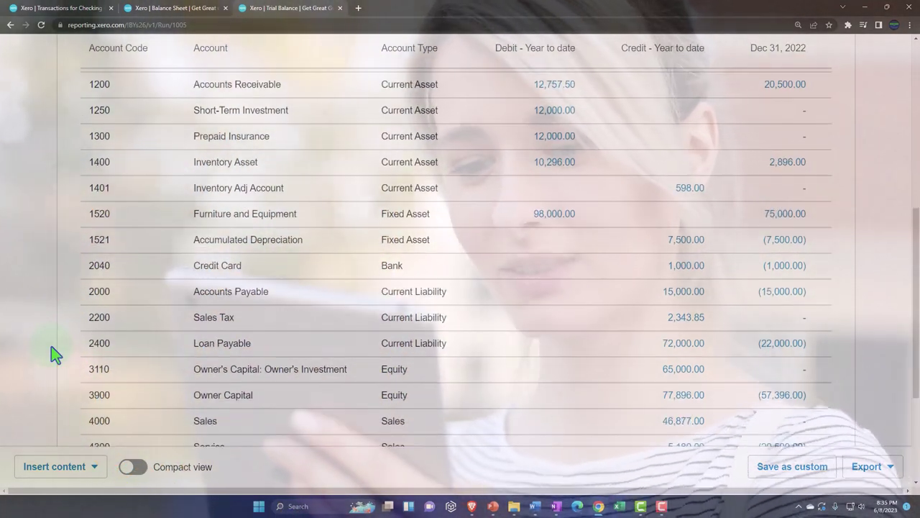
scroll(51, 347, down, 1)
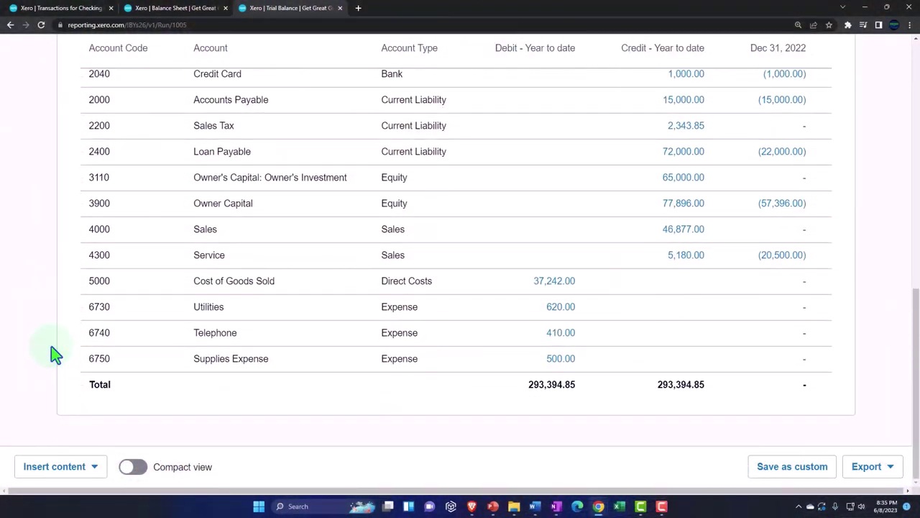